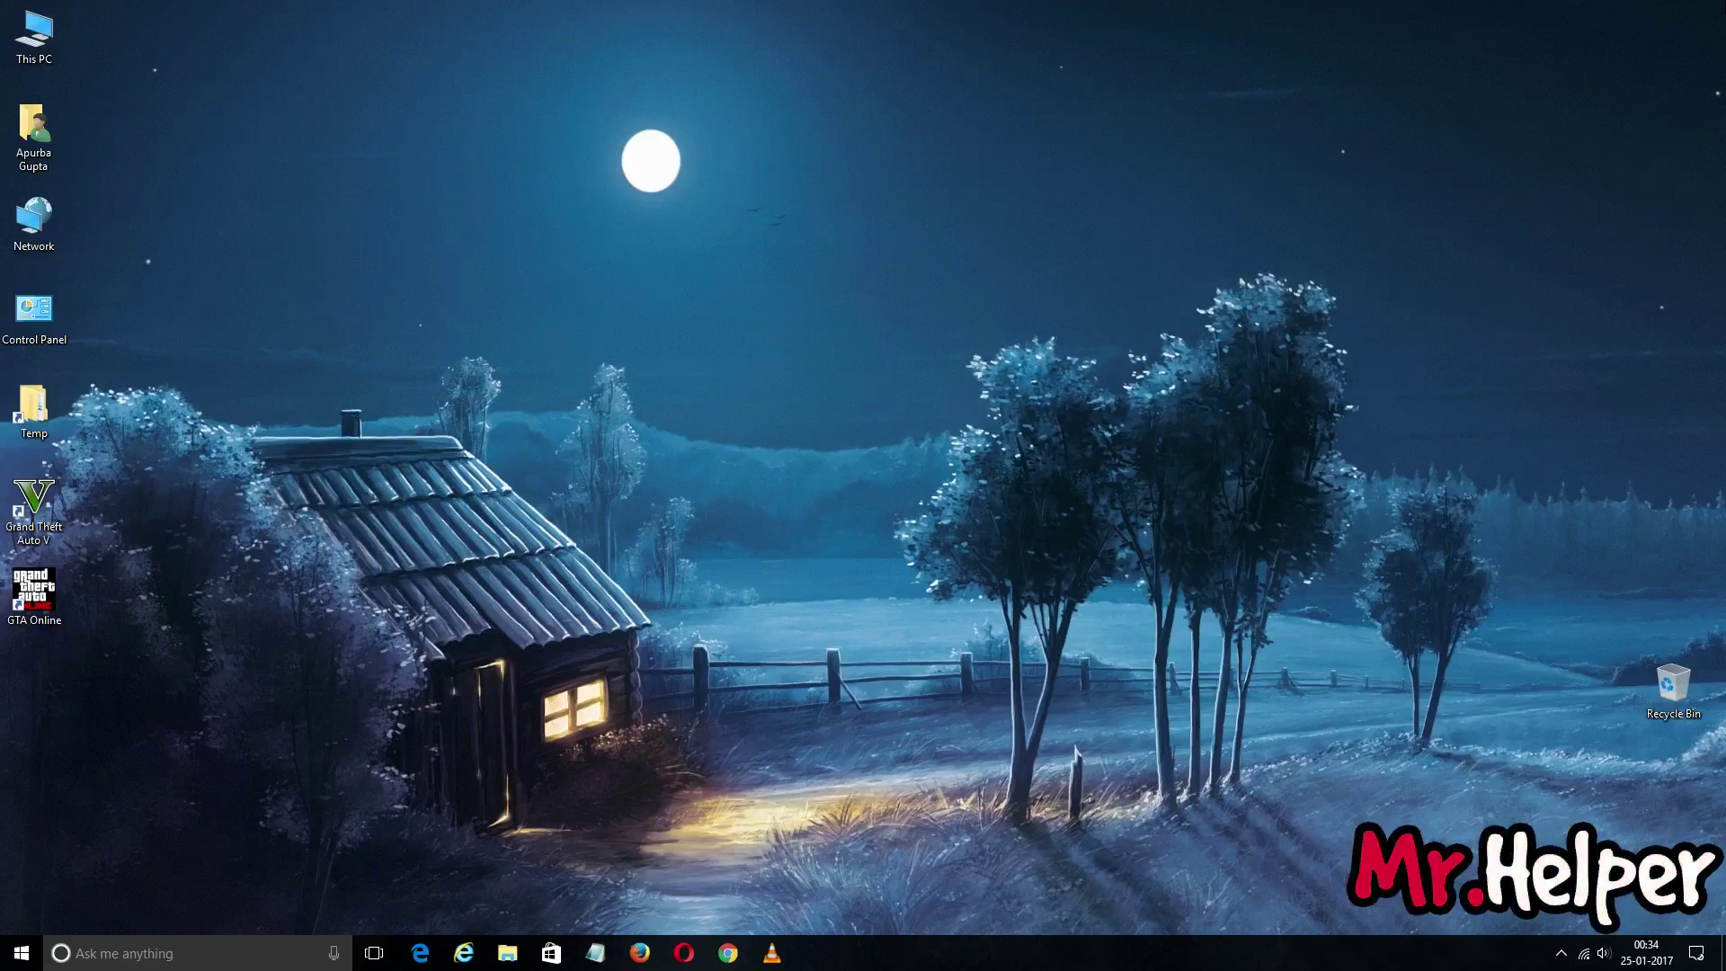
# Open Settings from the desktop menu, maximize it, and go to Update & security
pyautogui.rightClick(681, 267)
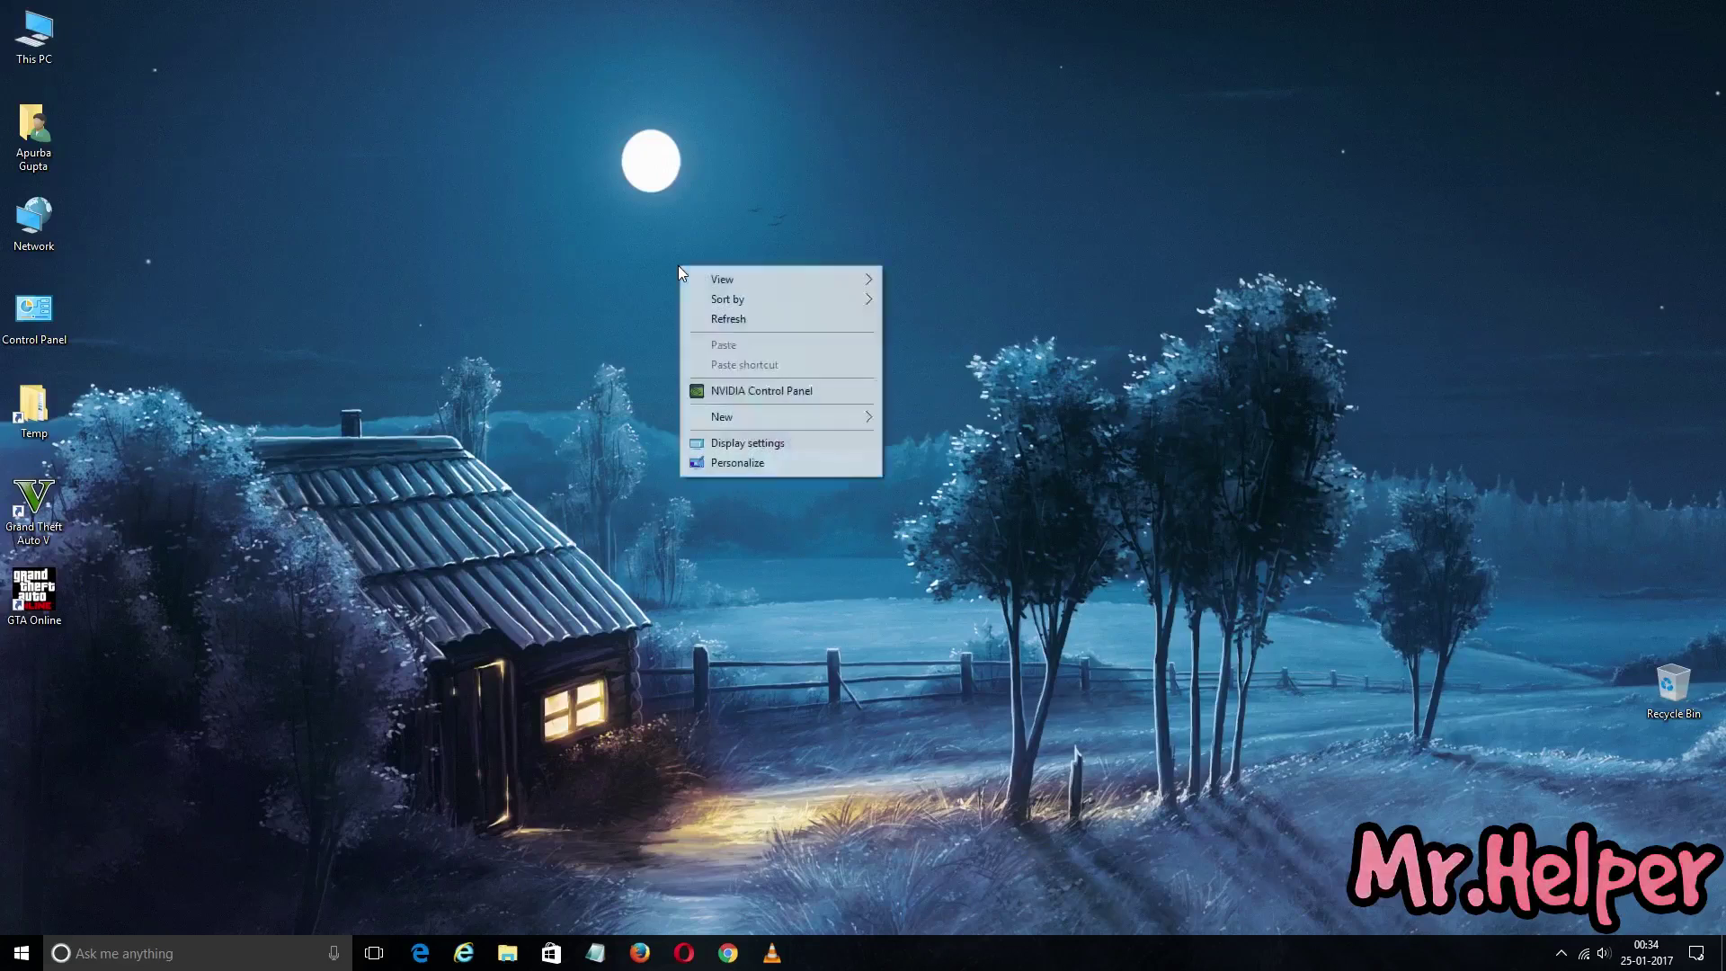
pyautogui.click(749, 464)
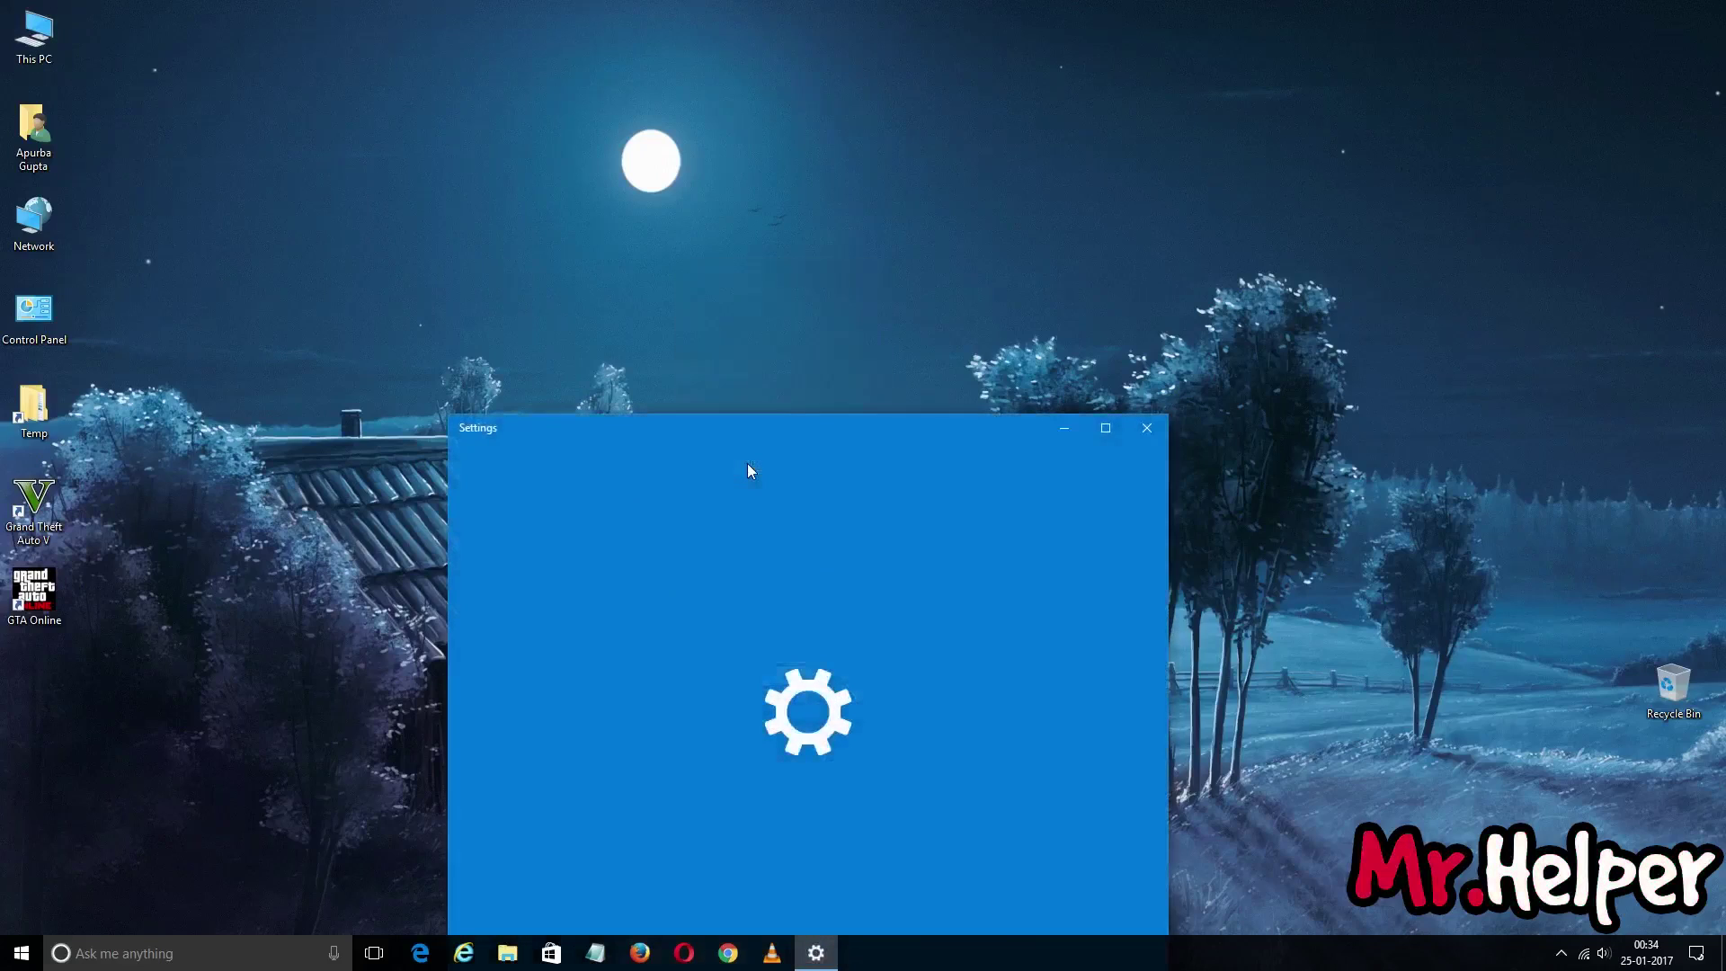
pyautogui.click(560, 488)
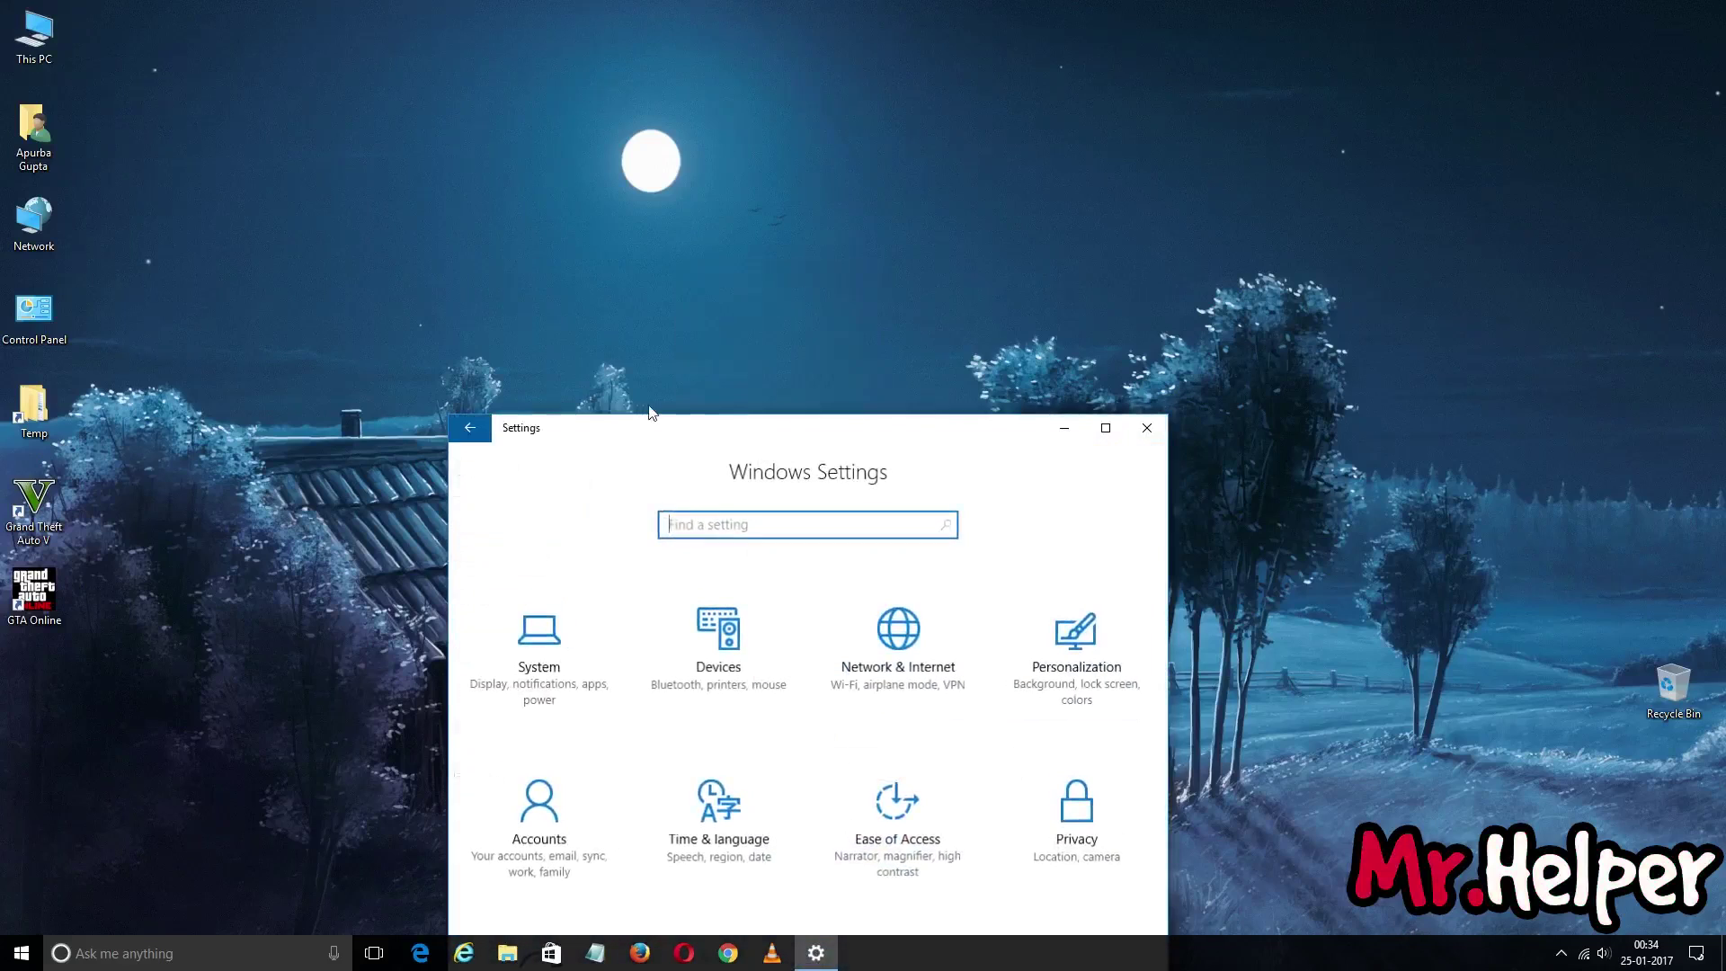
pyautogui.moveTo(676, 424); pyautogui.dragTo(679, 144)
pyautogui.click(1110, 147)
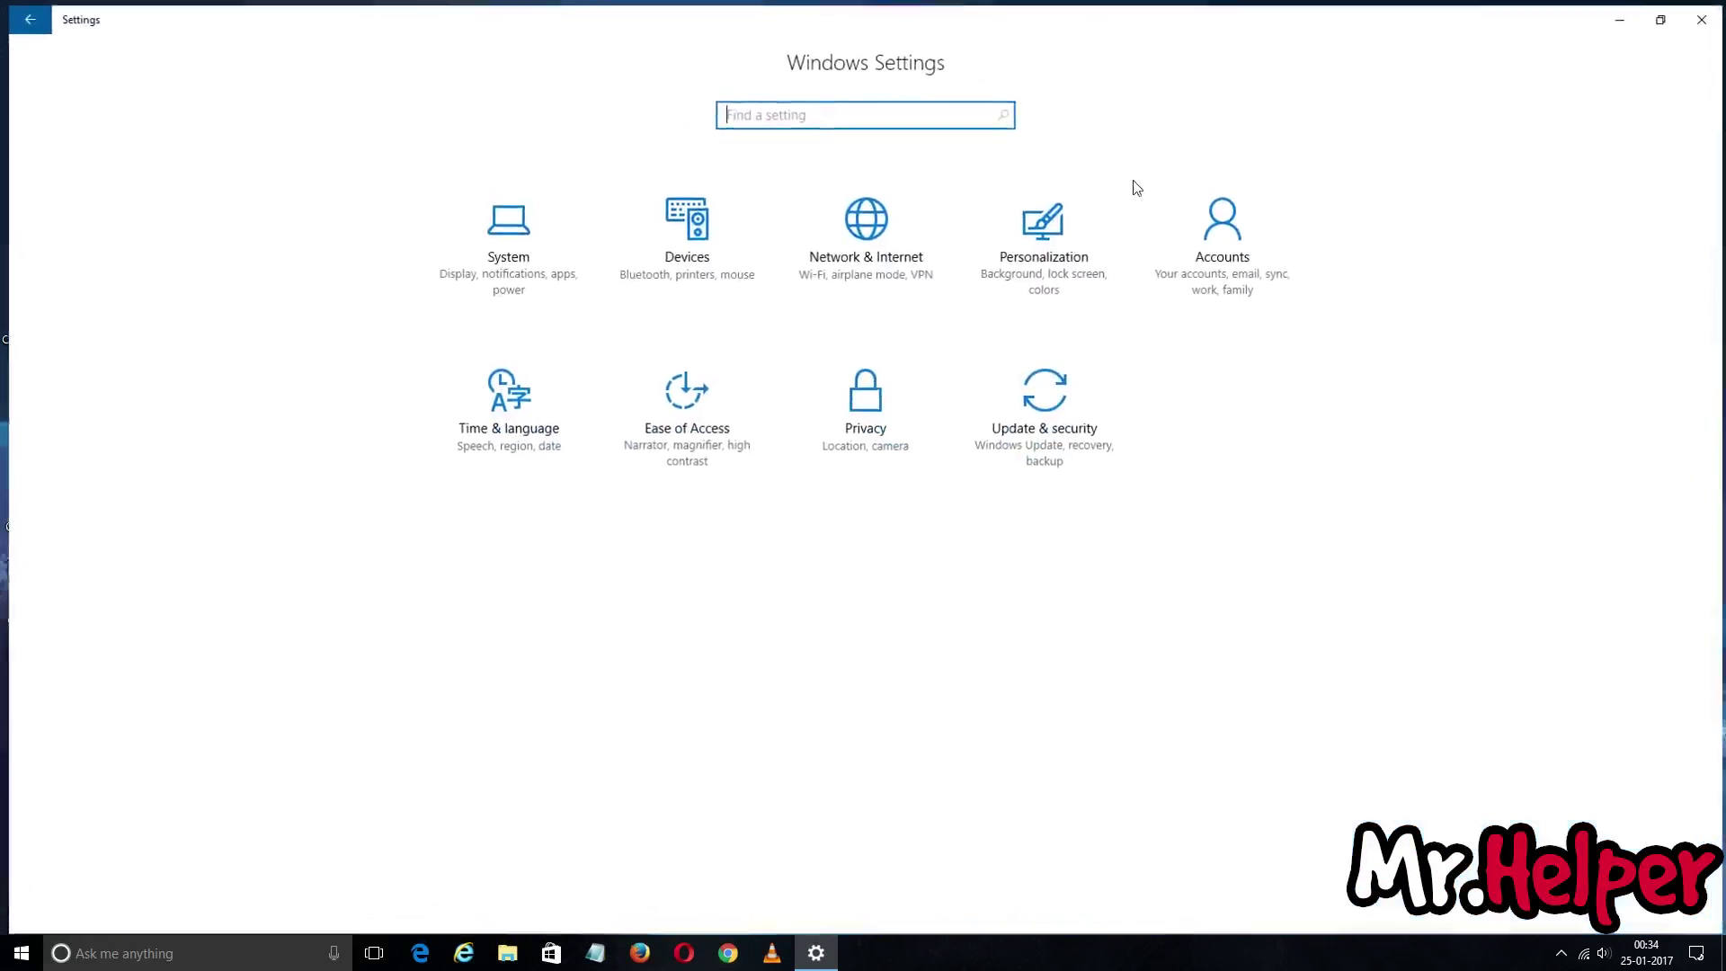
pyautogui.click(1059, 430)
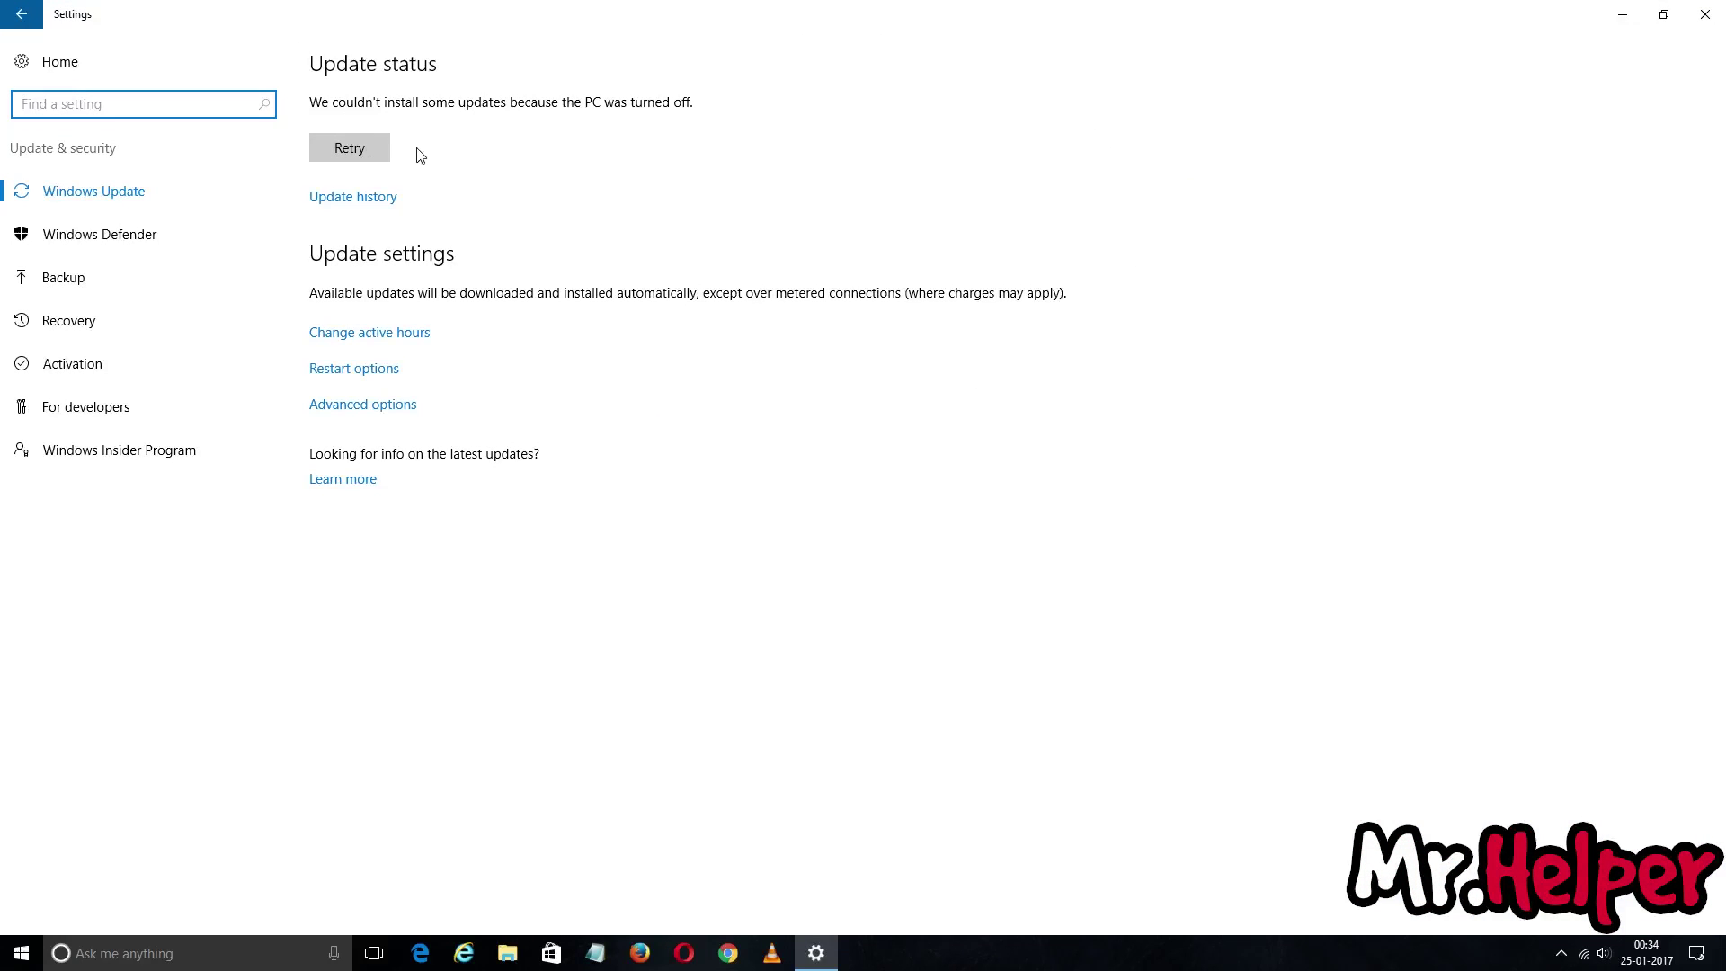
# Retry the update check and copy the Adobe Flash Player security update's title
pyautogui.click(365, 154)
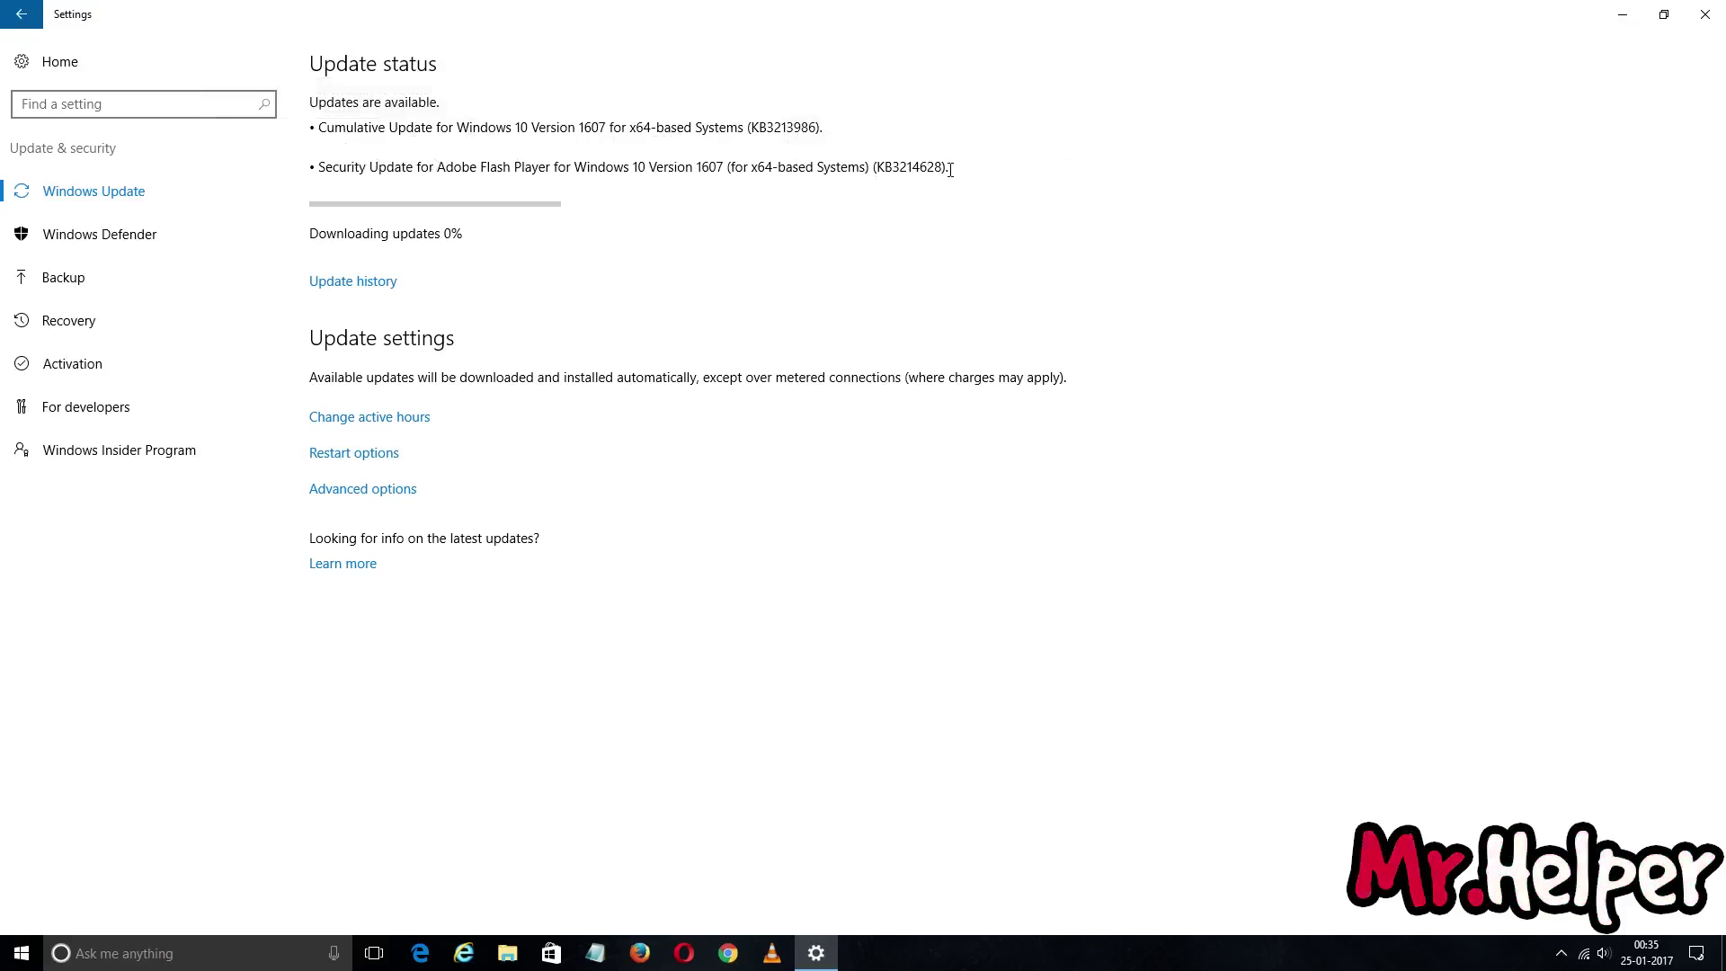
pyautogui.moveTo(950, 169); pyautogui.dragTo(315, 167)
pyautogui.rightClick(349, 169)
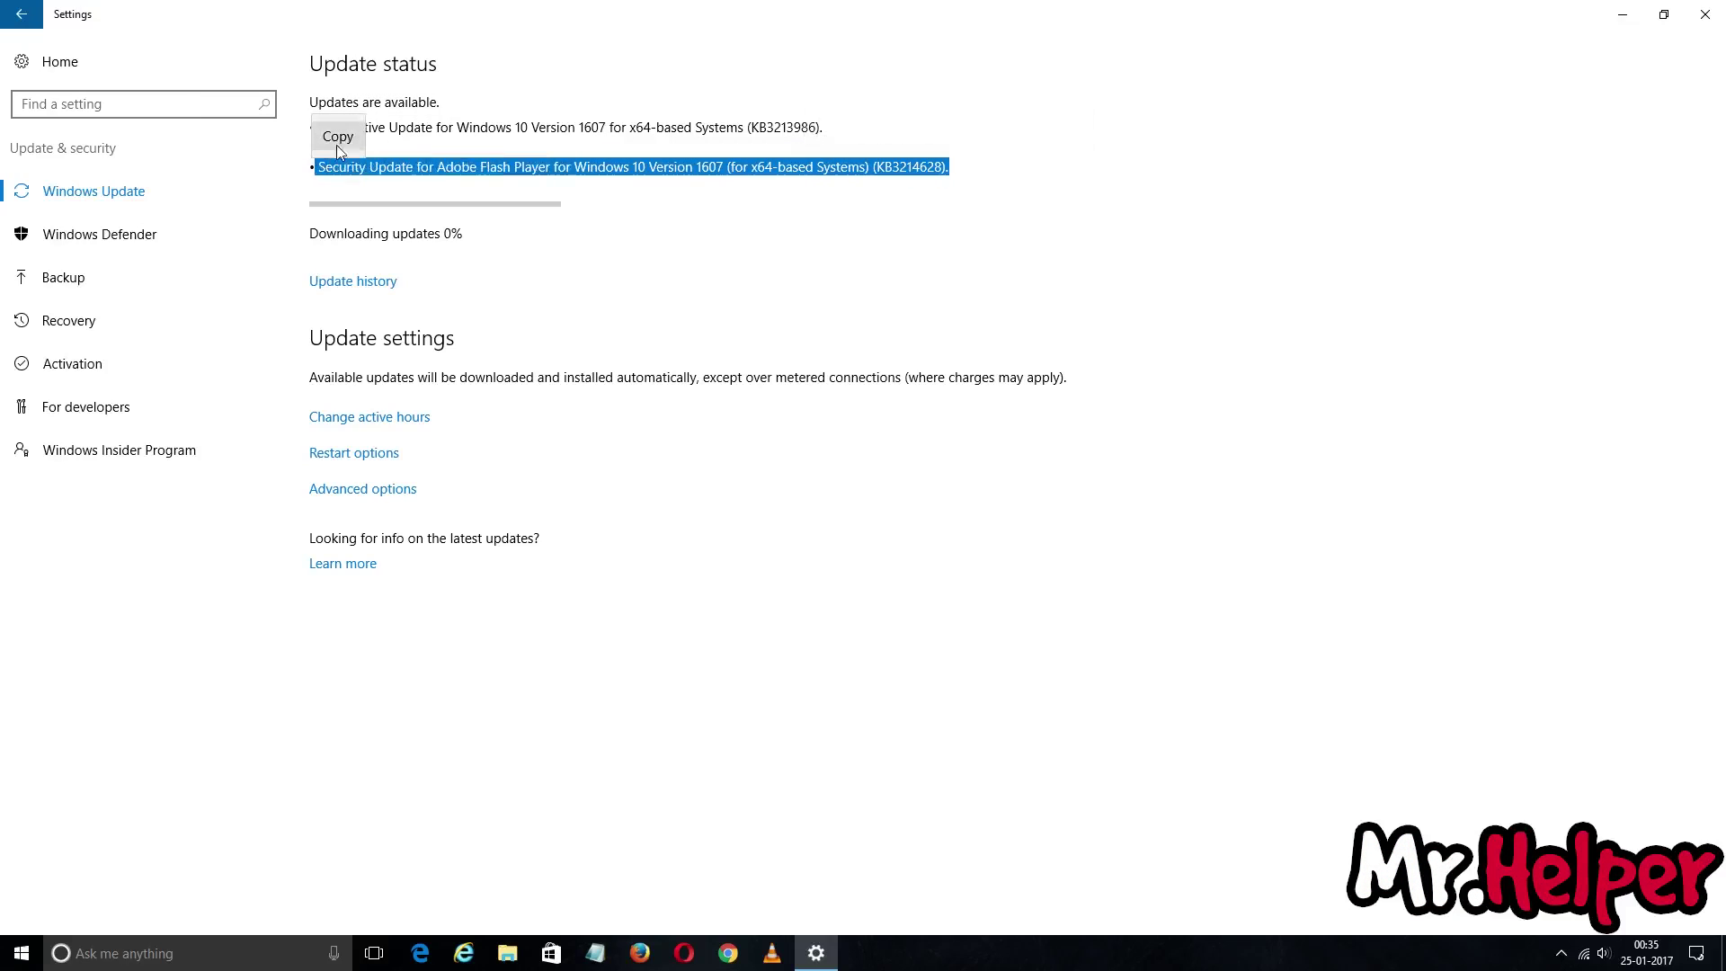
pyautogui.click(337, 137)
pyautogui.doubleClick(499, 9)
pyautogui.rightClick(412, 139)
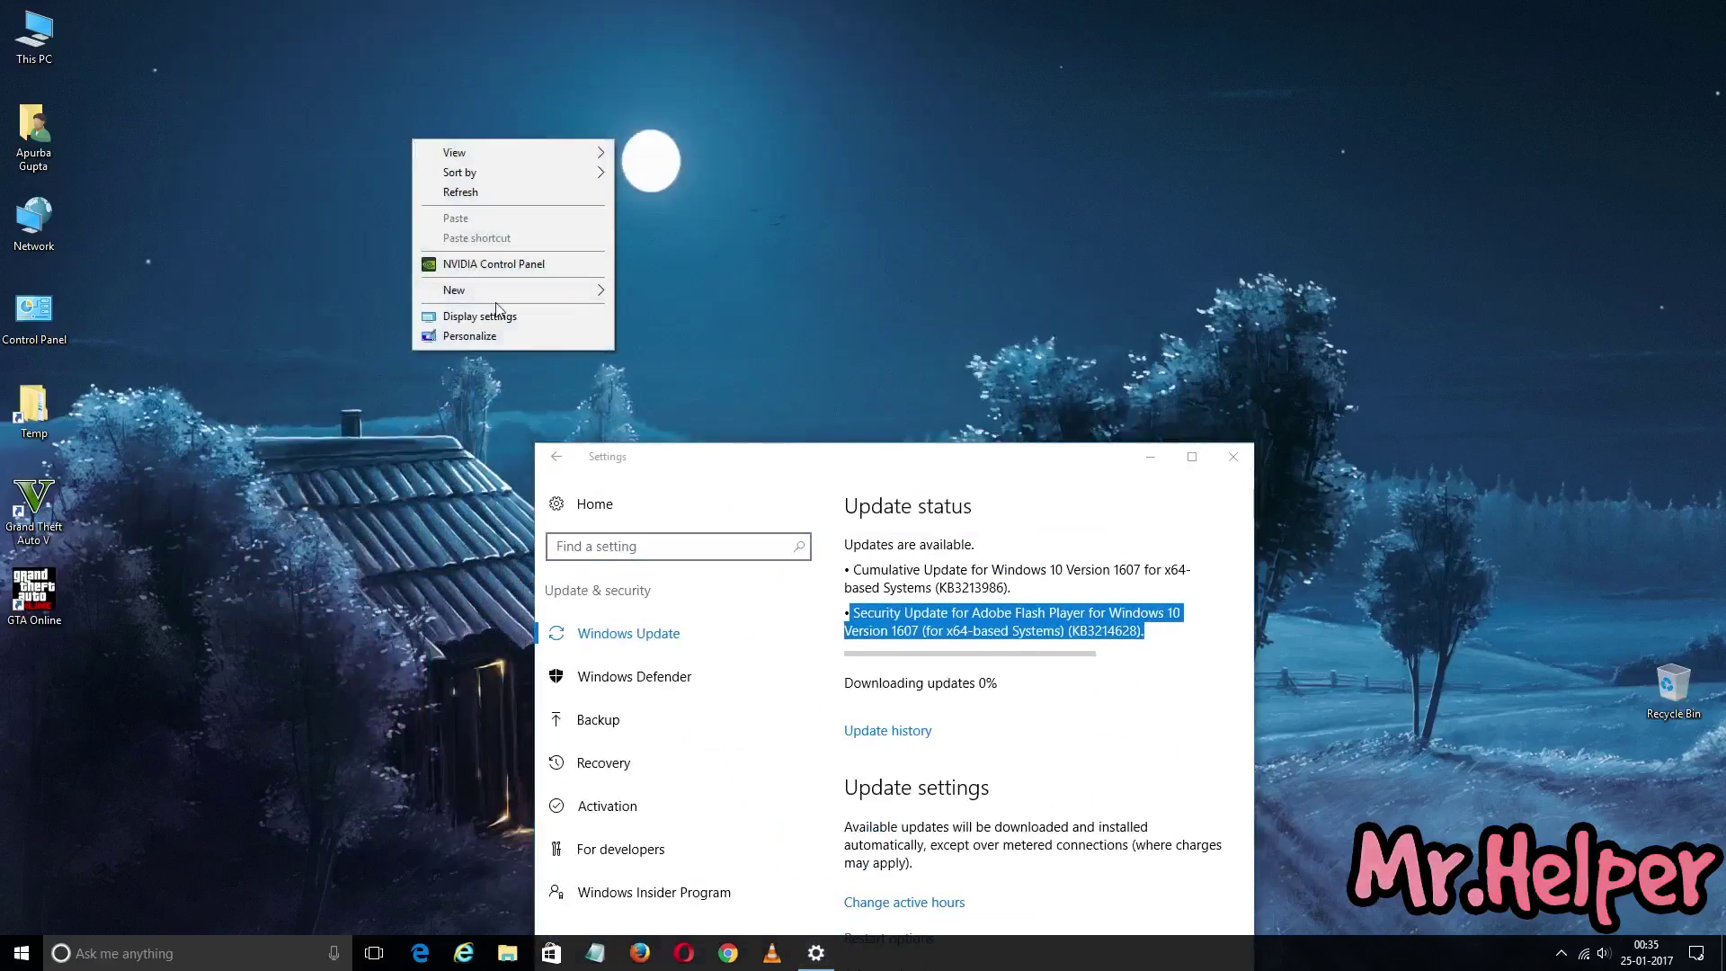
# Paste the Flash security update title into a new Notepad note, leaving a blank first line
pyautogui.click(418, 568)
pyautogui.click(595, 953)
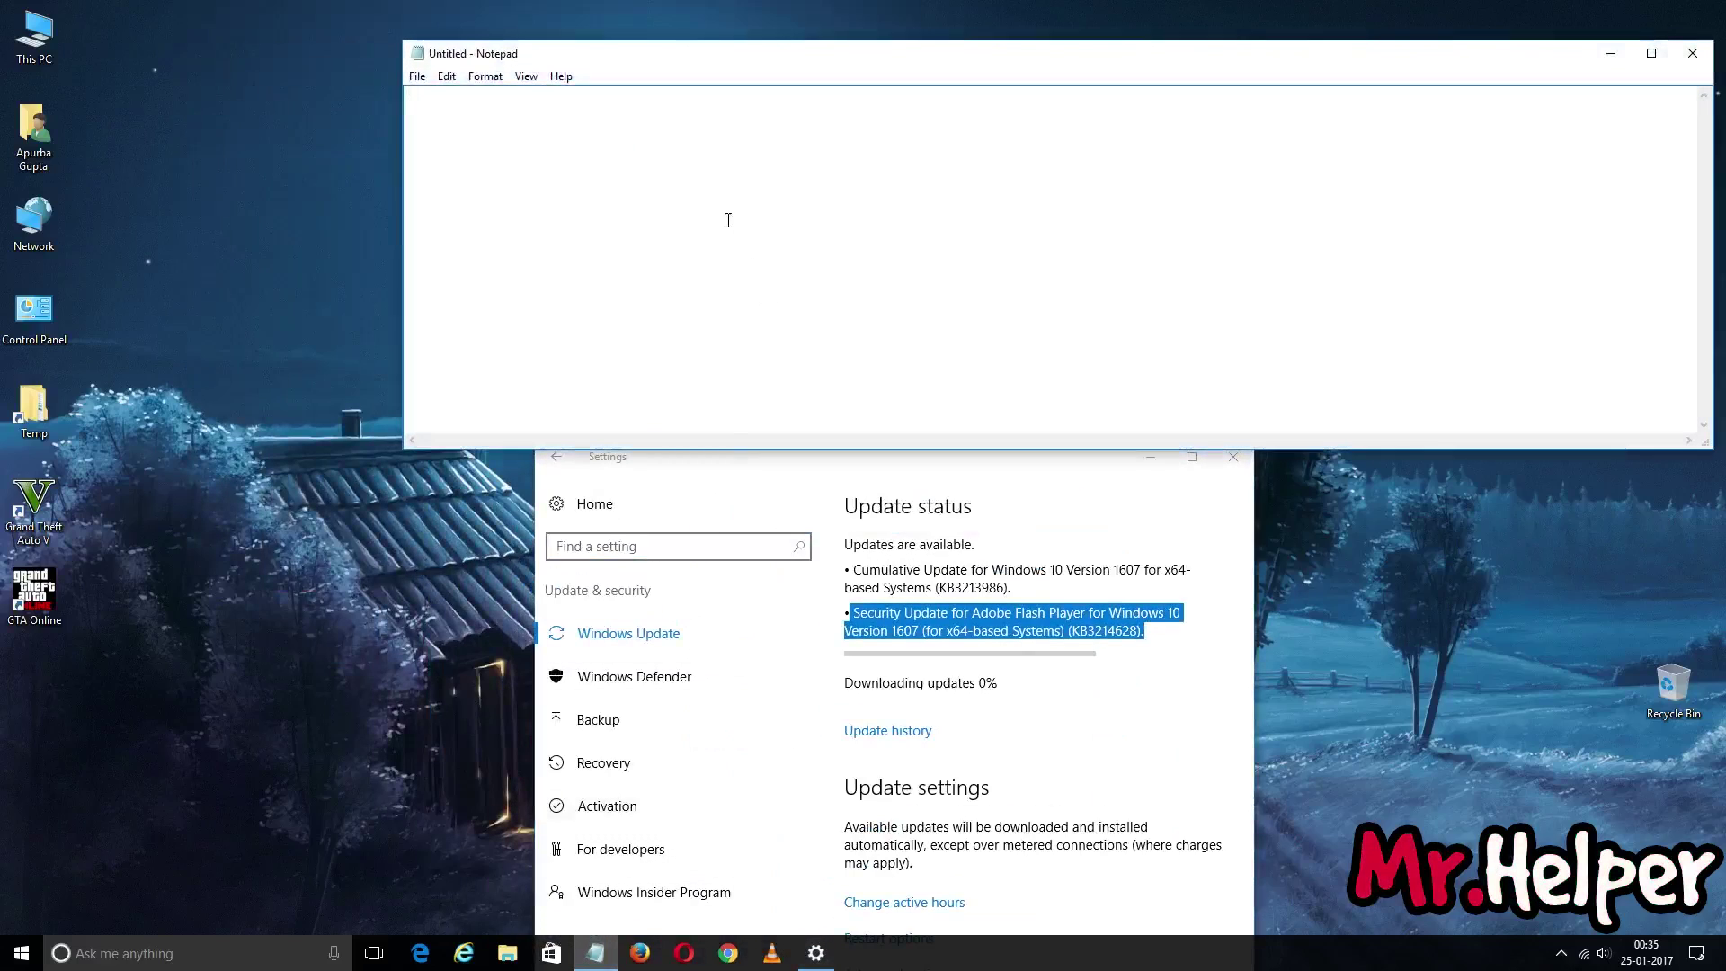
pyautogui.rightClick(728, 221)
pyautogui.click(756, 295)
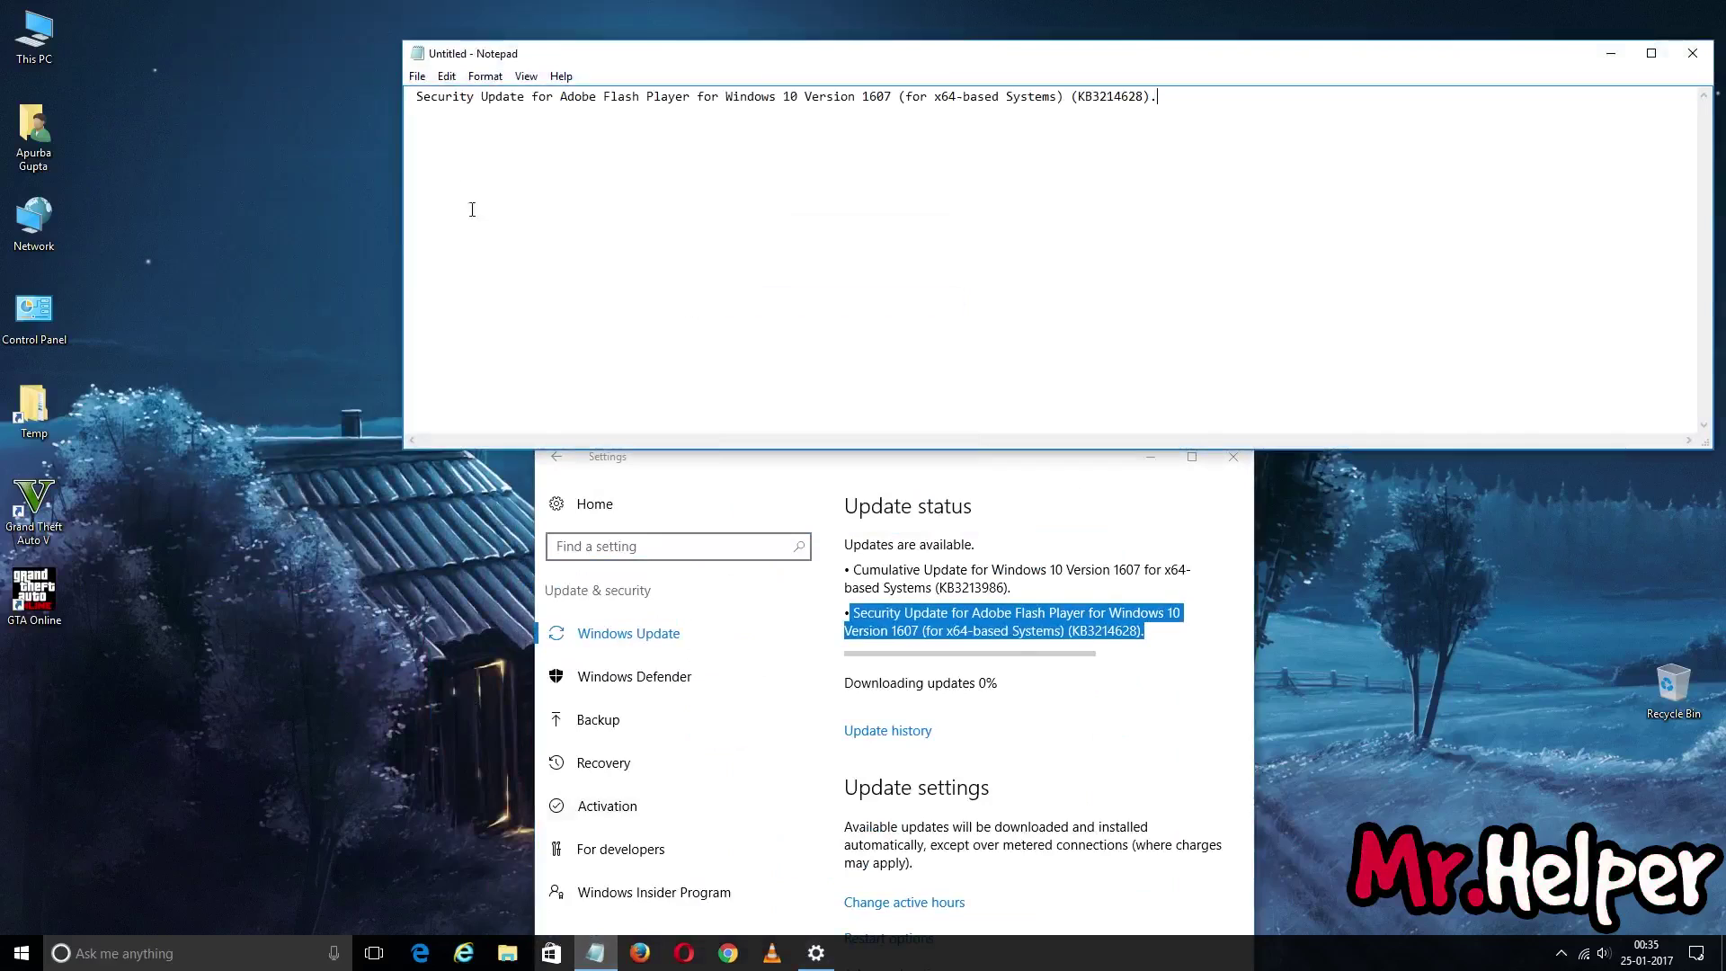
pyautogui.press('Home')
pyautogui.press('Delete')
pyautogui.press('Return')
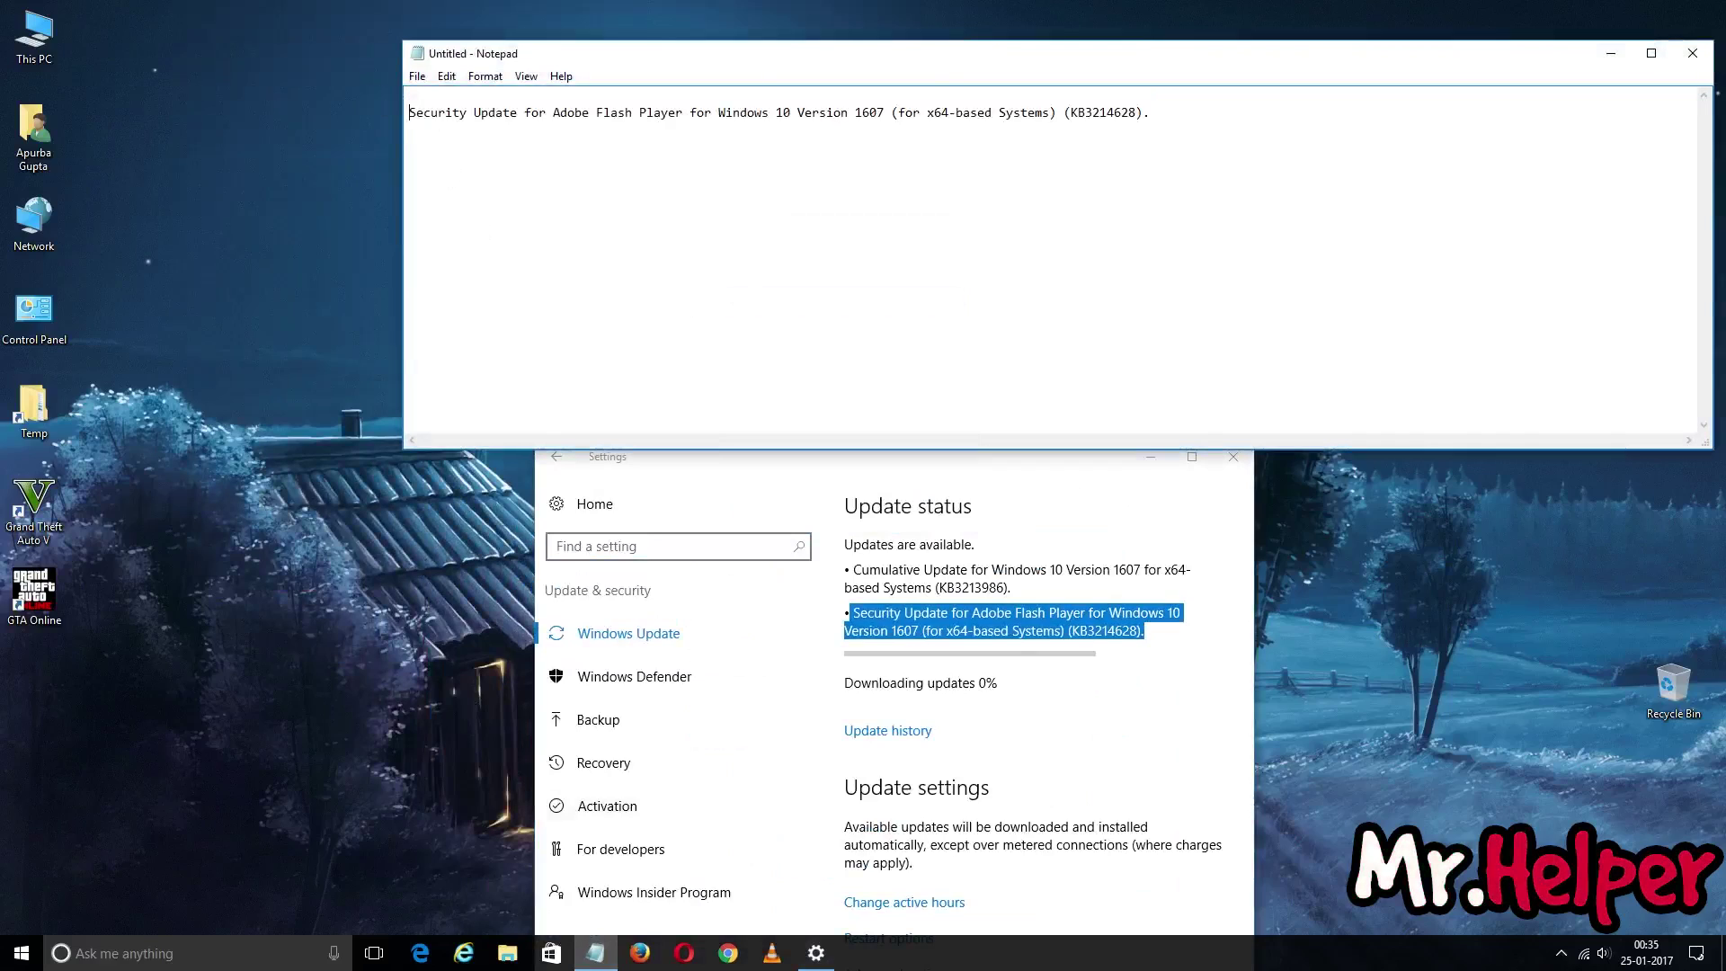
pyautogui.press('Return')
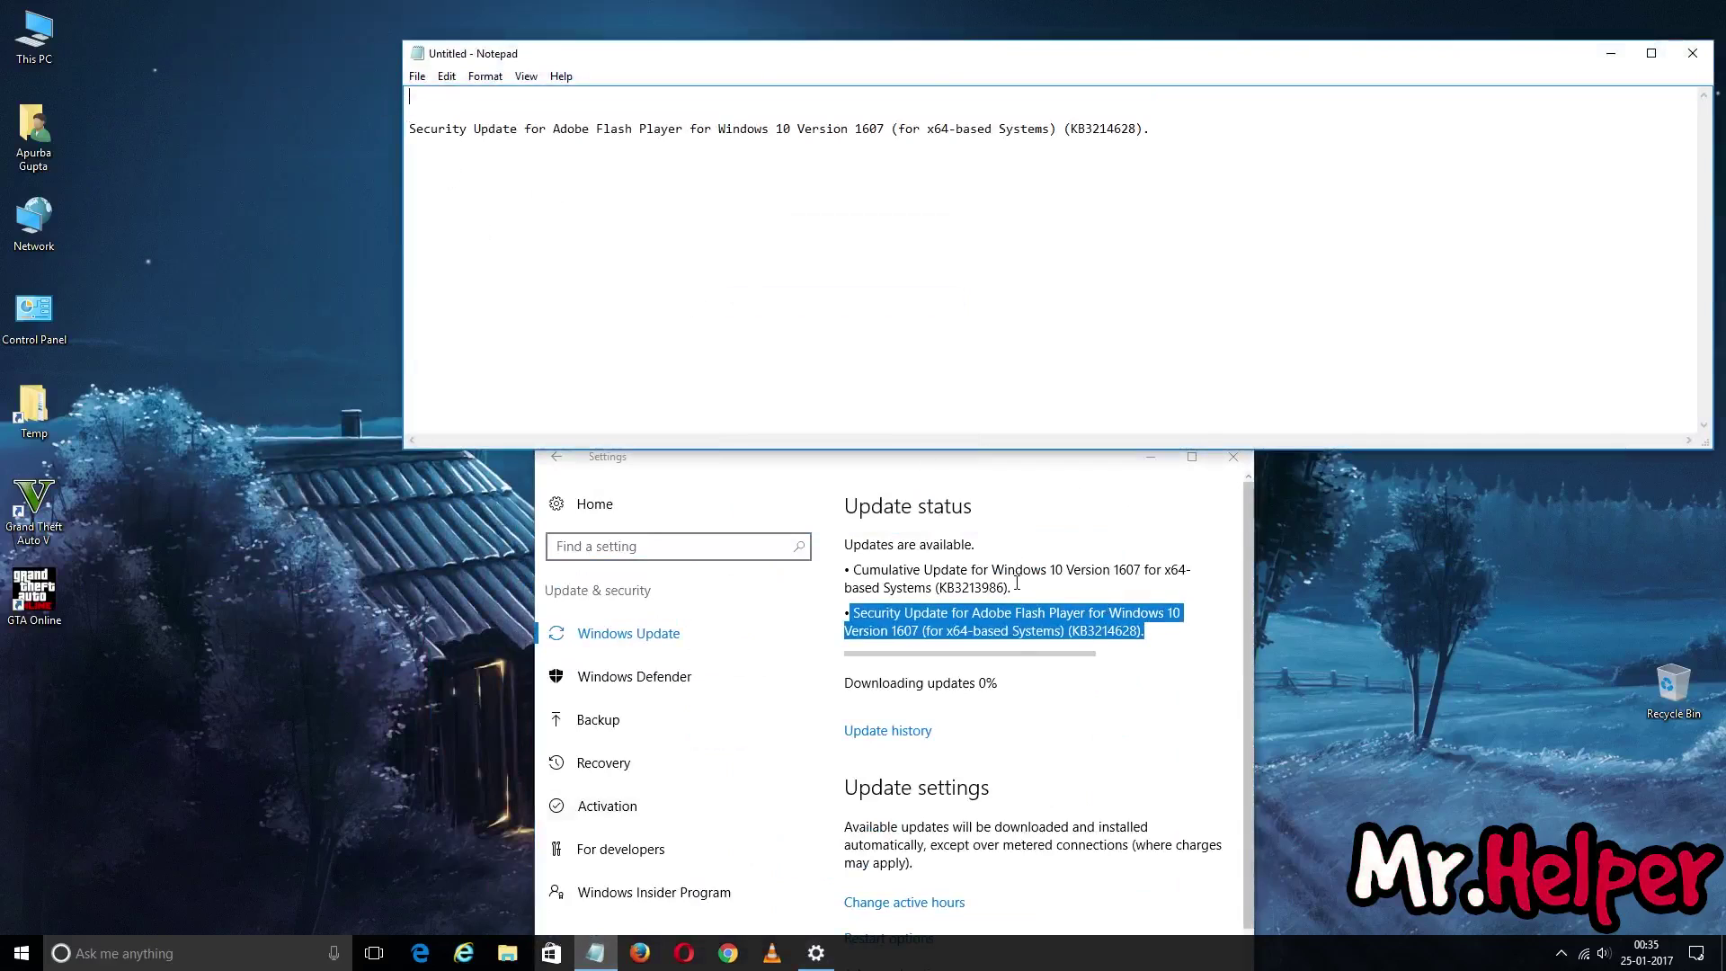
# Copy the Cumulative Update KB3213986 title from Settings and paste it on Notepad's first line
pyautogui.moveTo(1017, 583); pyautogui.dragTo(857, 569)
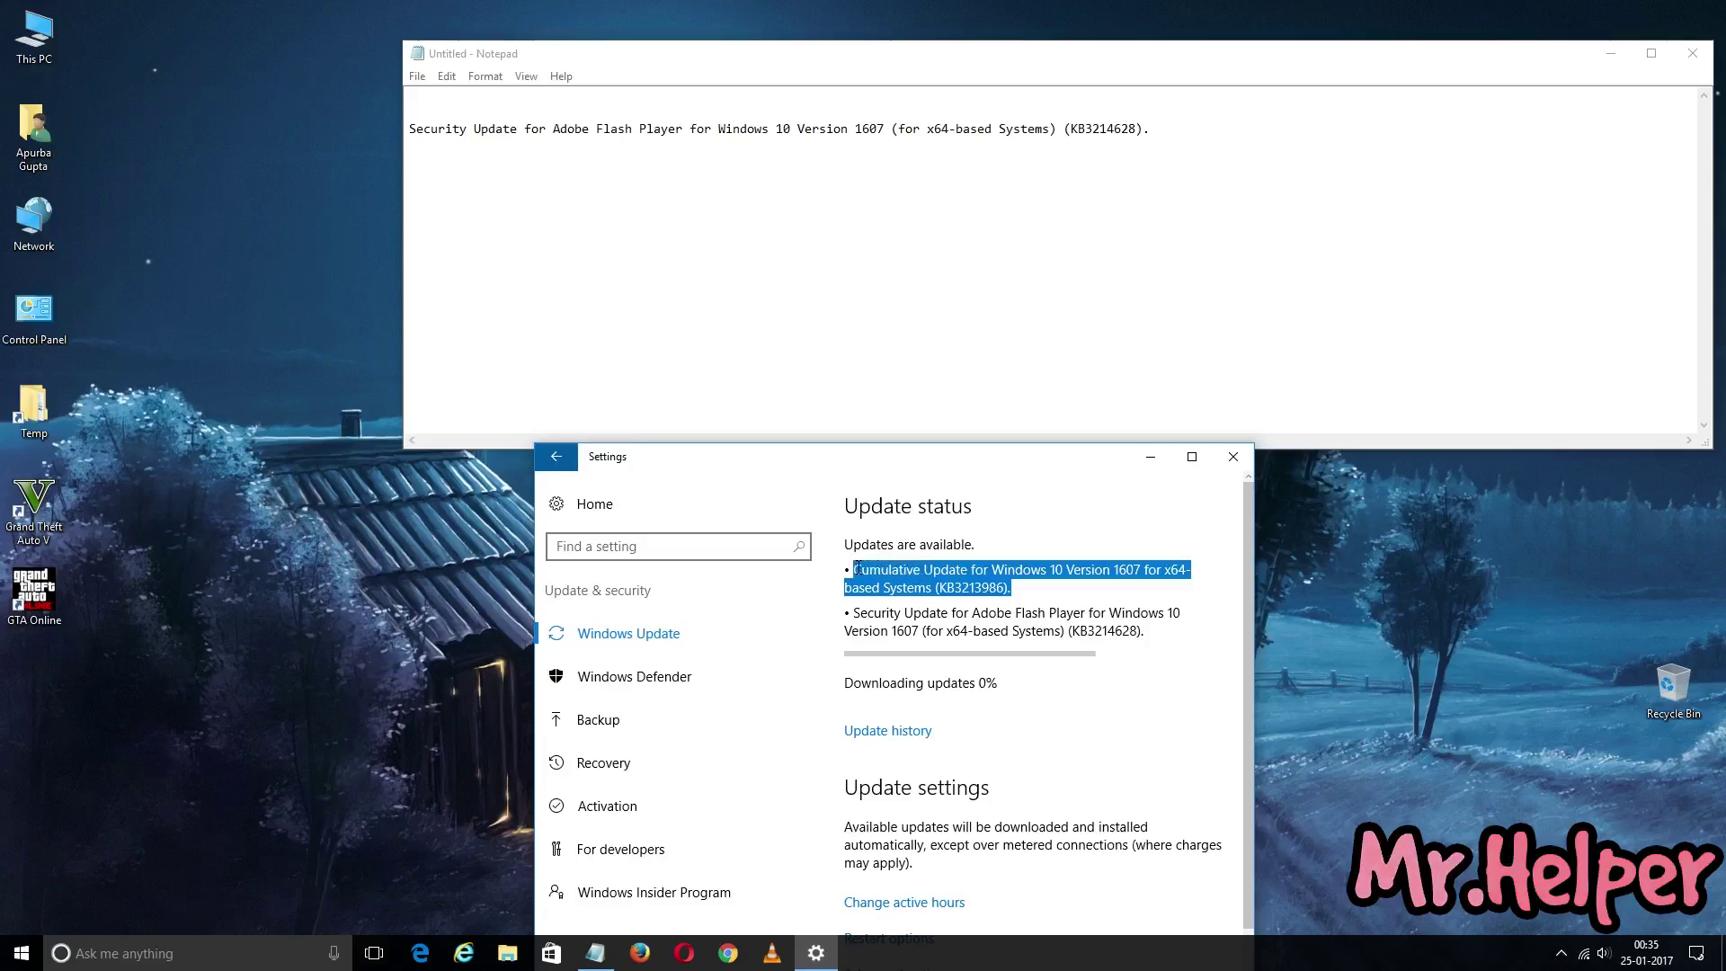
pyautogui.rightClick(873, 572)
pyautogui.click(871, 537)
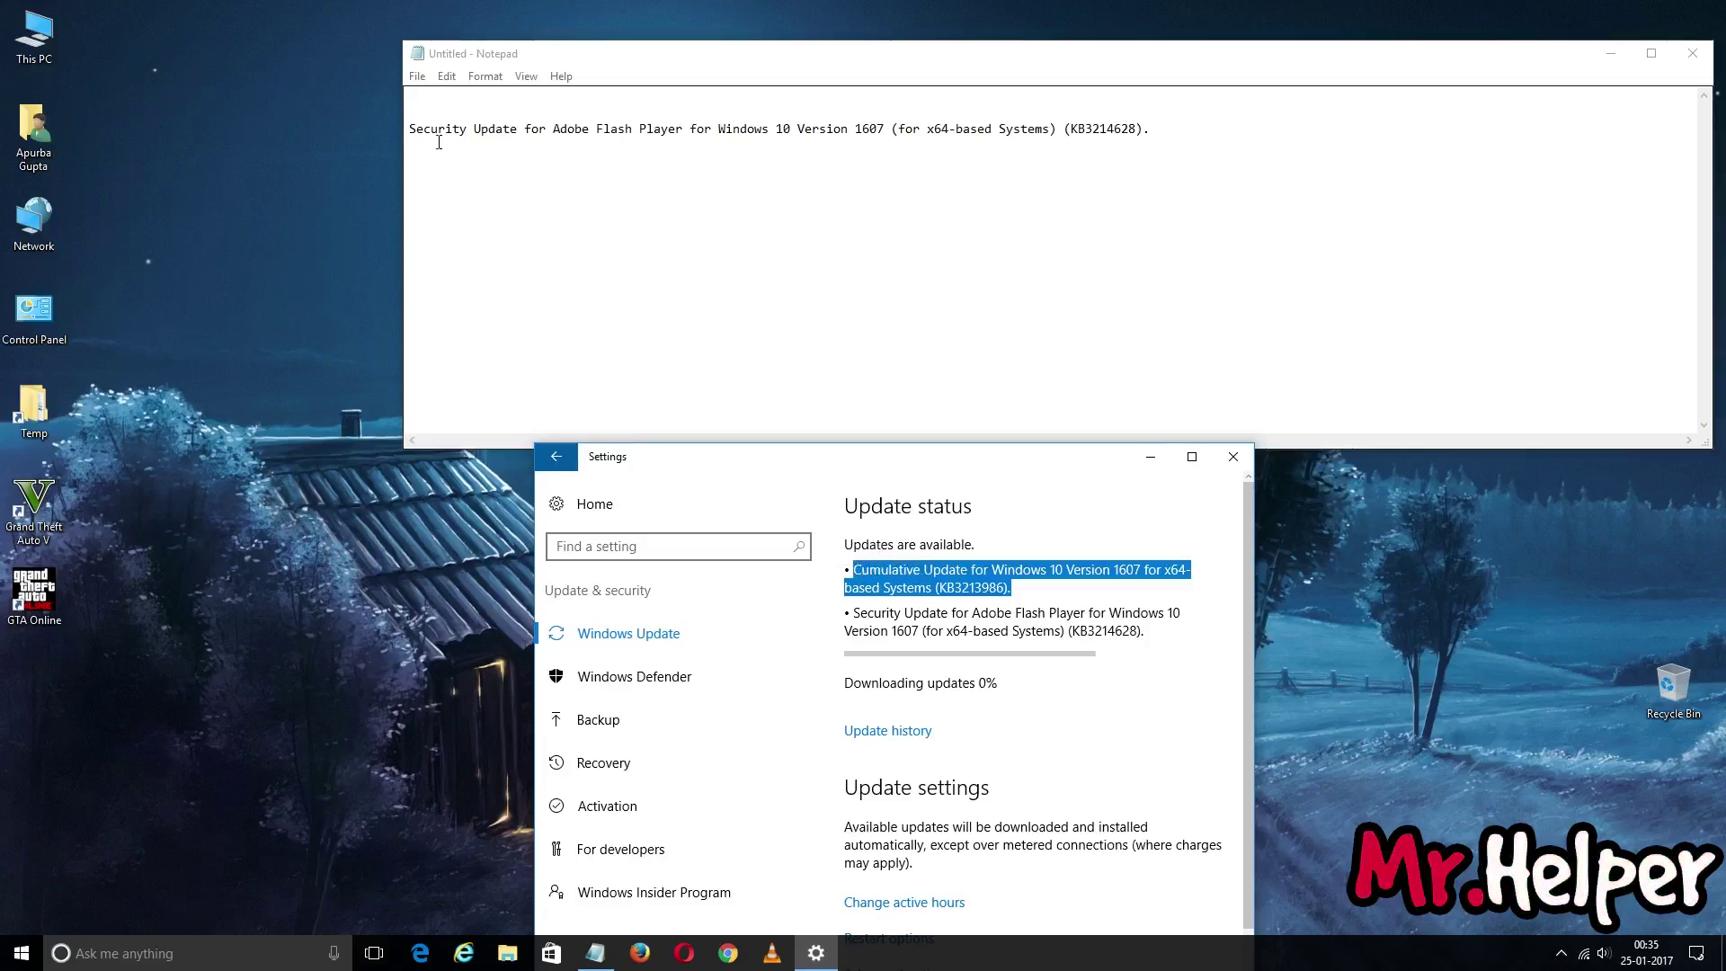
pyautogui.click(424, 99)
pyautogui.hotkey('ctrl', 'v')
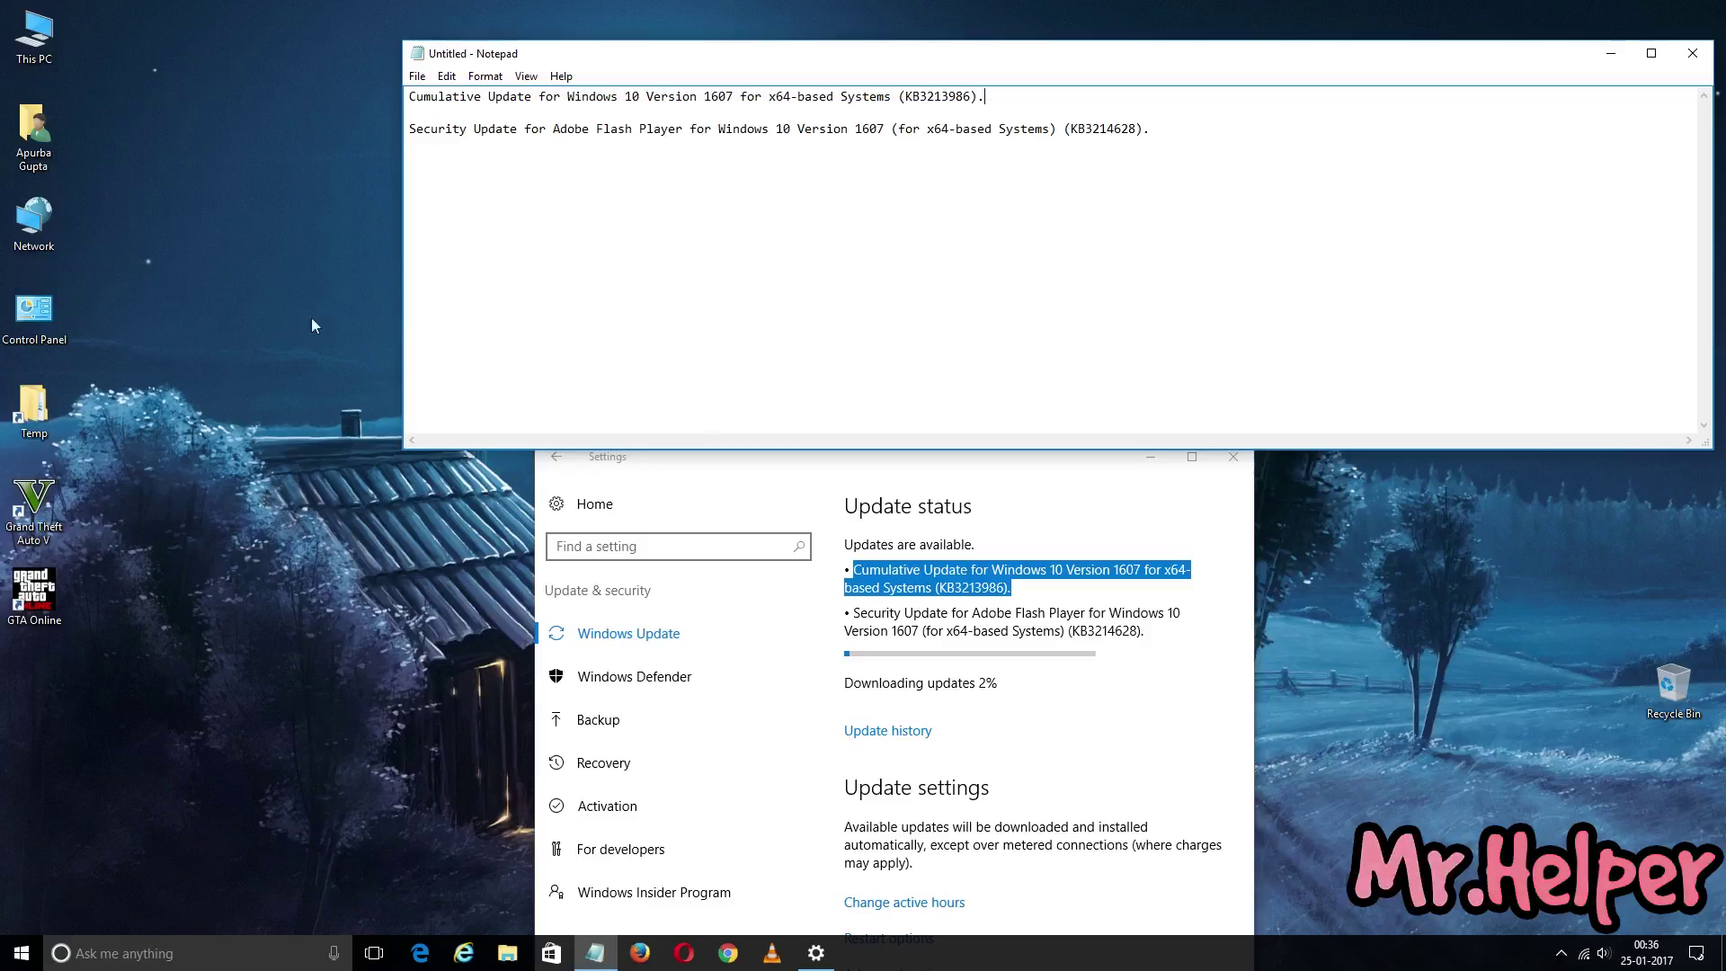
# Open Computer Management's Services list, select Windows Update, and widen the Startup Type column
pyautogui.rightClick(20, 35)
pyautogui.click(59, 87)
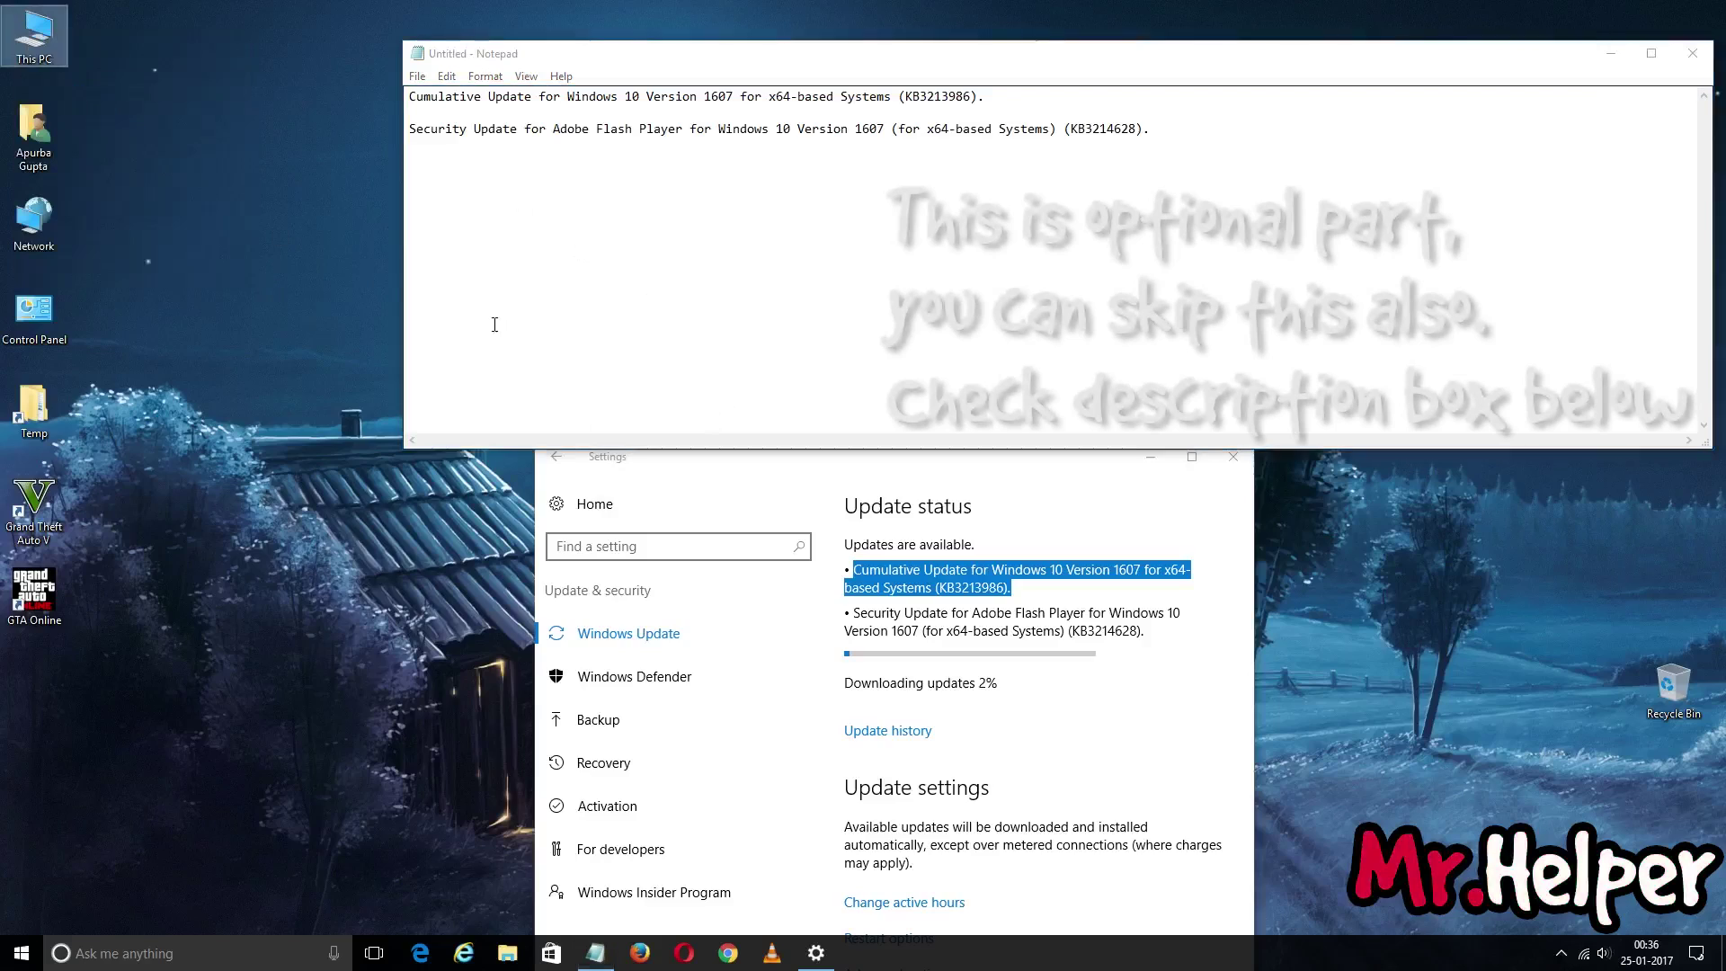
pyautogui.click(79, 261)
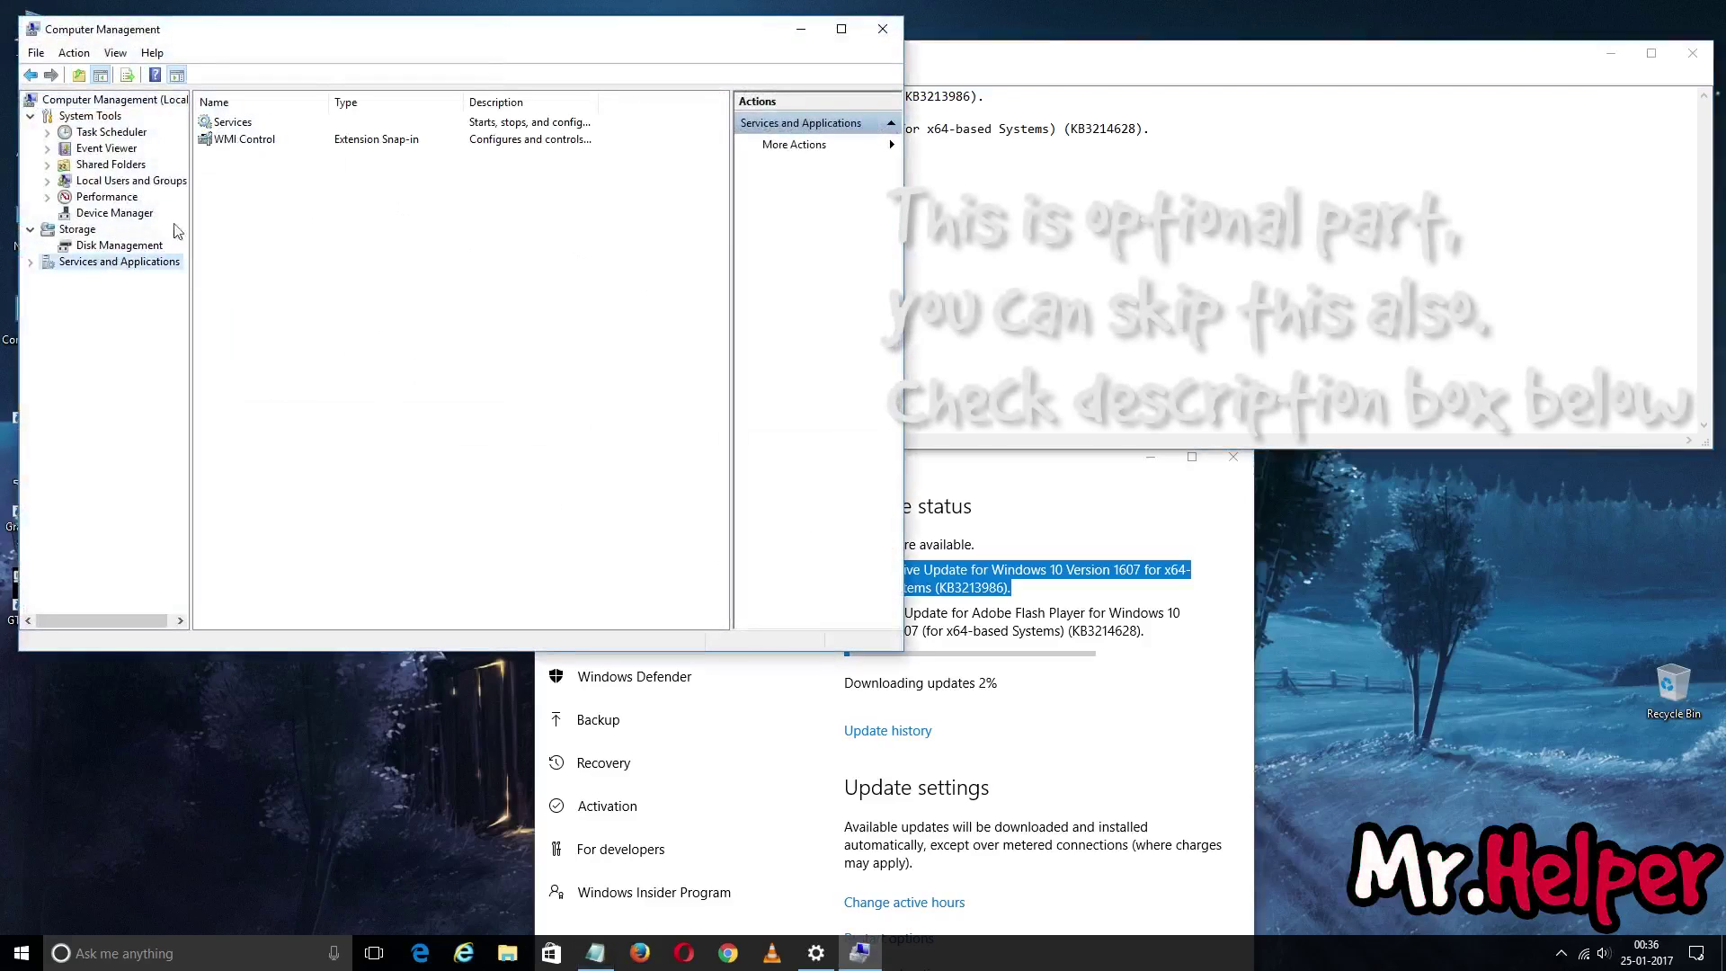
pyautogui.doubleClick(231, 124)
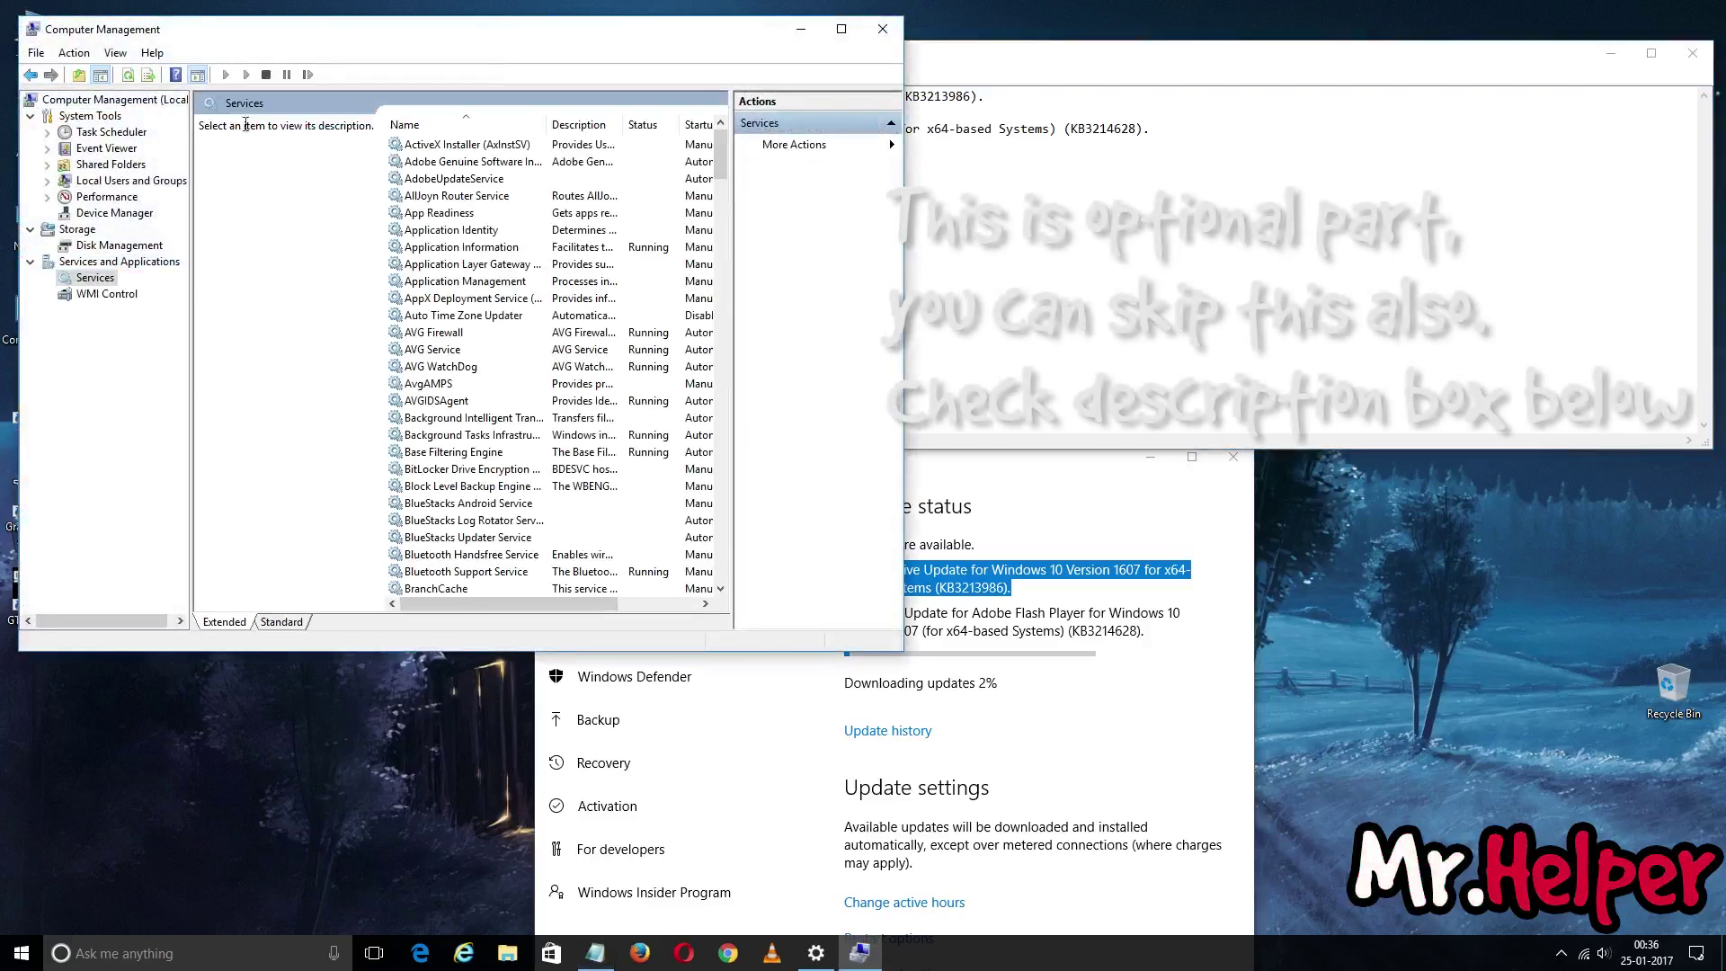
pyautogui.doubleClick(854, 30)
pyautogui.scroll(-20, 755, 517)
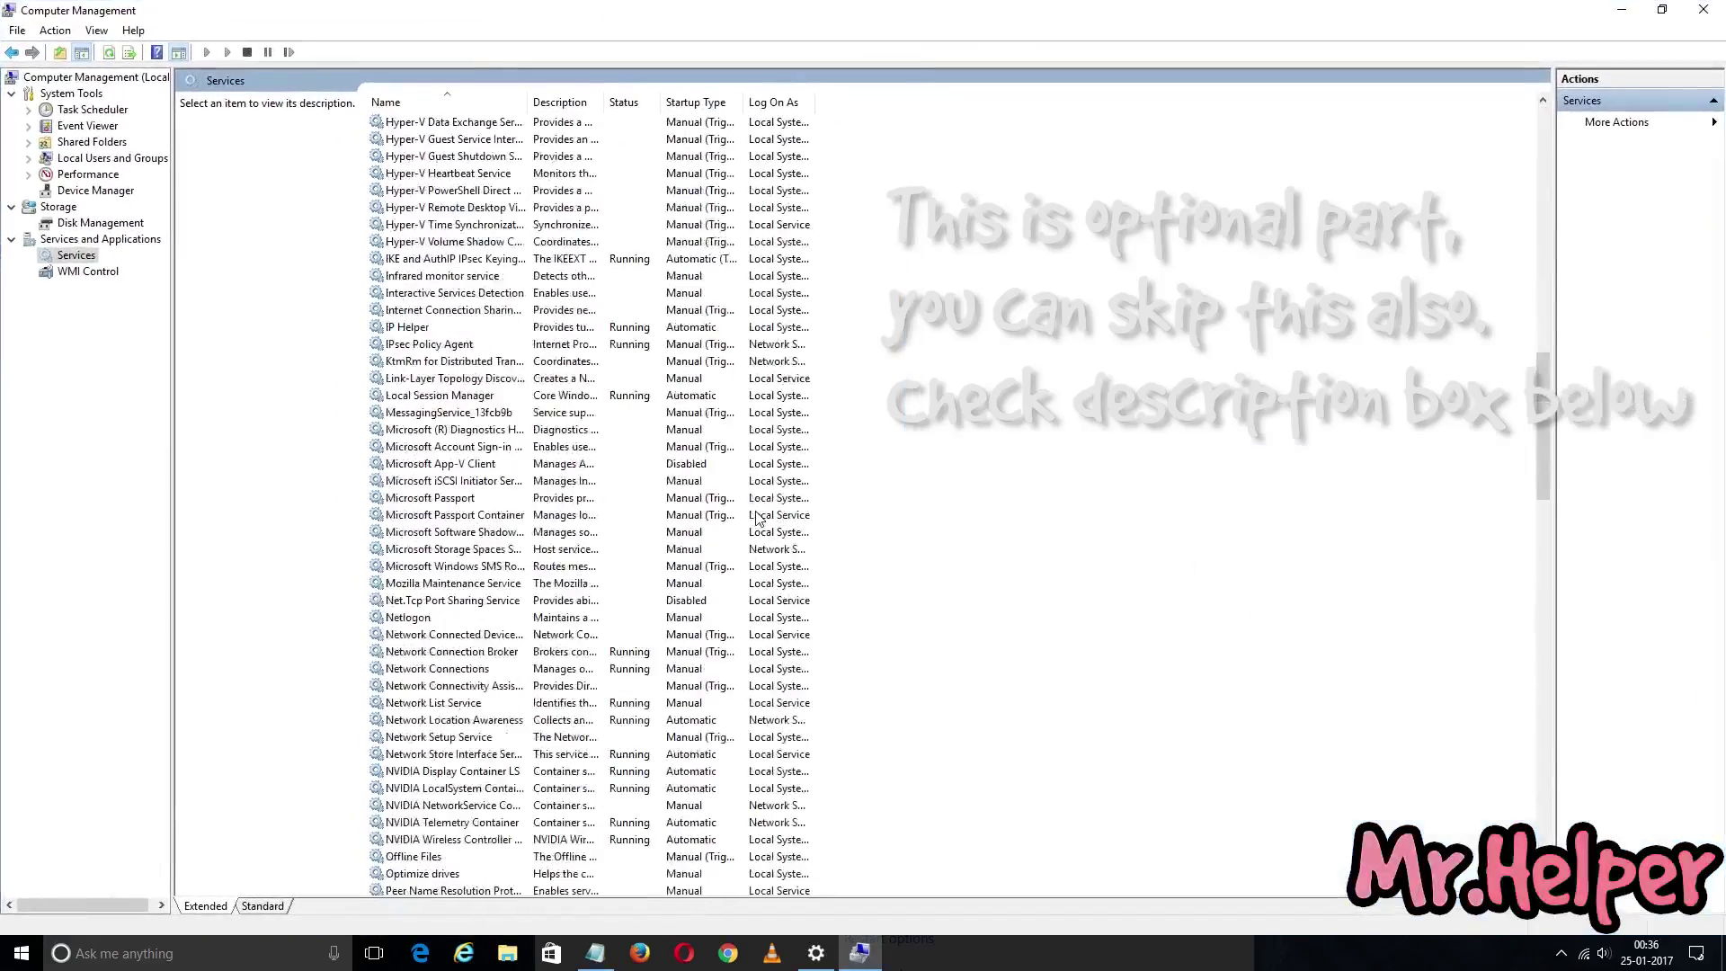
pyautogui.scroll(-20, 755, 517)
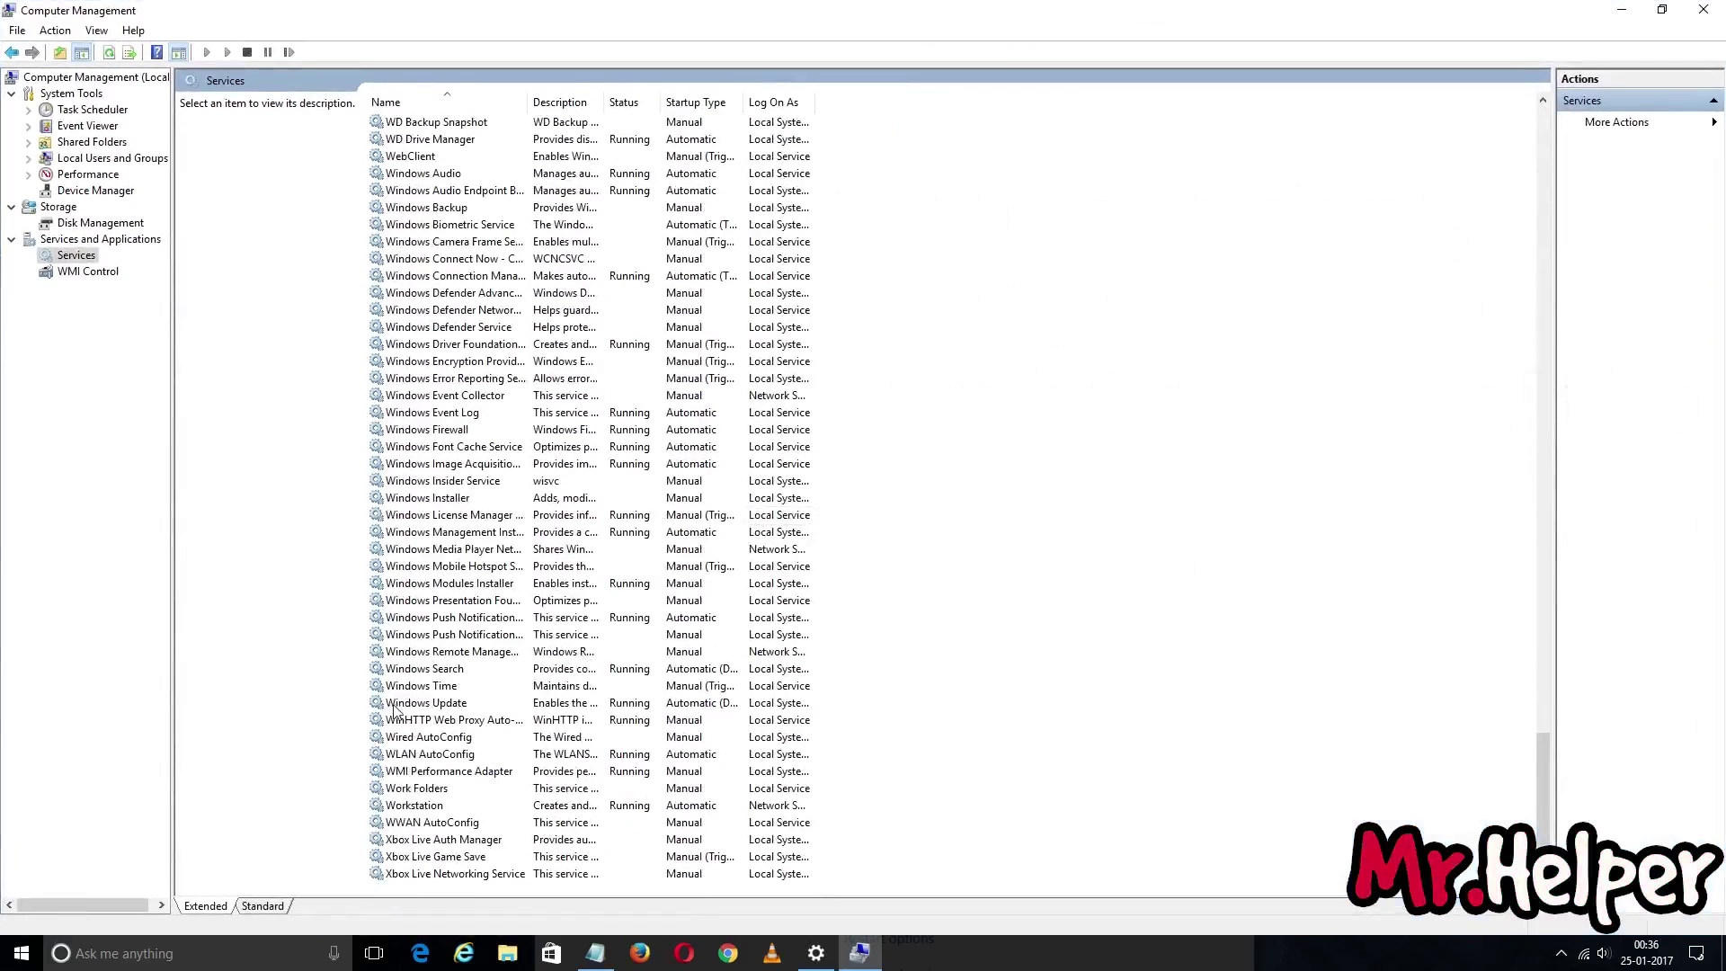
pyautogui.click(518, 707)
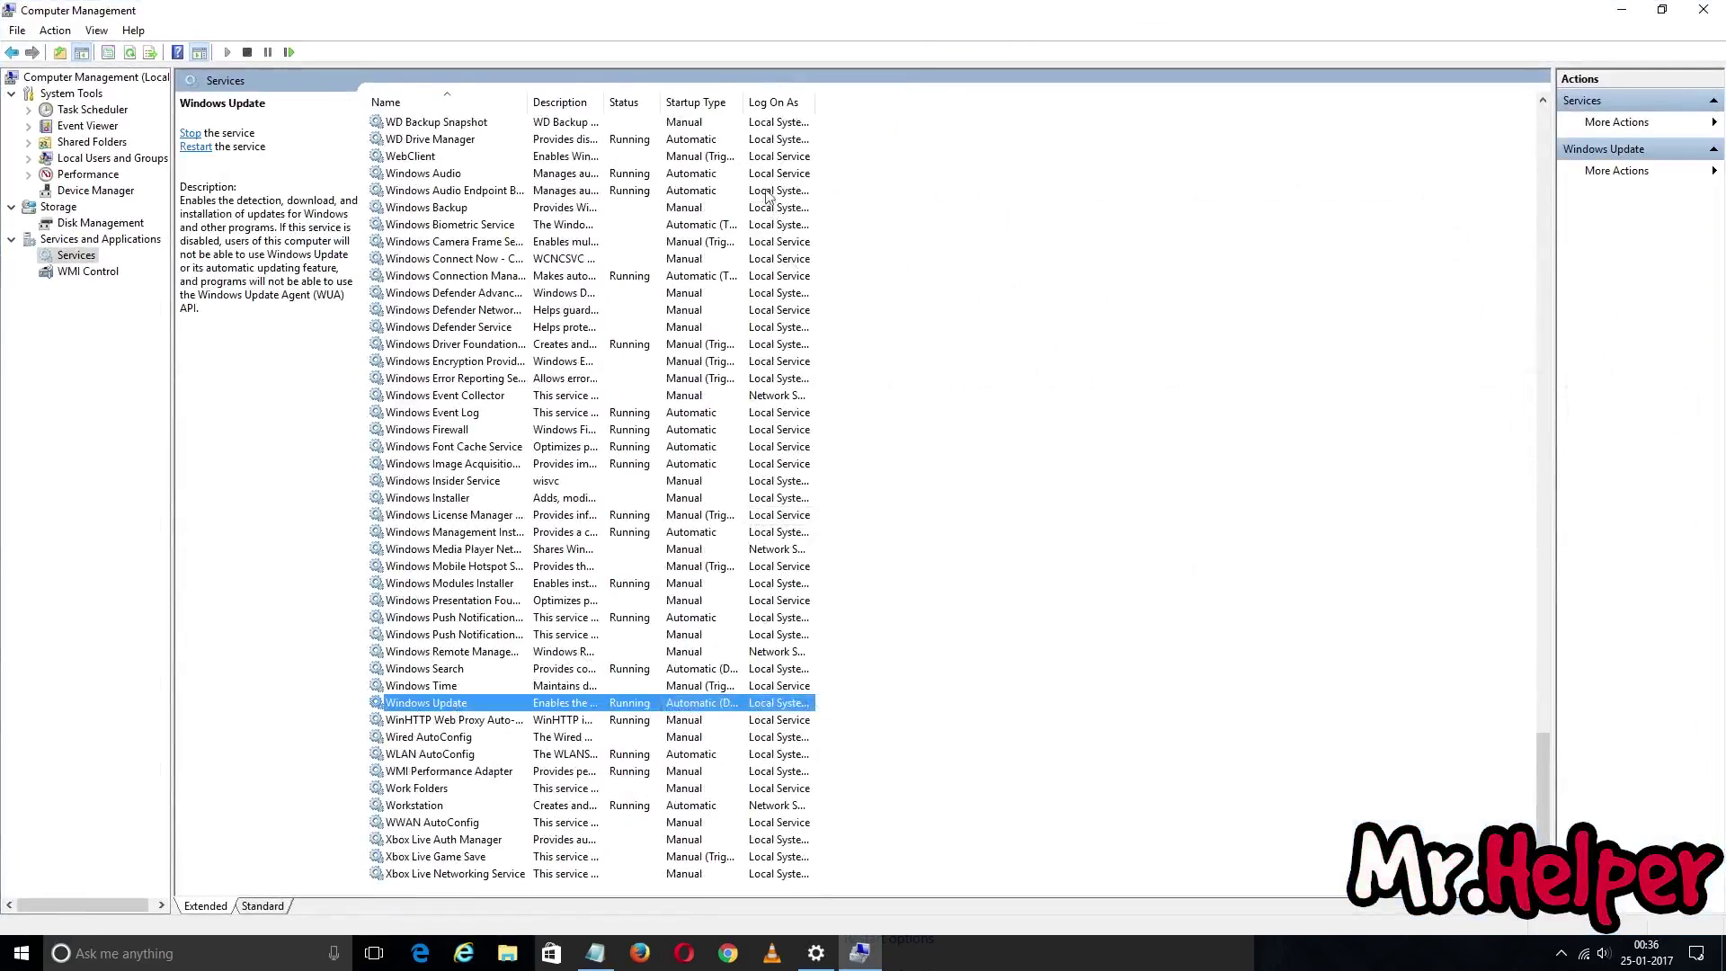
pyautogui.moveTo(741, 105); pyautogui.dragTo(902, 106)
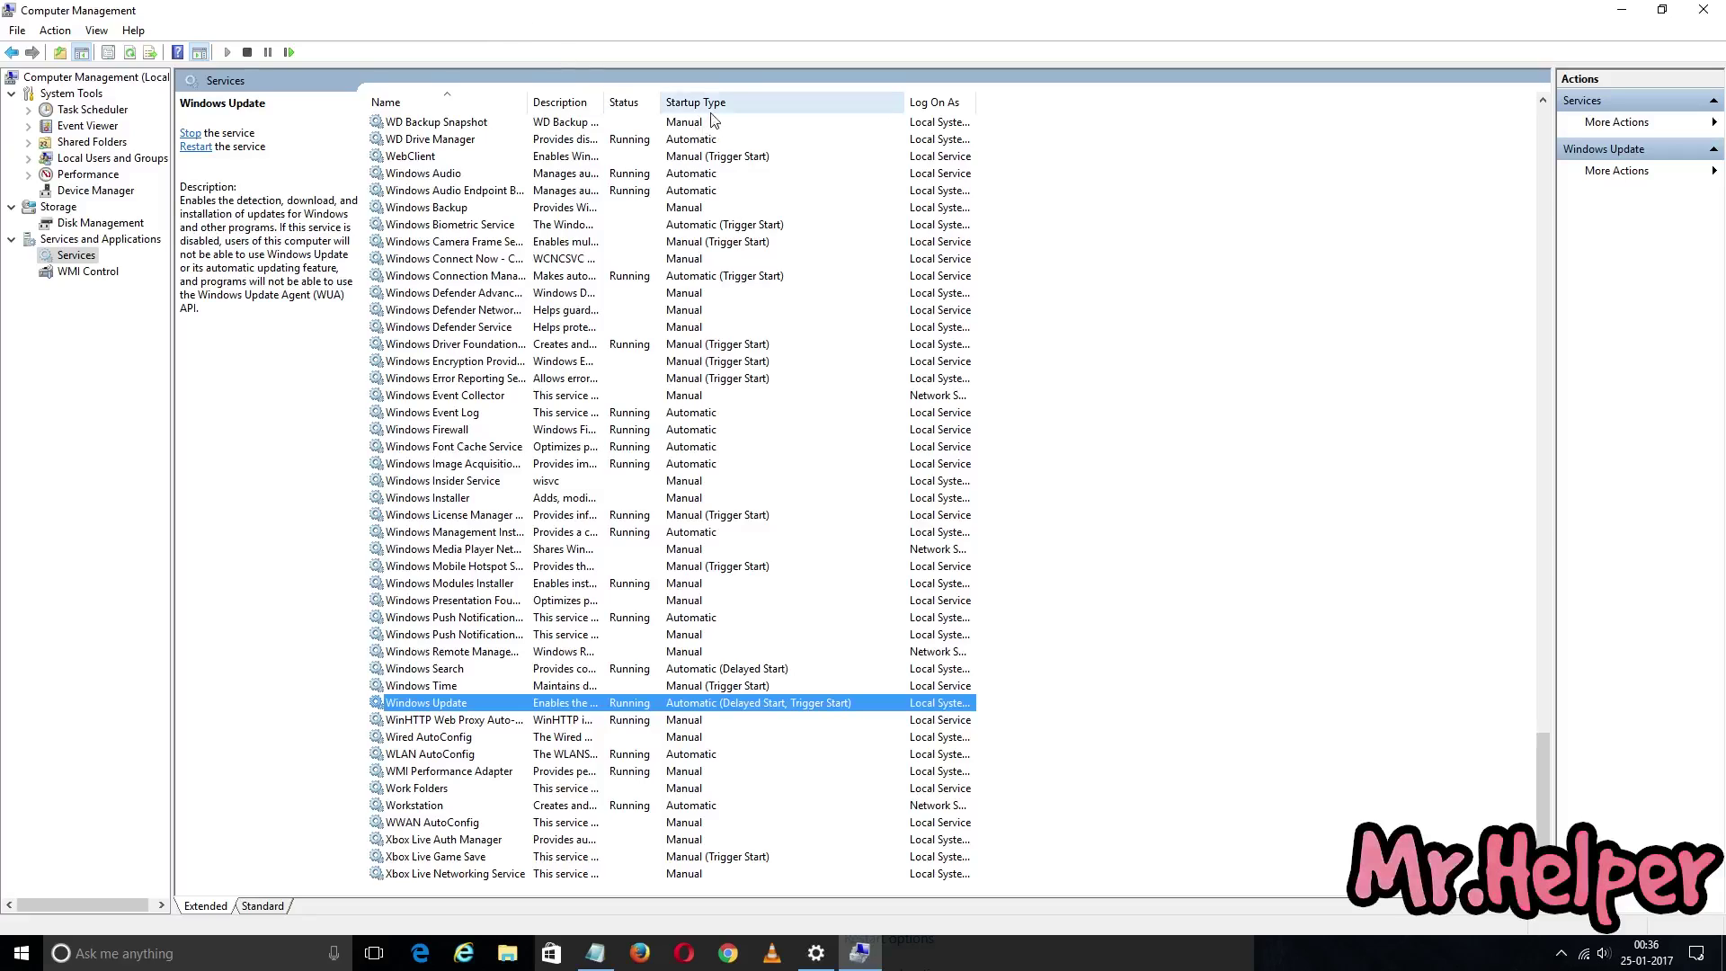
# In Windows Update Properties, stop the service and apply the Disabled startup type
pyautogui.doubleClick(713, 702)
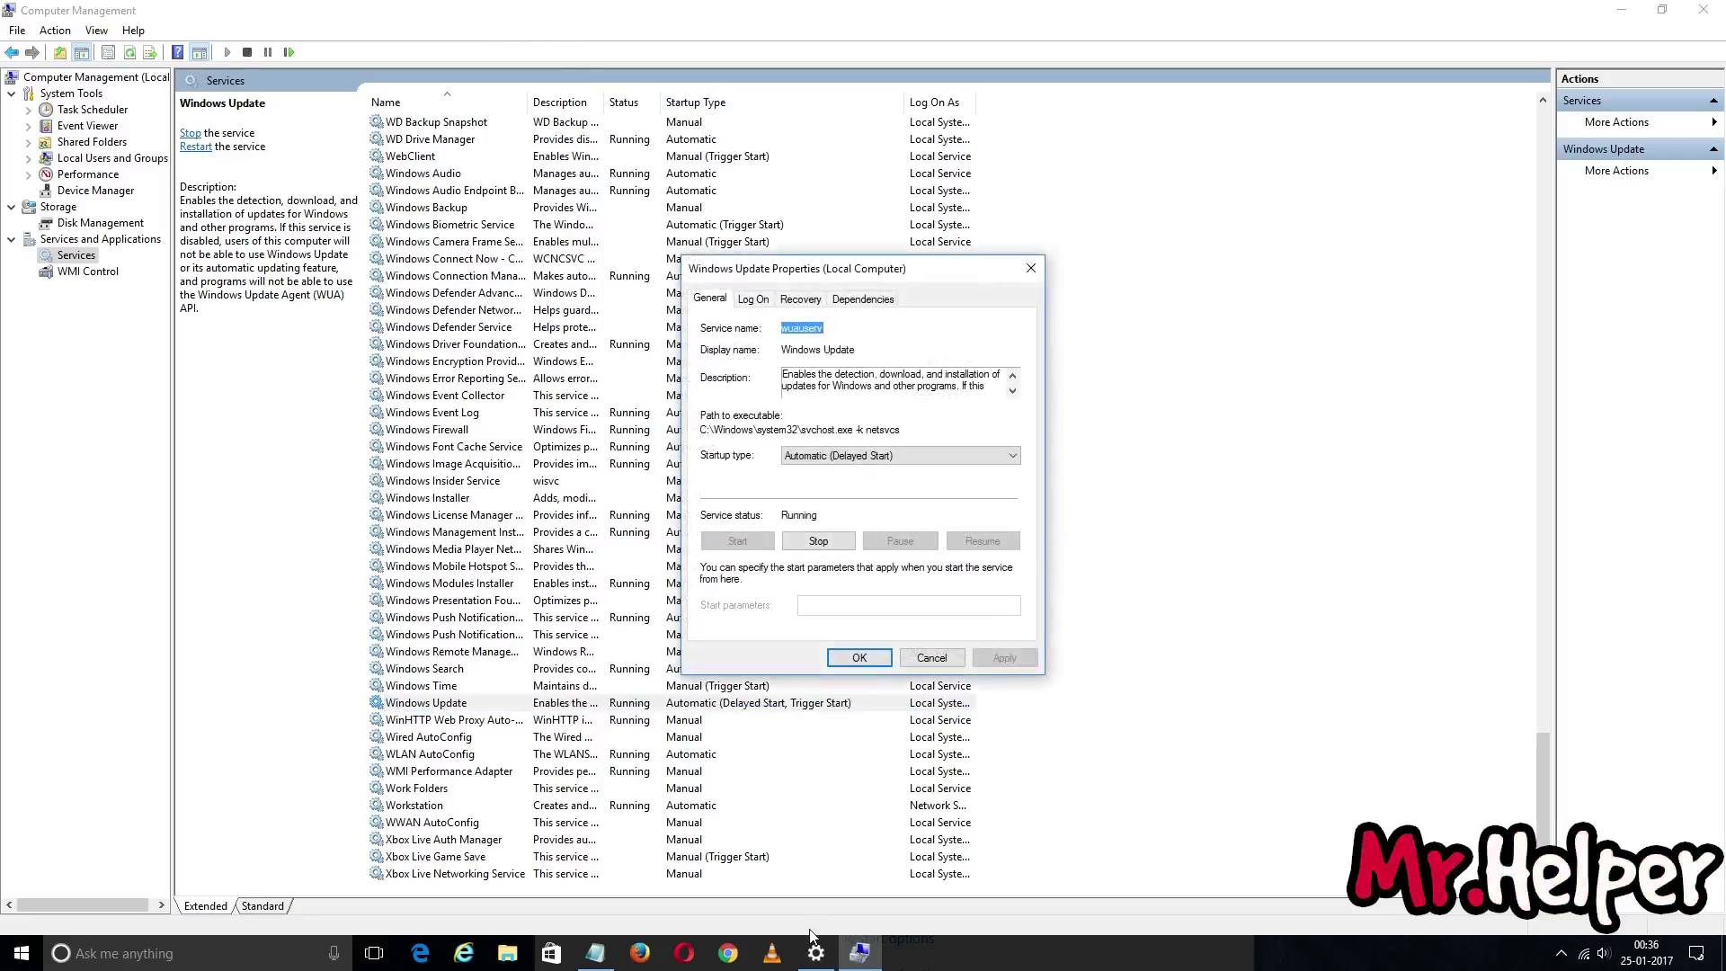
pyautogui.click(831, 964)
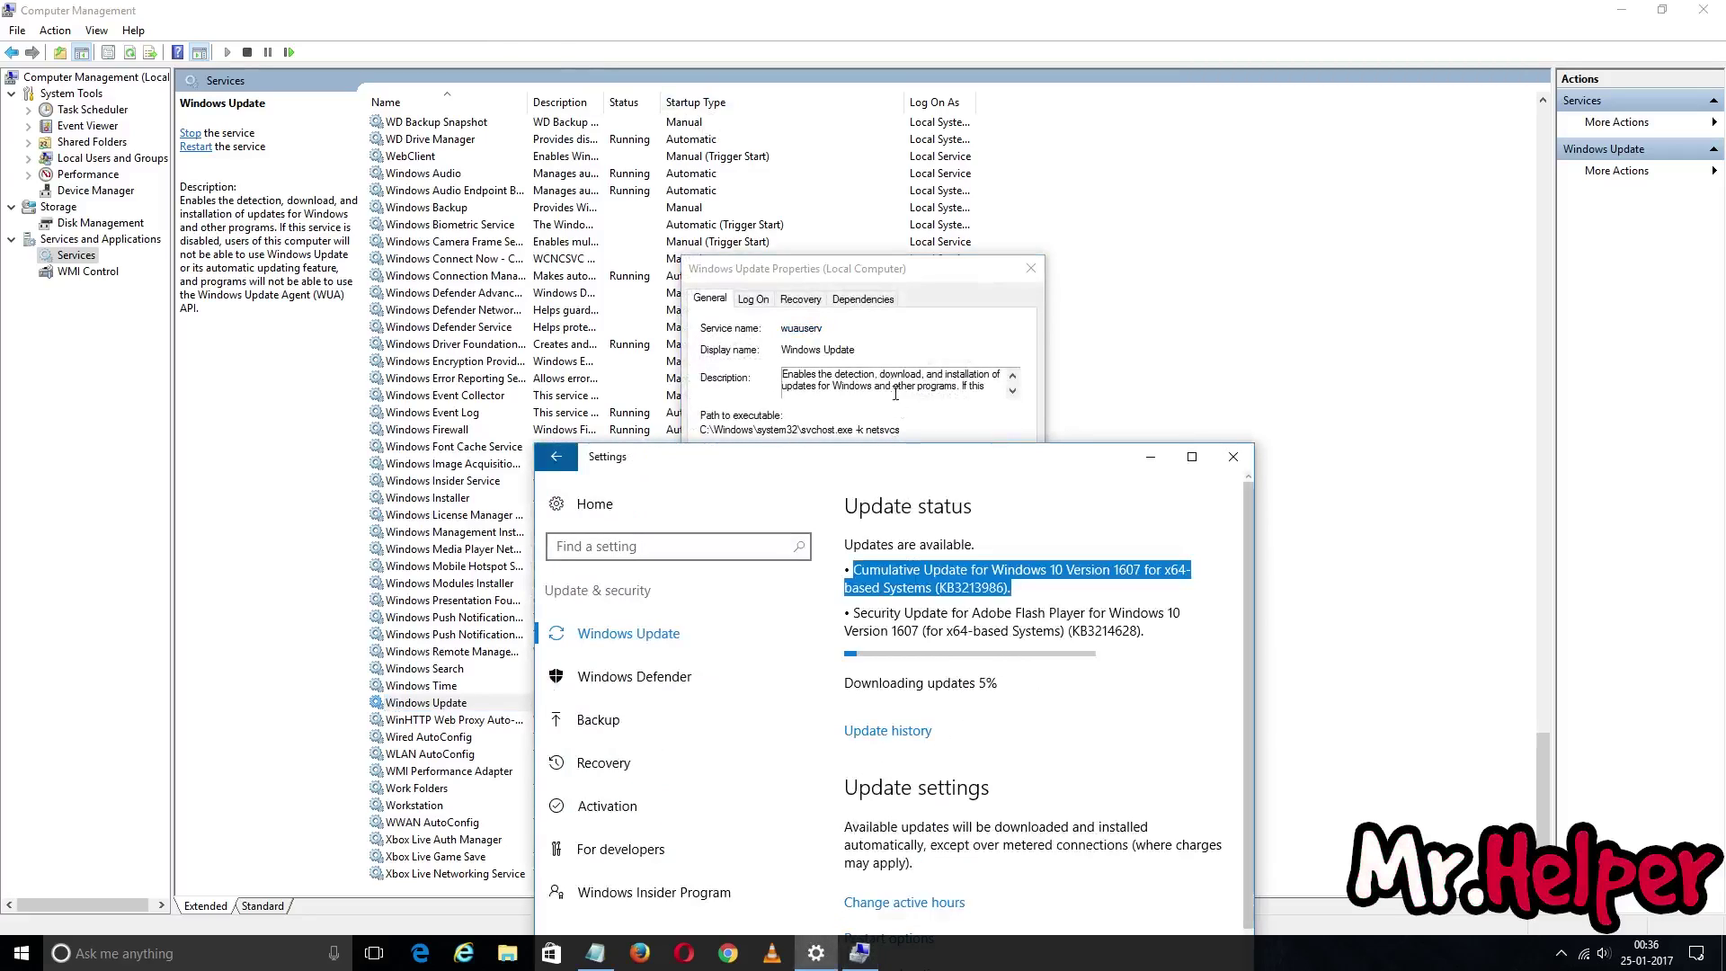
pyautogui.click(886, 327)
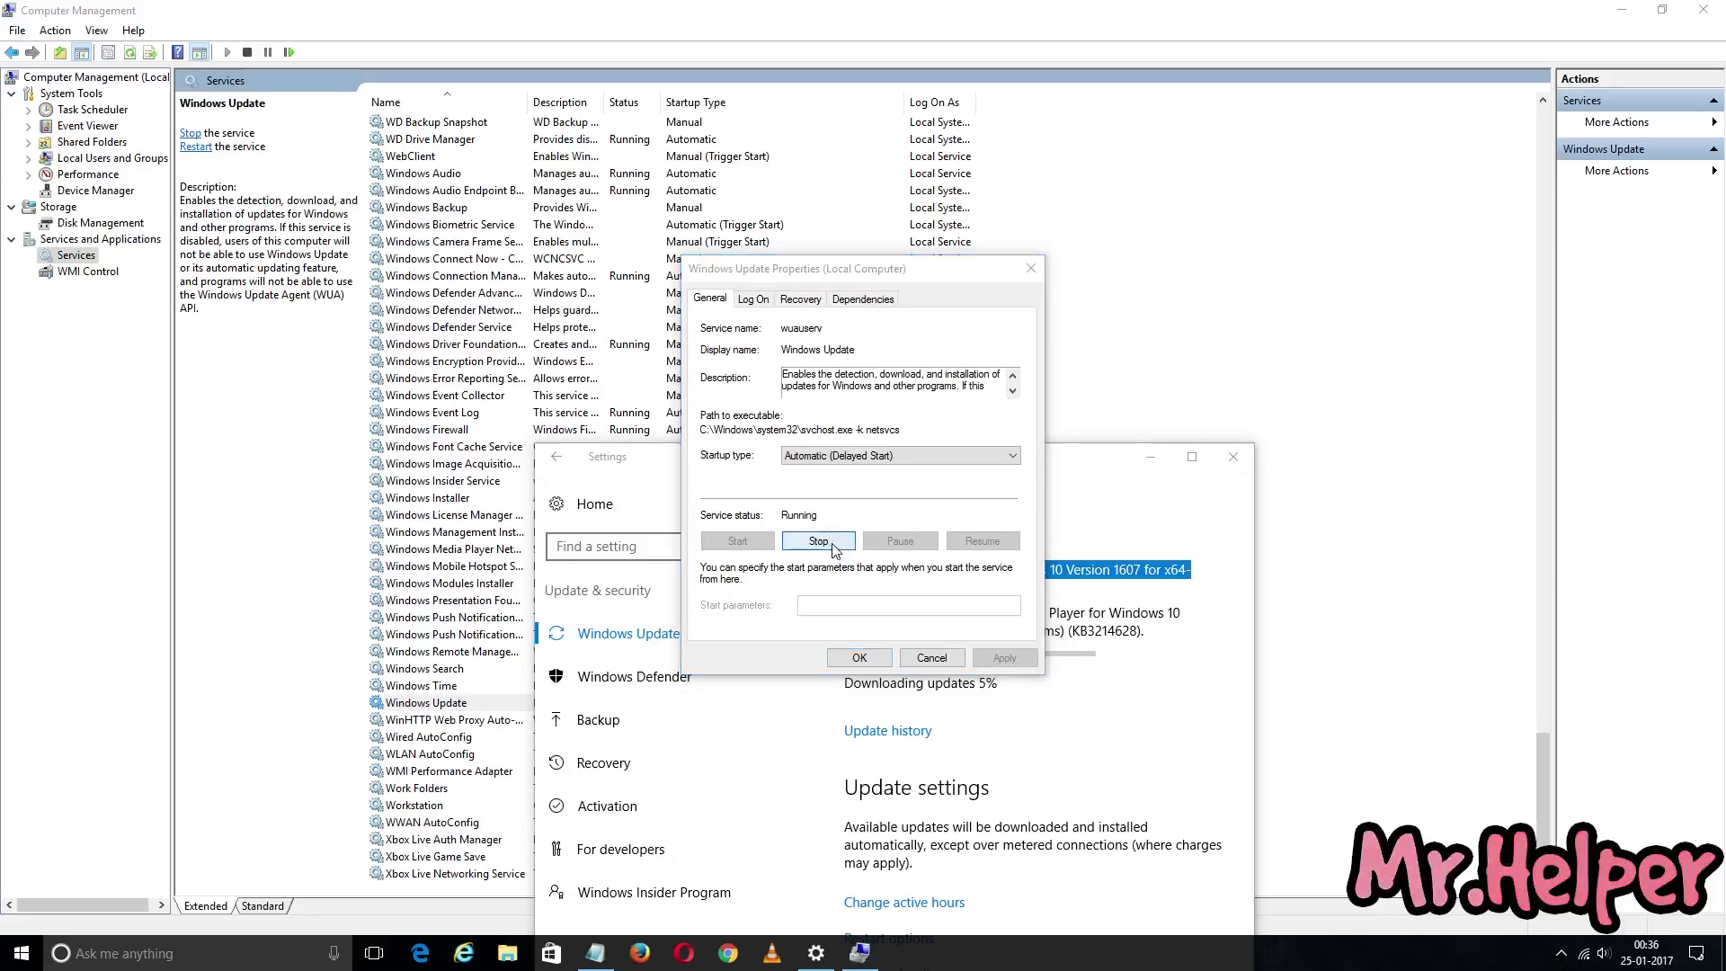
pyautogui.click(818, 541)
pyautogui.click(861, 456)
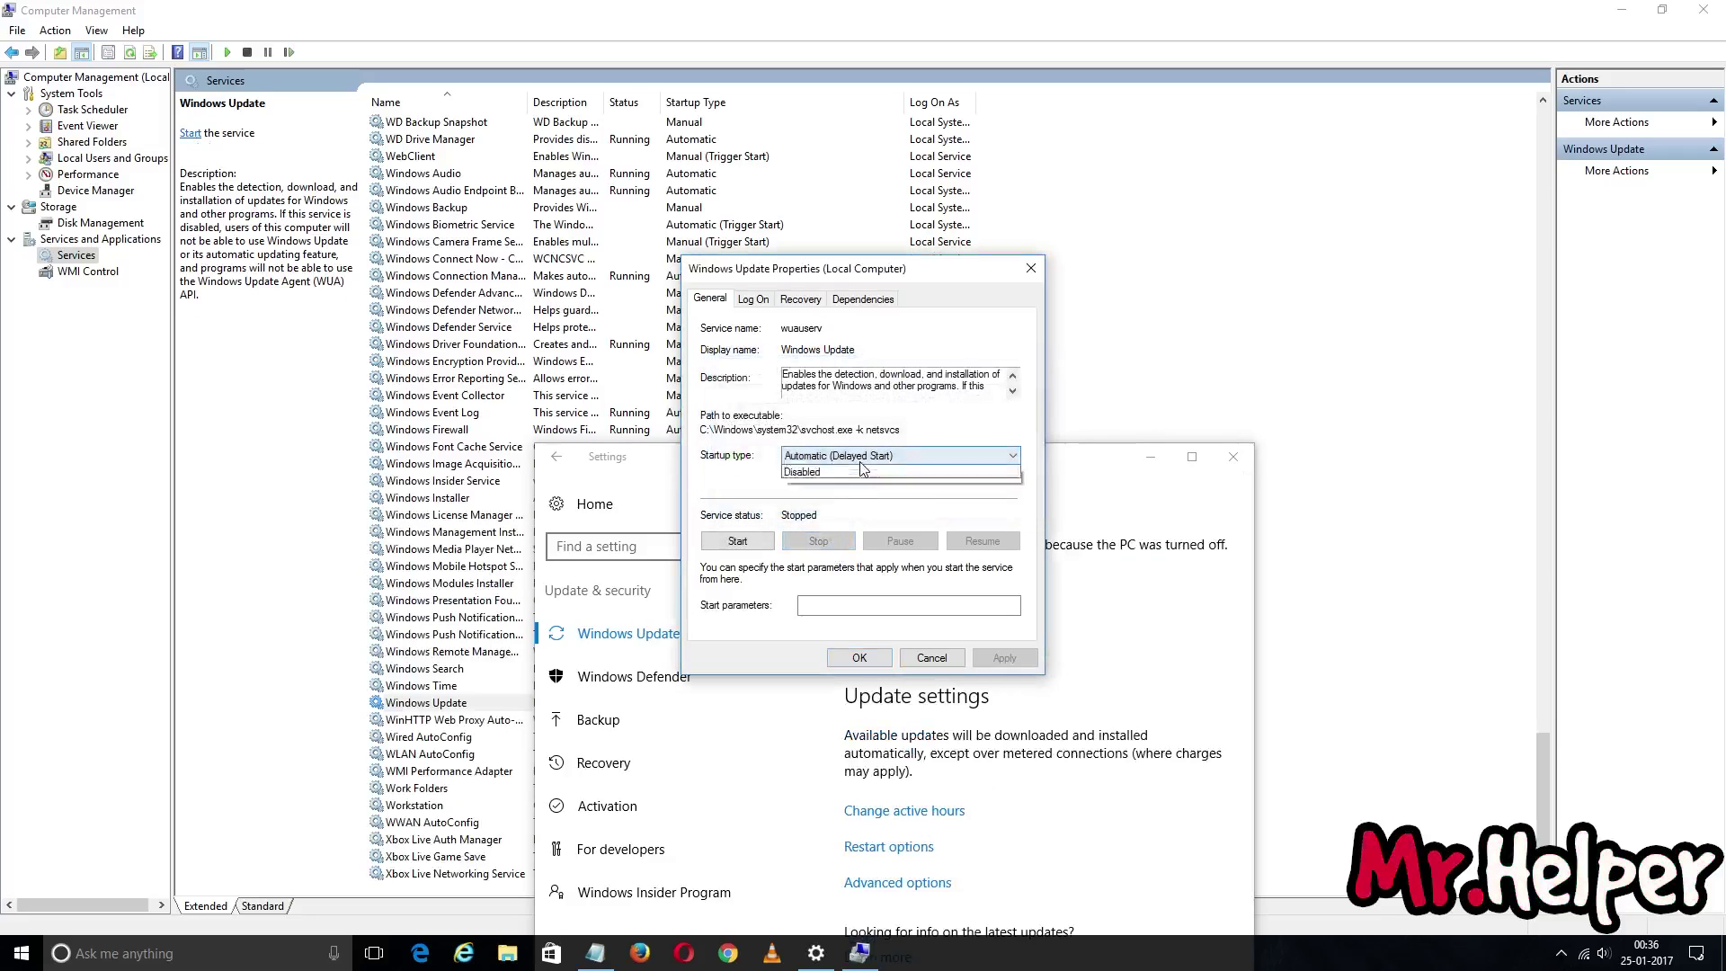
pyautogui.click(859, 505)
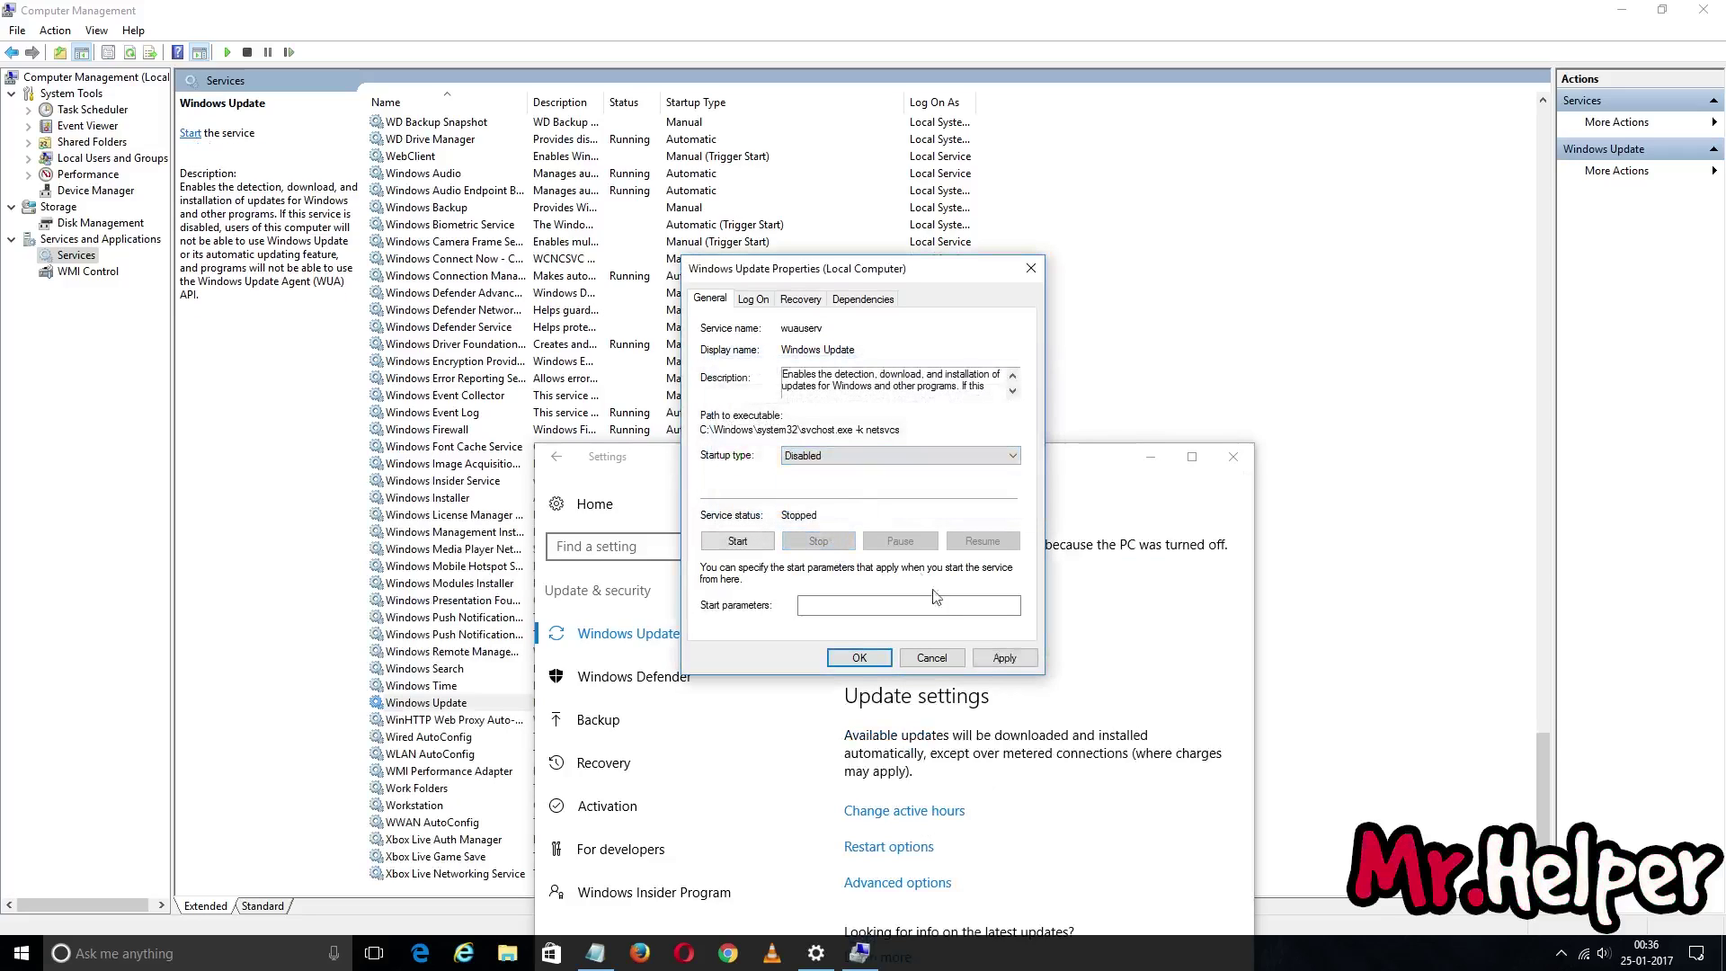
pyautogui.click(1000, 659)
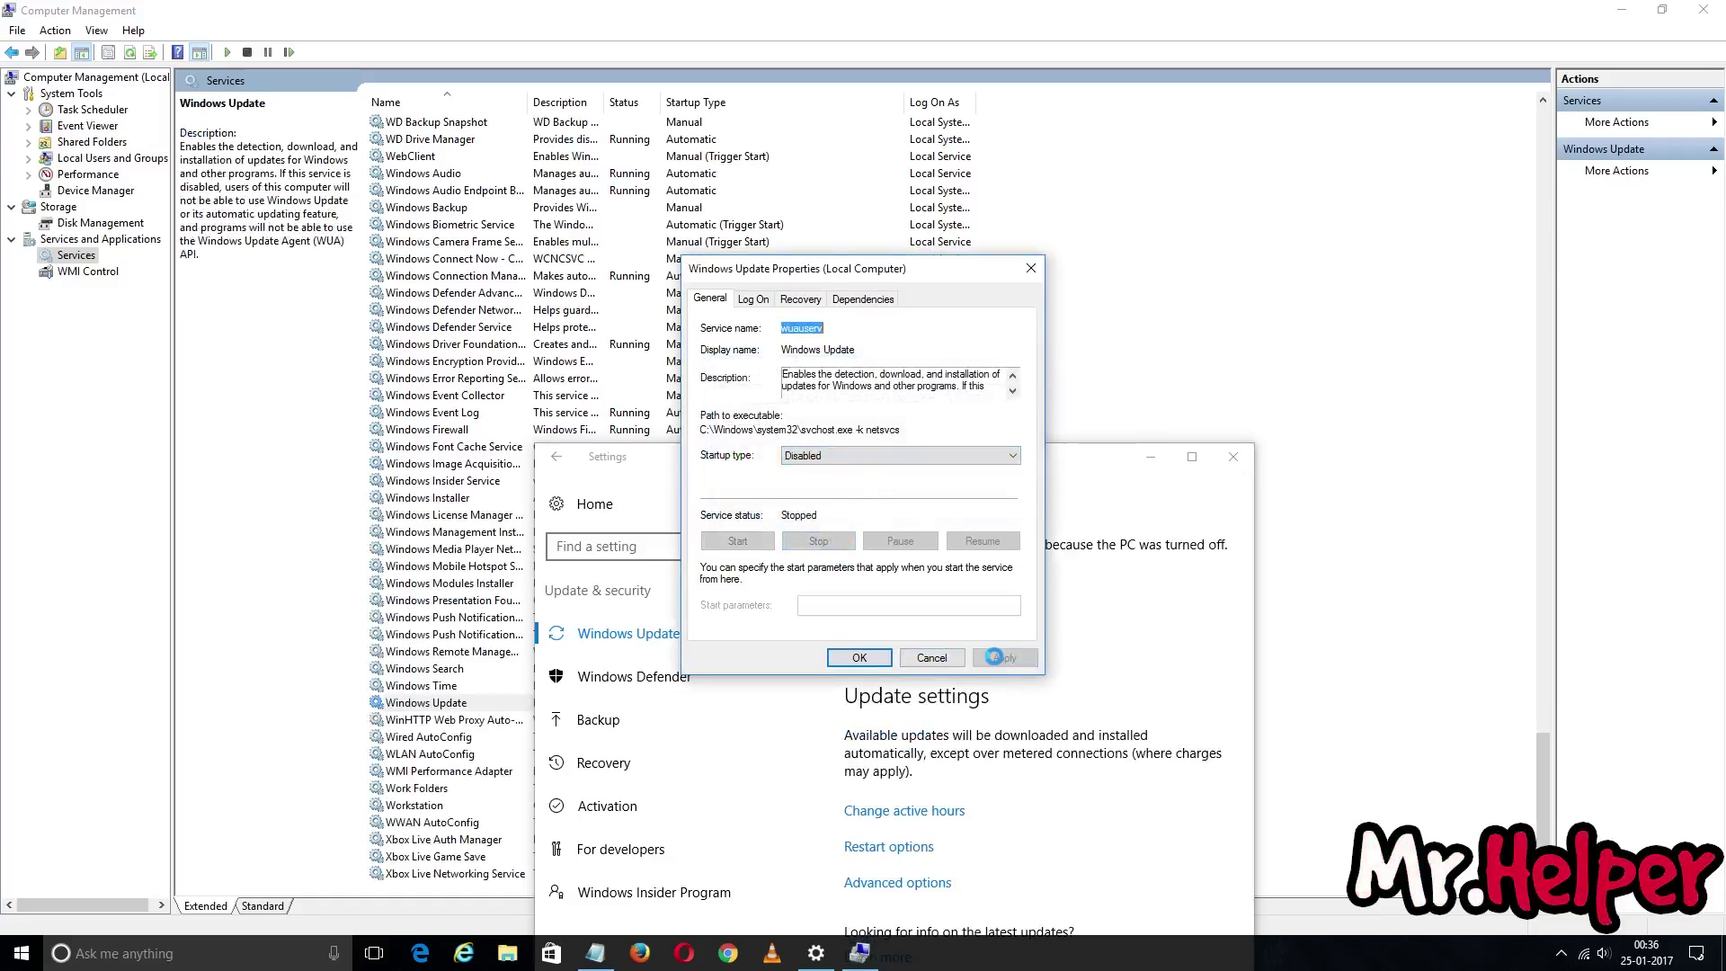
pyautogui.click(944, 661)
pyautogui.click(816, 953)
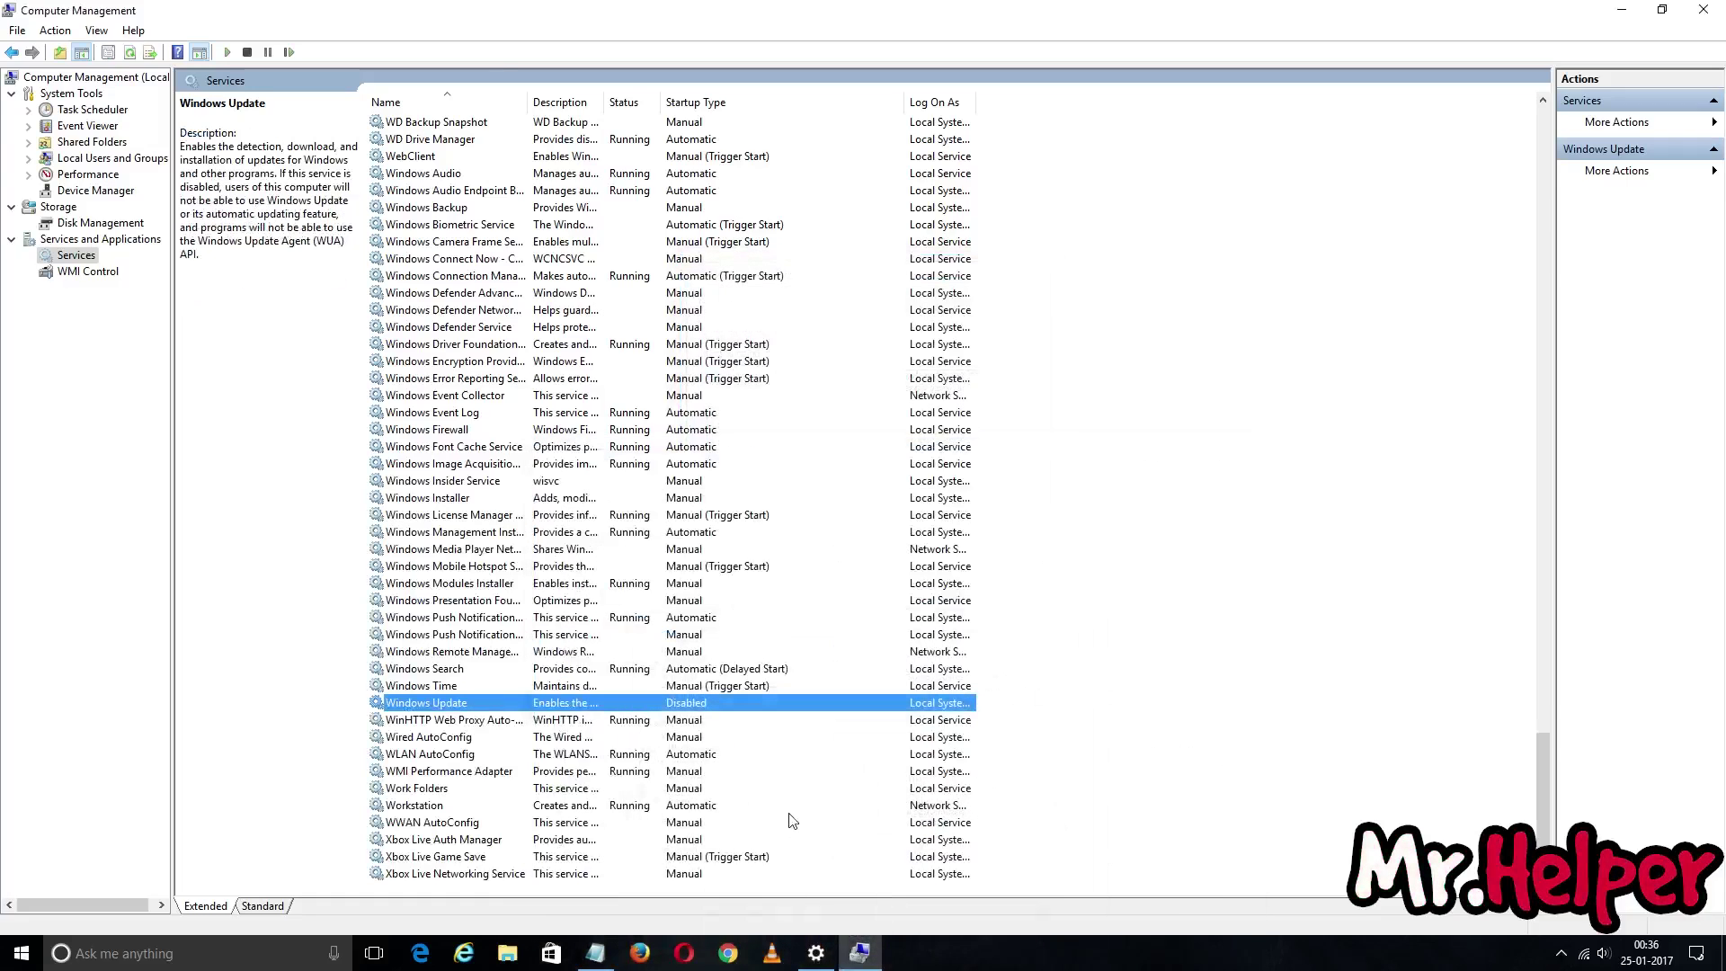
pyautogui.click(817, 953)
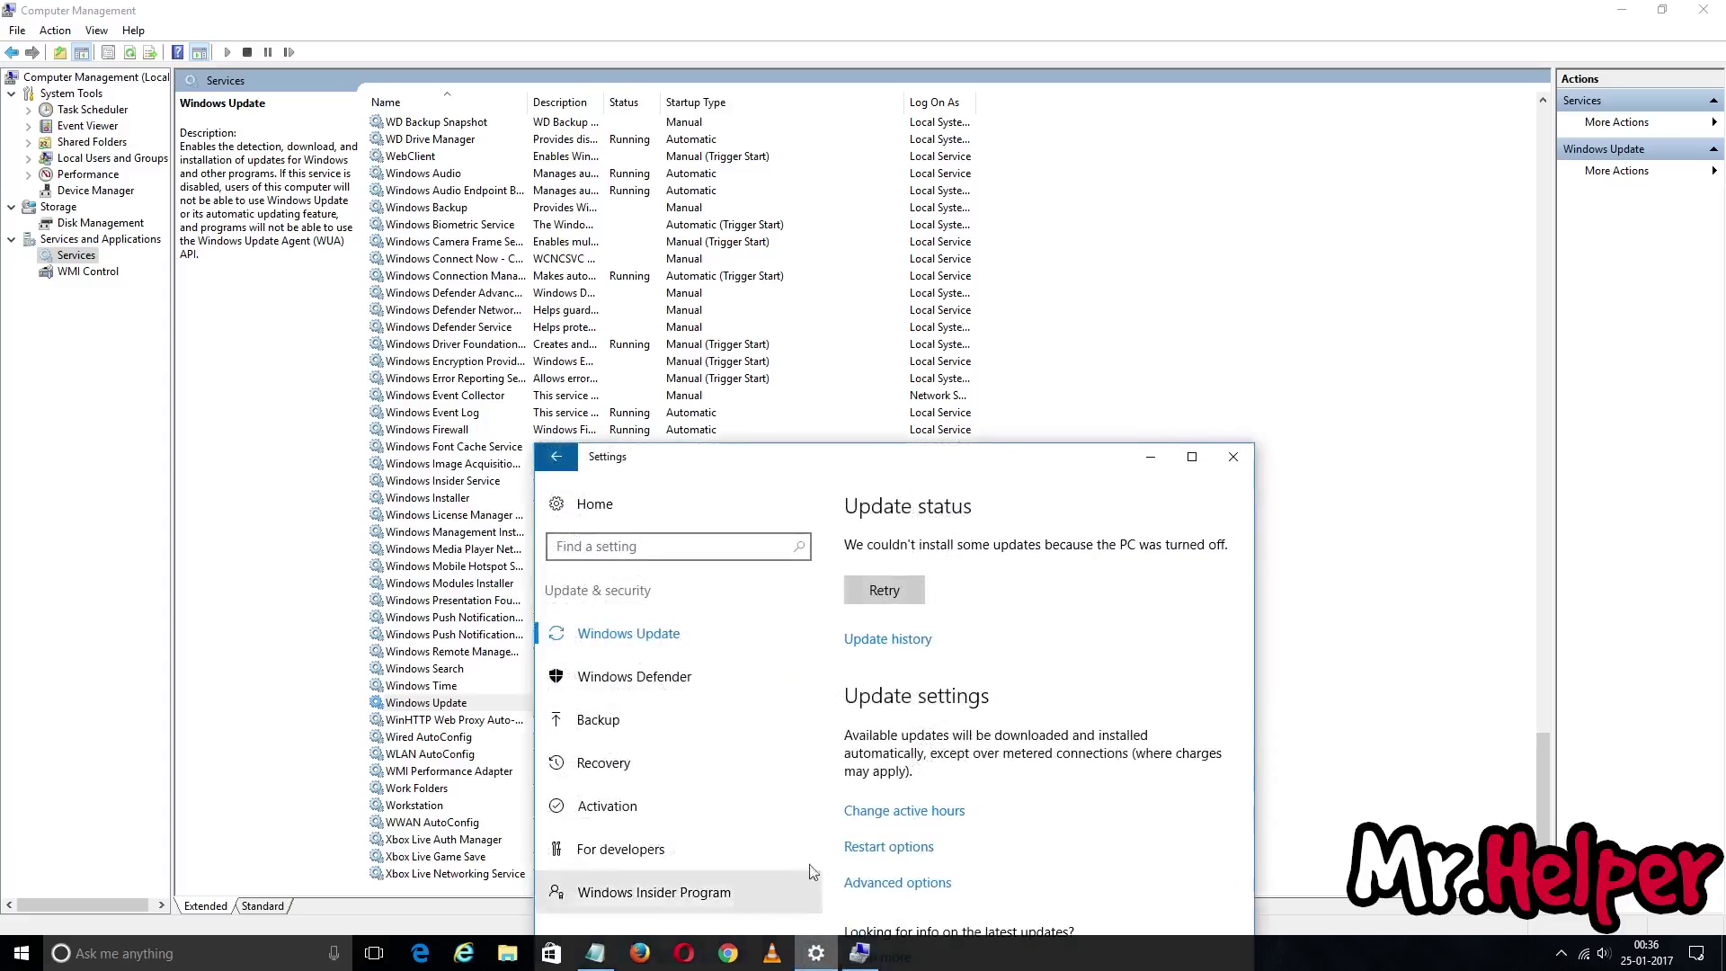
# Restore the maximized Settings window and close the Windows Update page
pyautogui.doubleClick(915, 473)
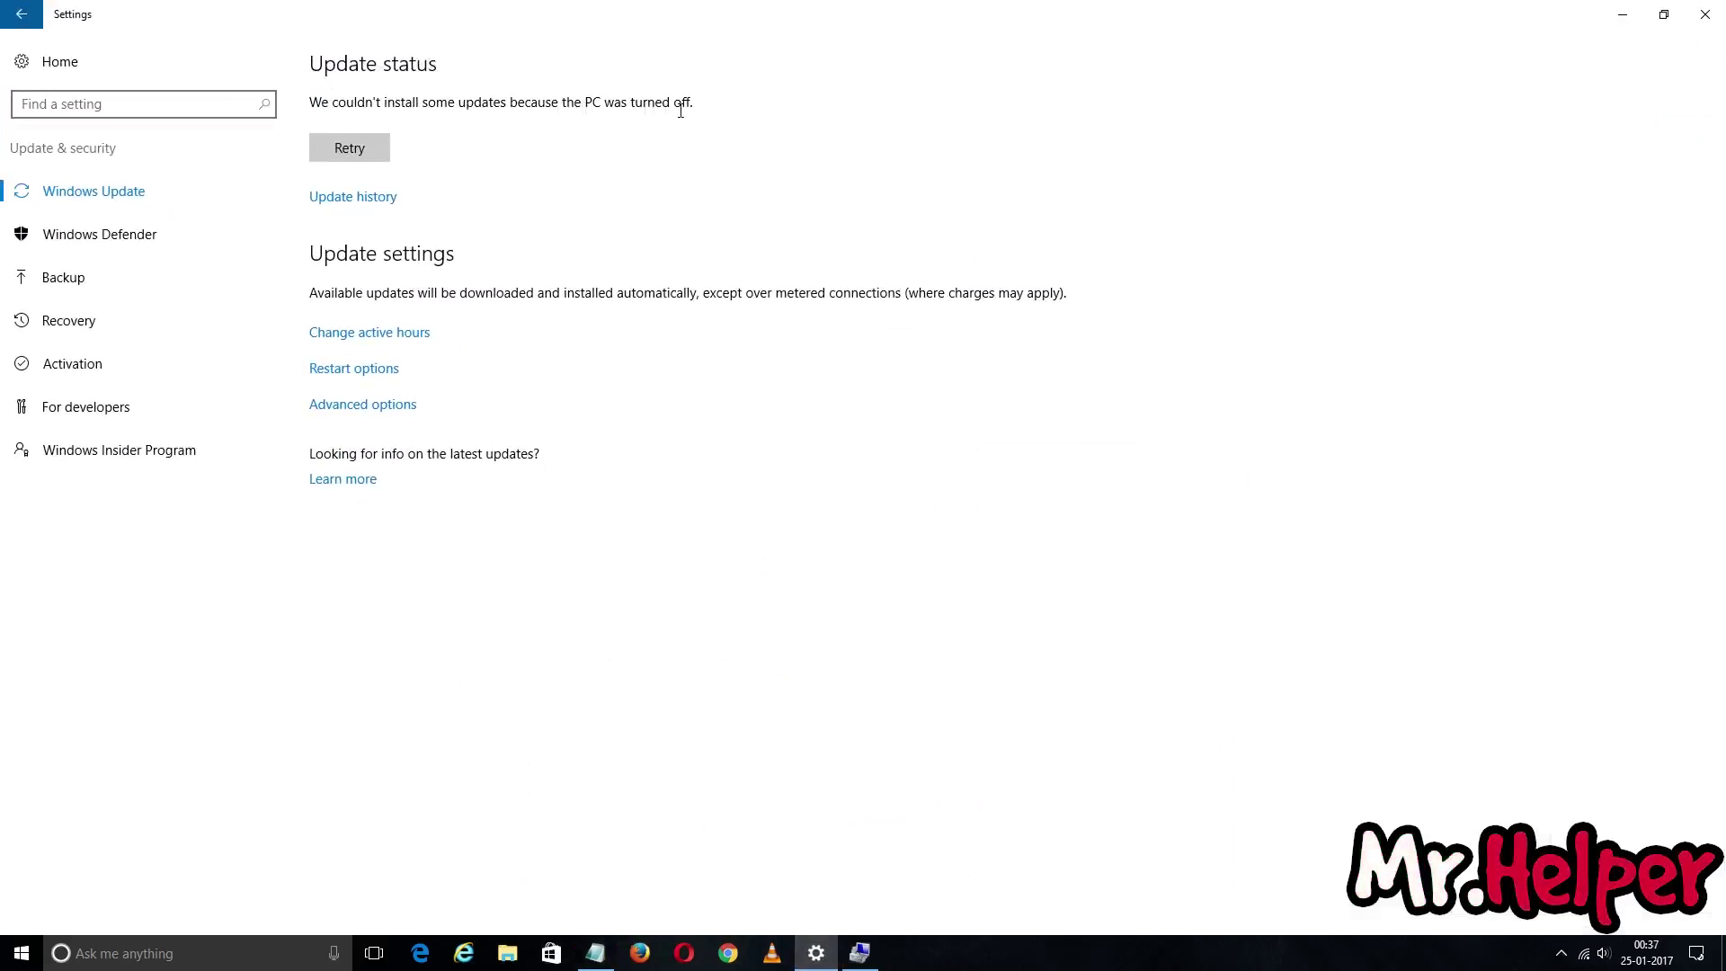
pyautogui.moveTo(744, 6); pyautogui.dragTo(1346, 317)
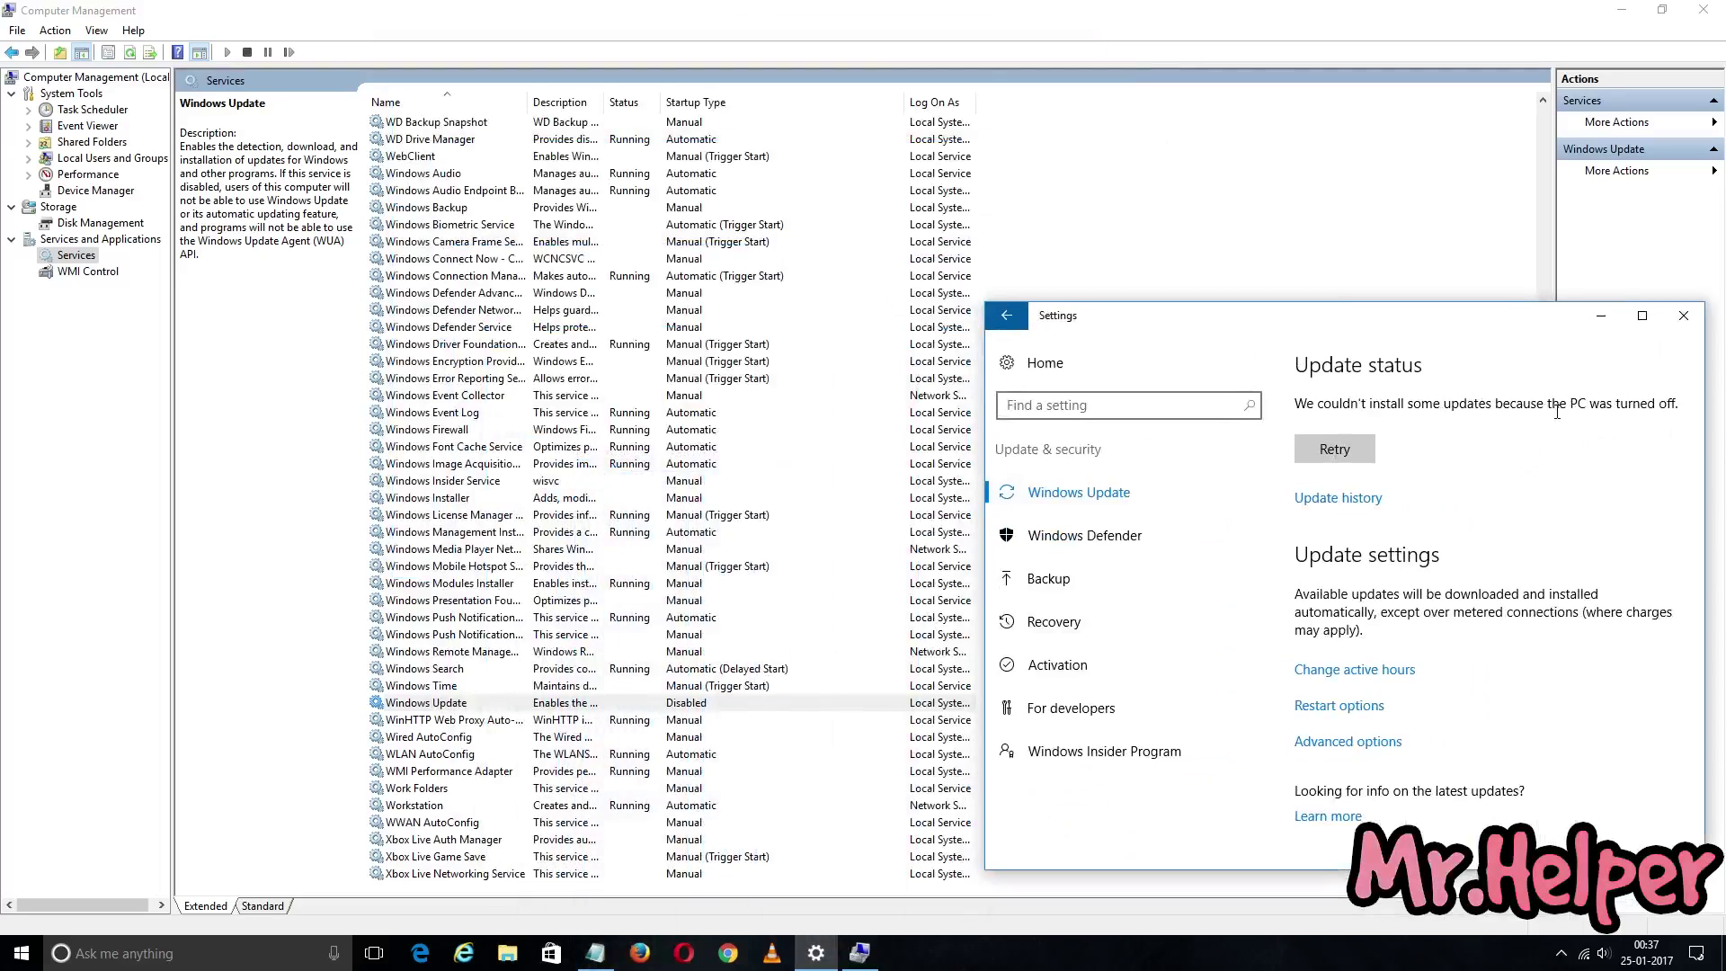
pyautogui.click(1684, 315)
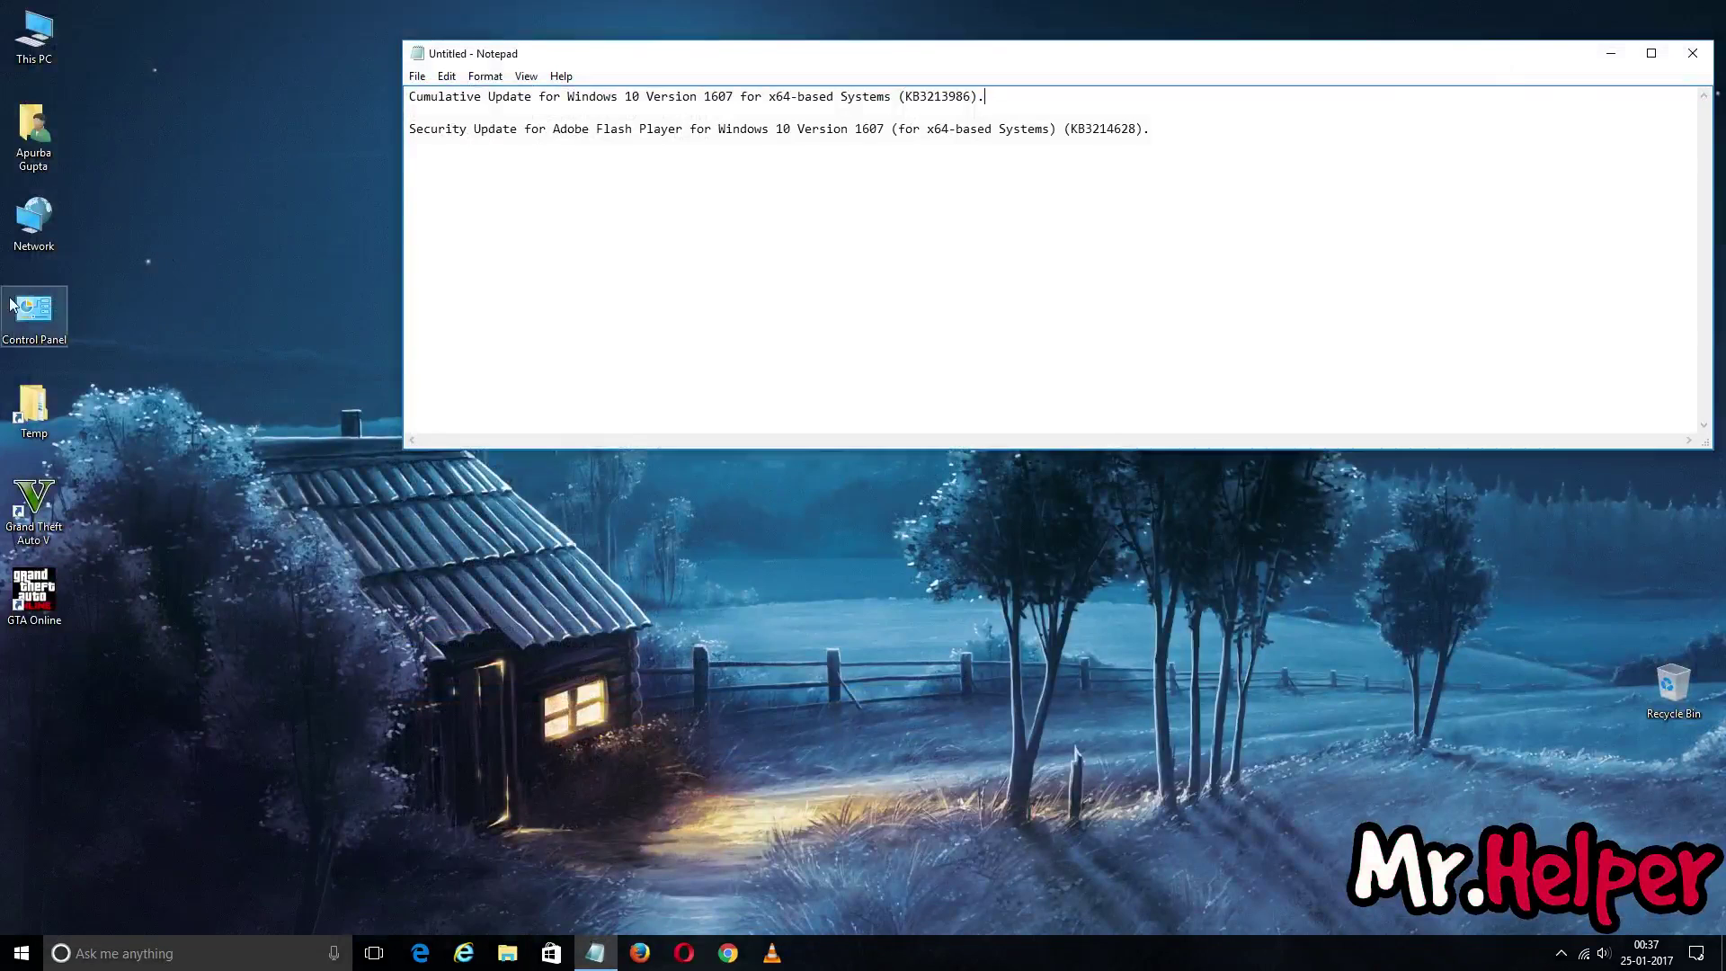
pyautogui.click(18, 324)
pyautogui.doubleClick(18, 323)
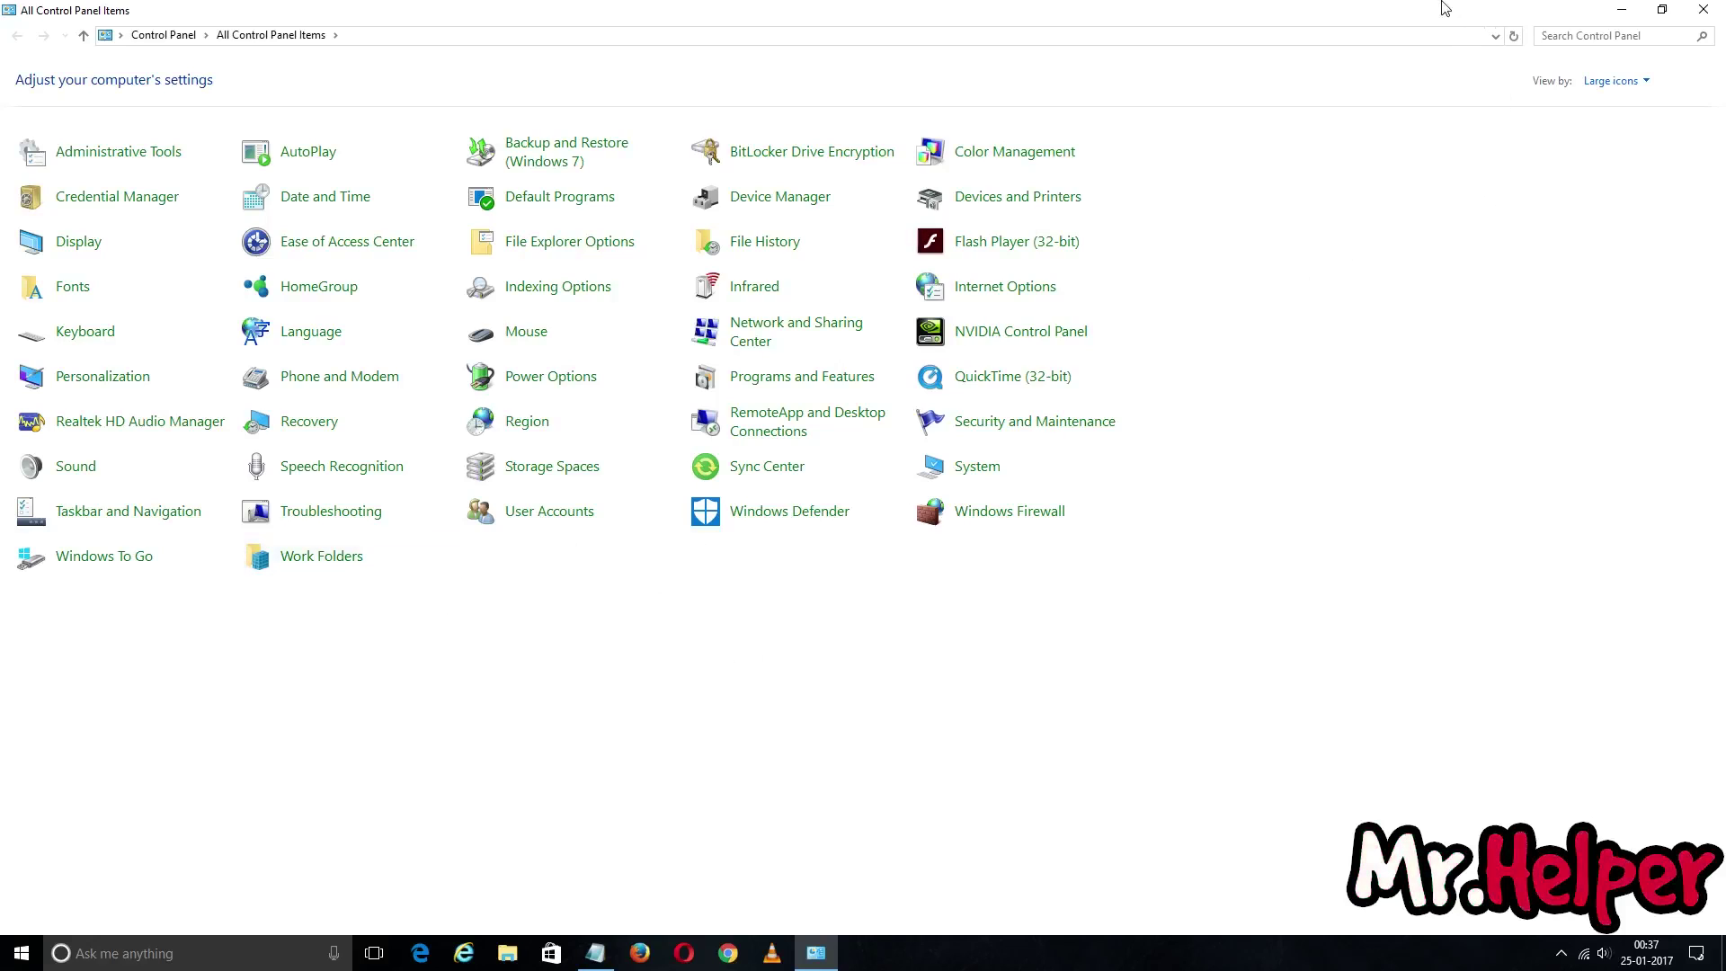
pyautogui.moveTo(1445, 9); pyautogui.dragTo(743, 468)
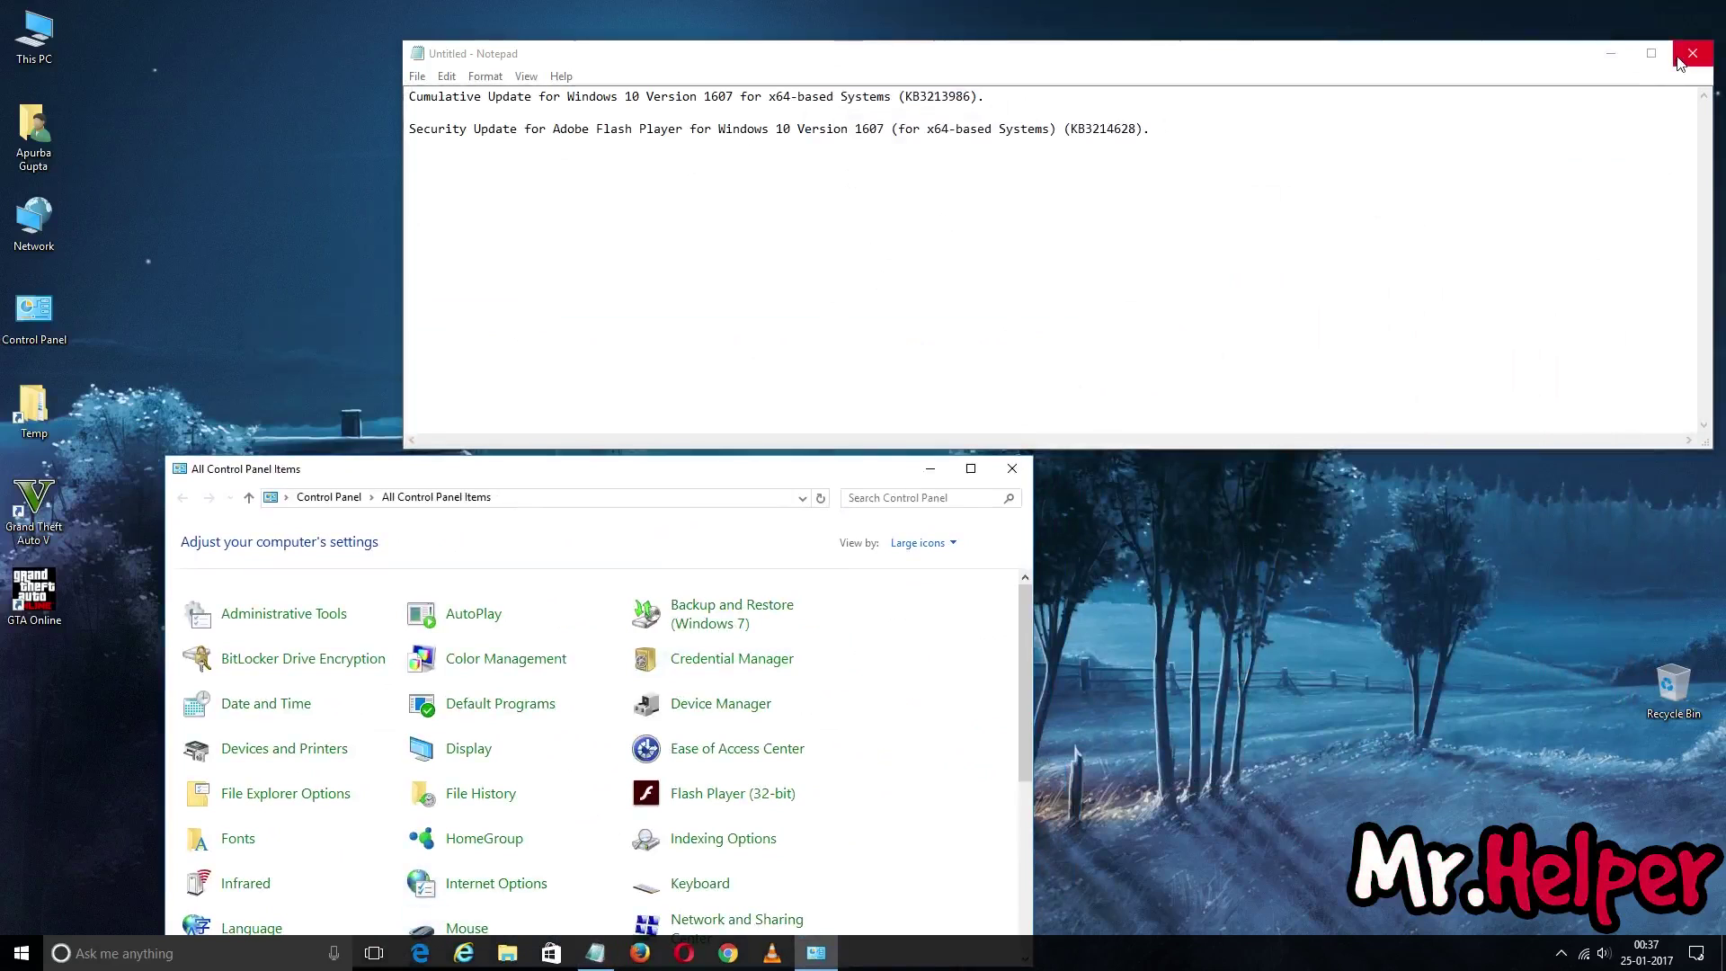
pyautogui.click(1012, 468)
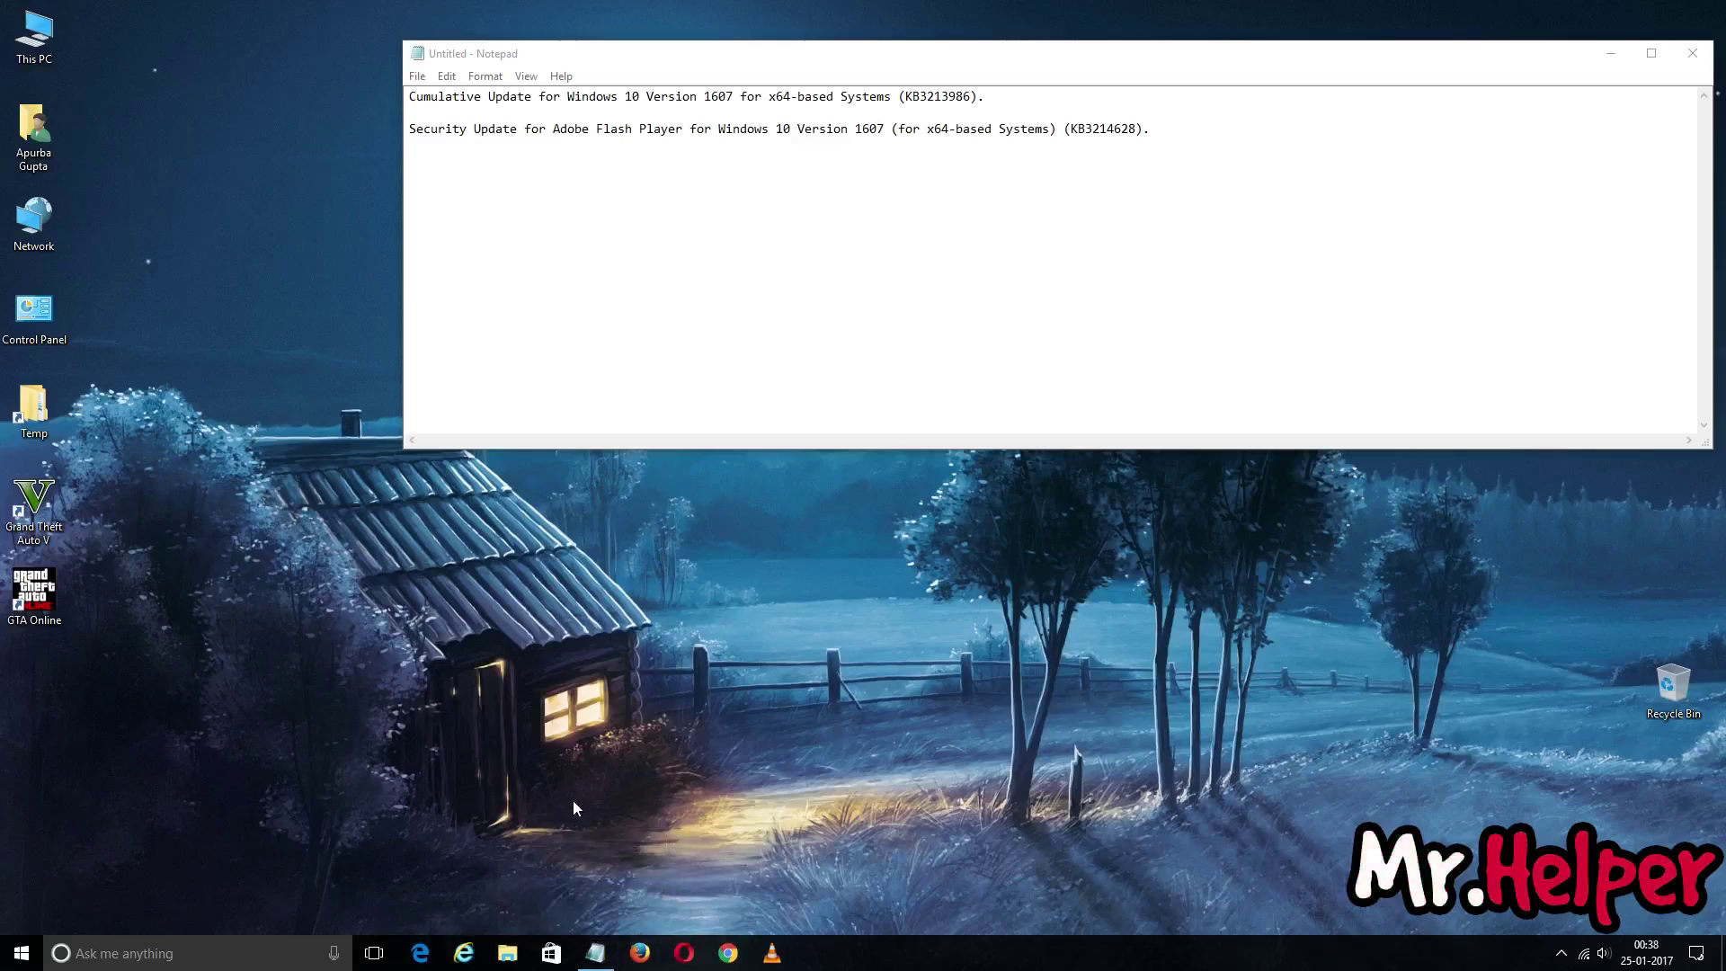
# Launch Internet Explorer maximized, load the Microsoft Update Catalog favorite, and bring Notepad forward
pyautogui.click(464, 955)
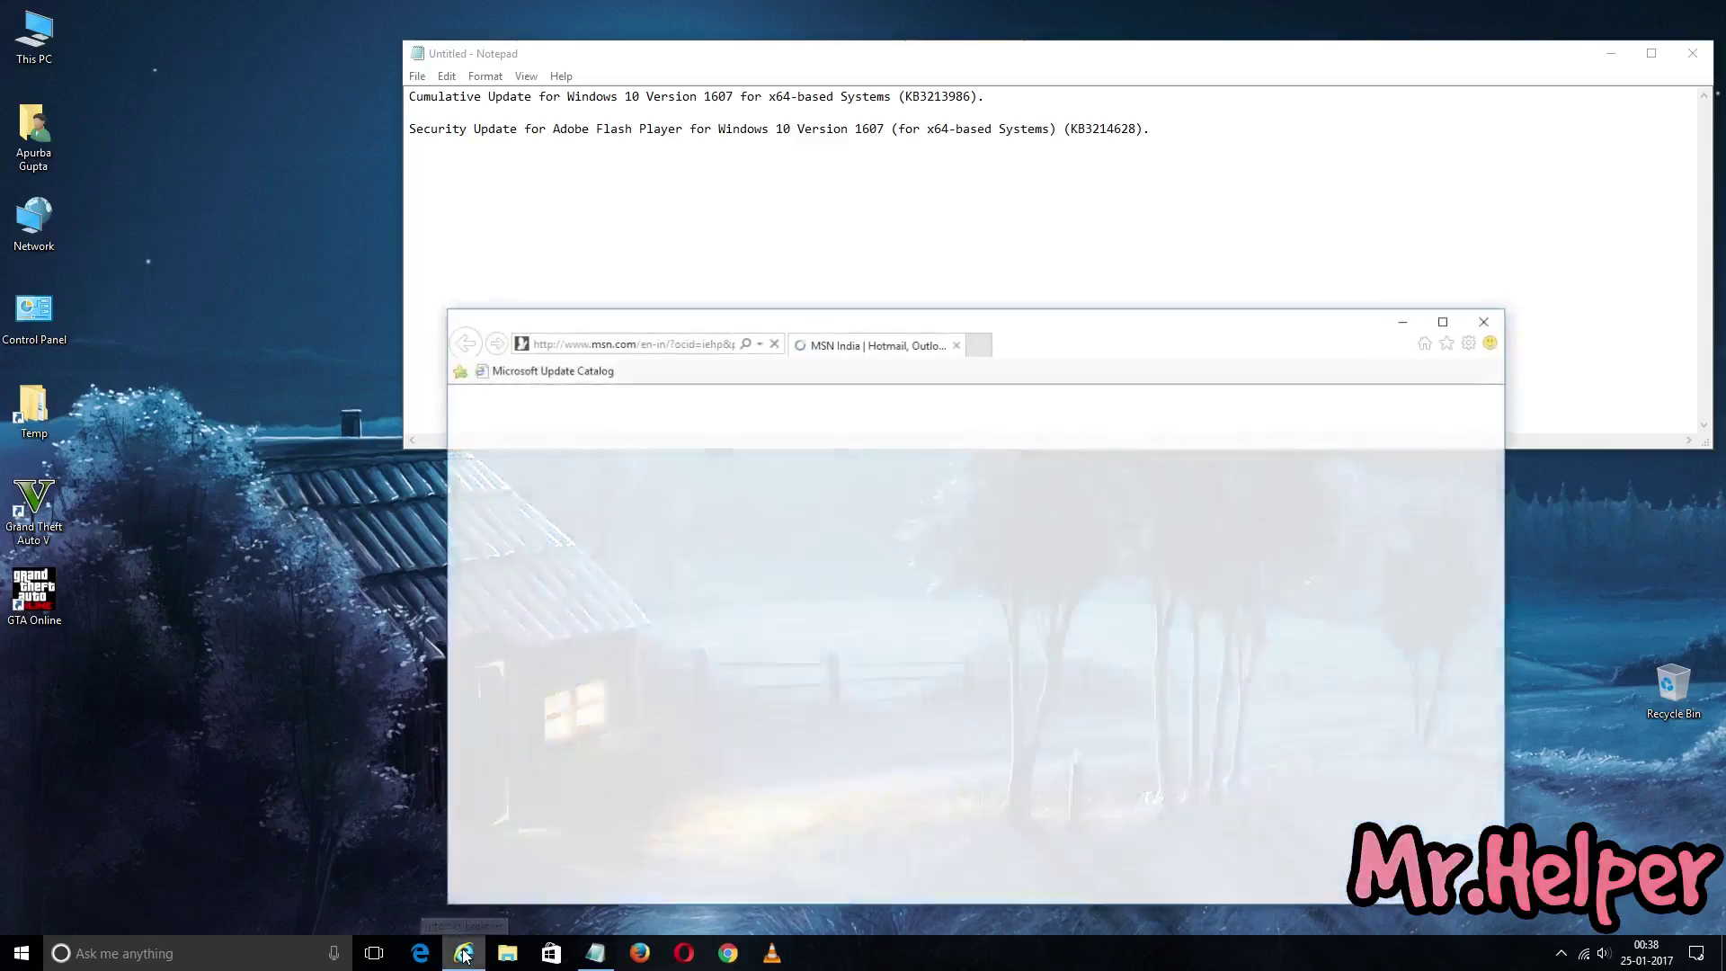
pyautogui.click(1441, 323)
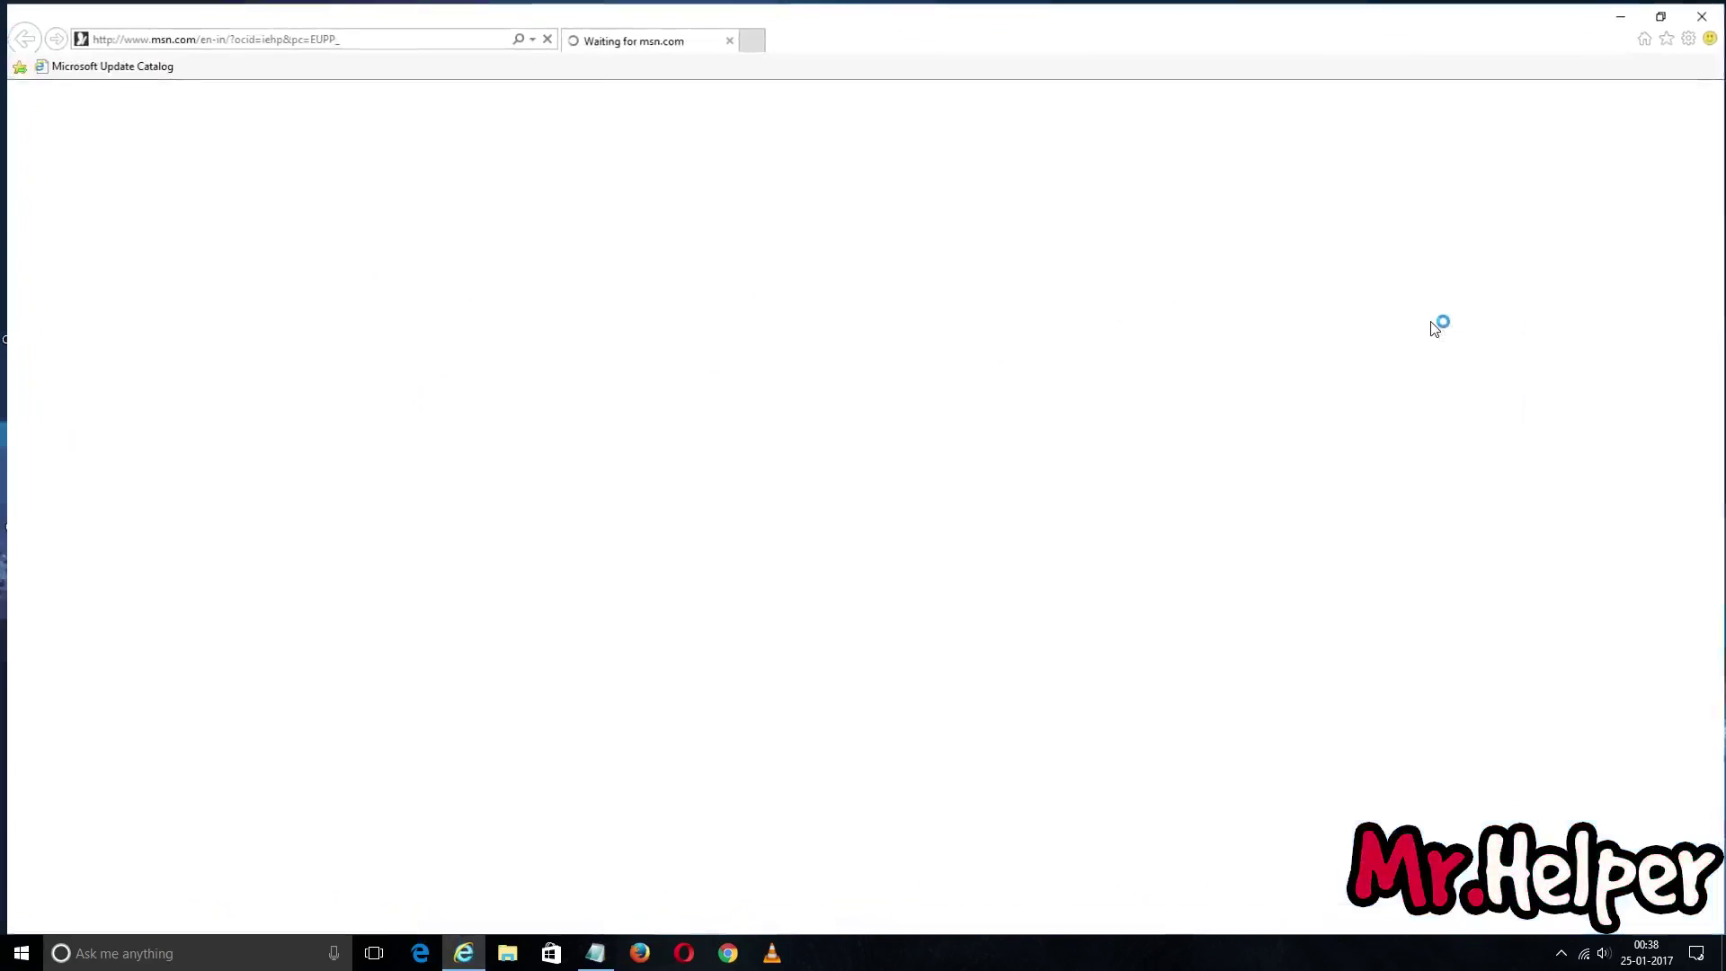
pyautogui.click(86, 65)
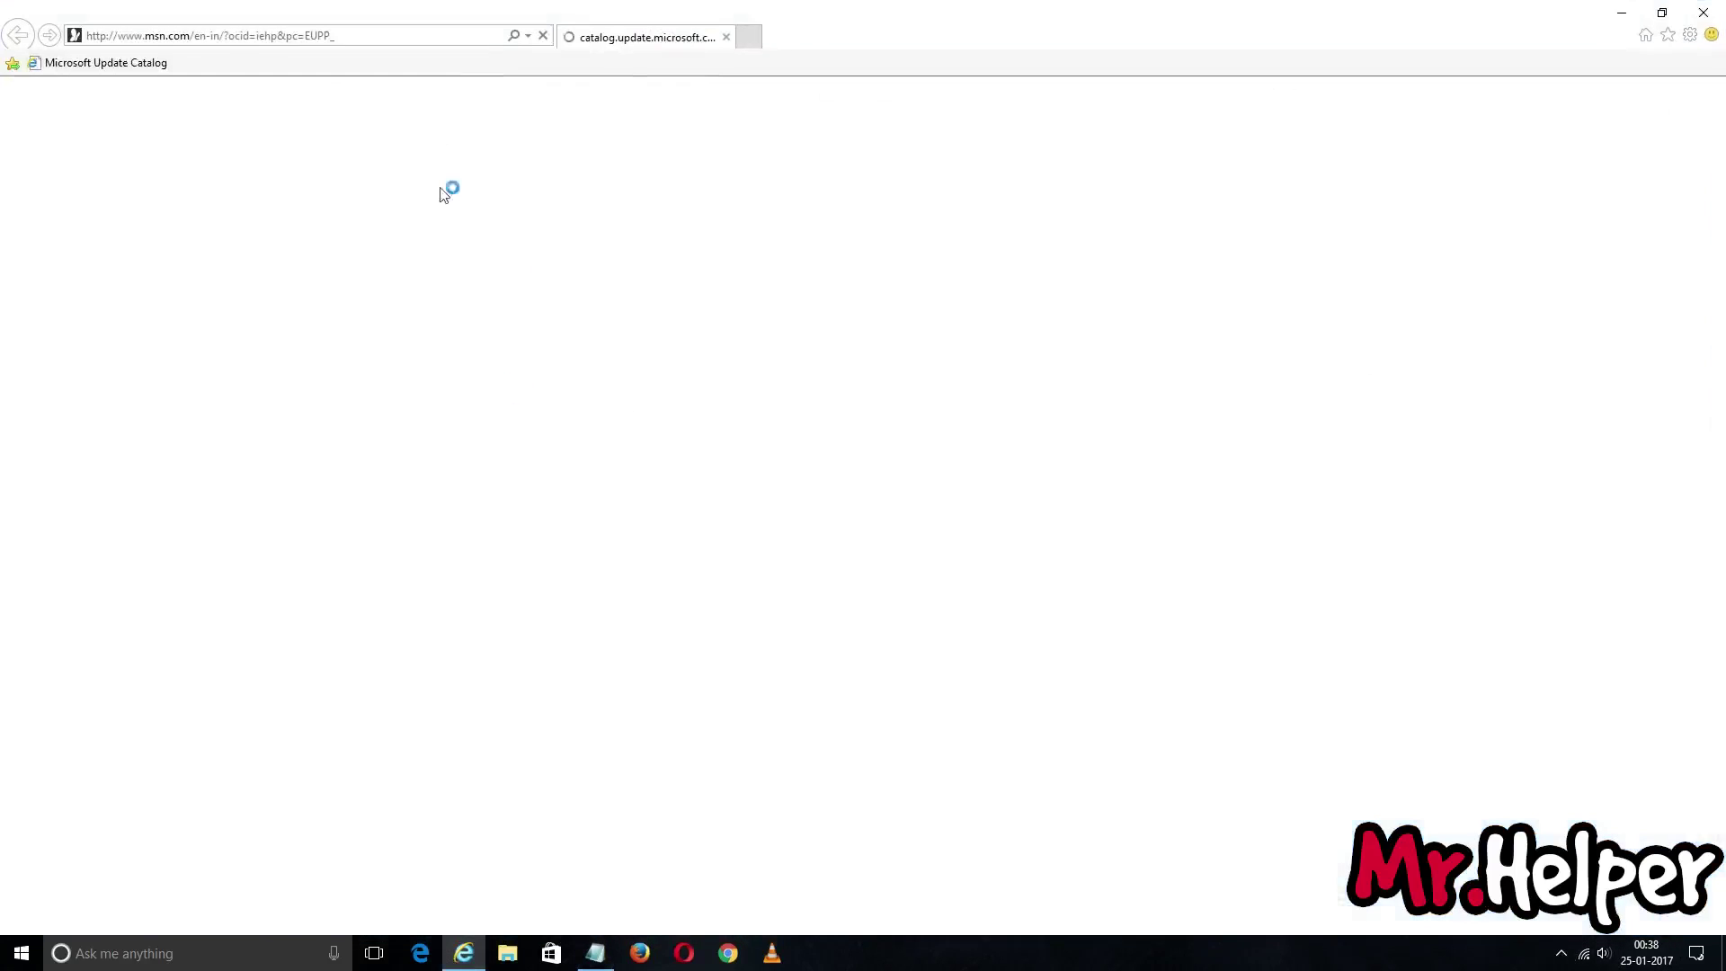
pyautogui.middleClick(135, 63)
pyautogui.click(725, 37)
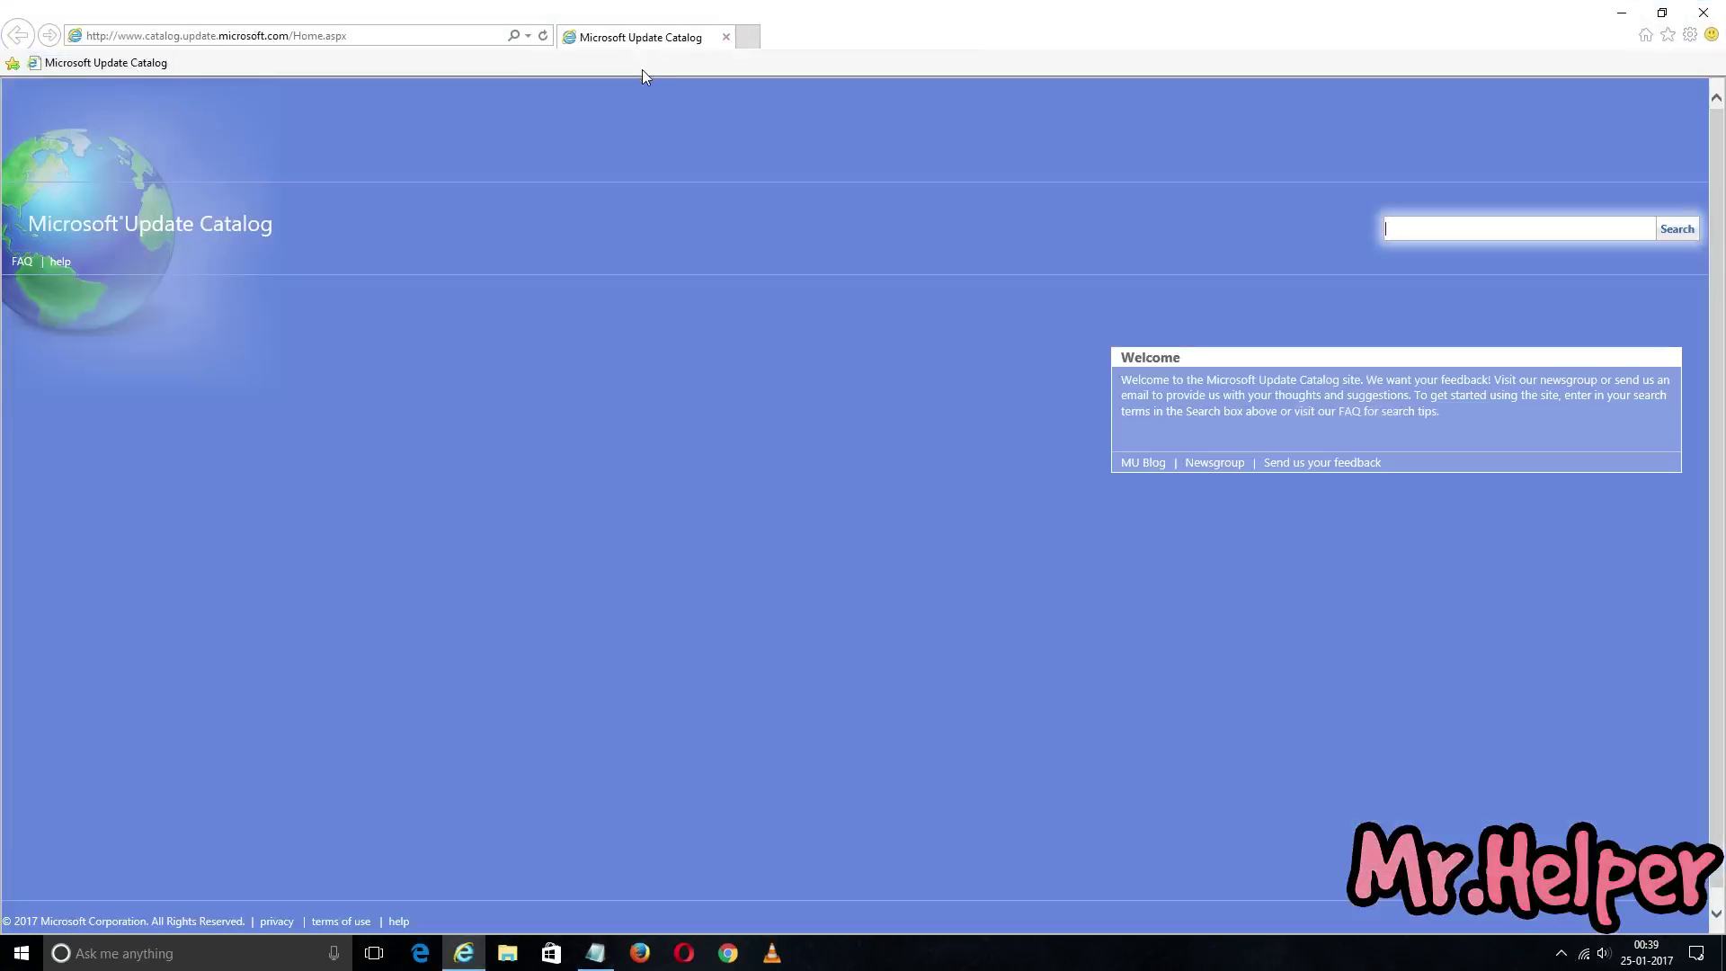
pyautogui.click(596, 953)
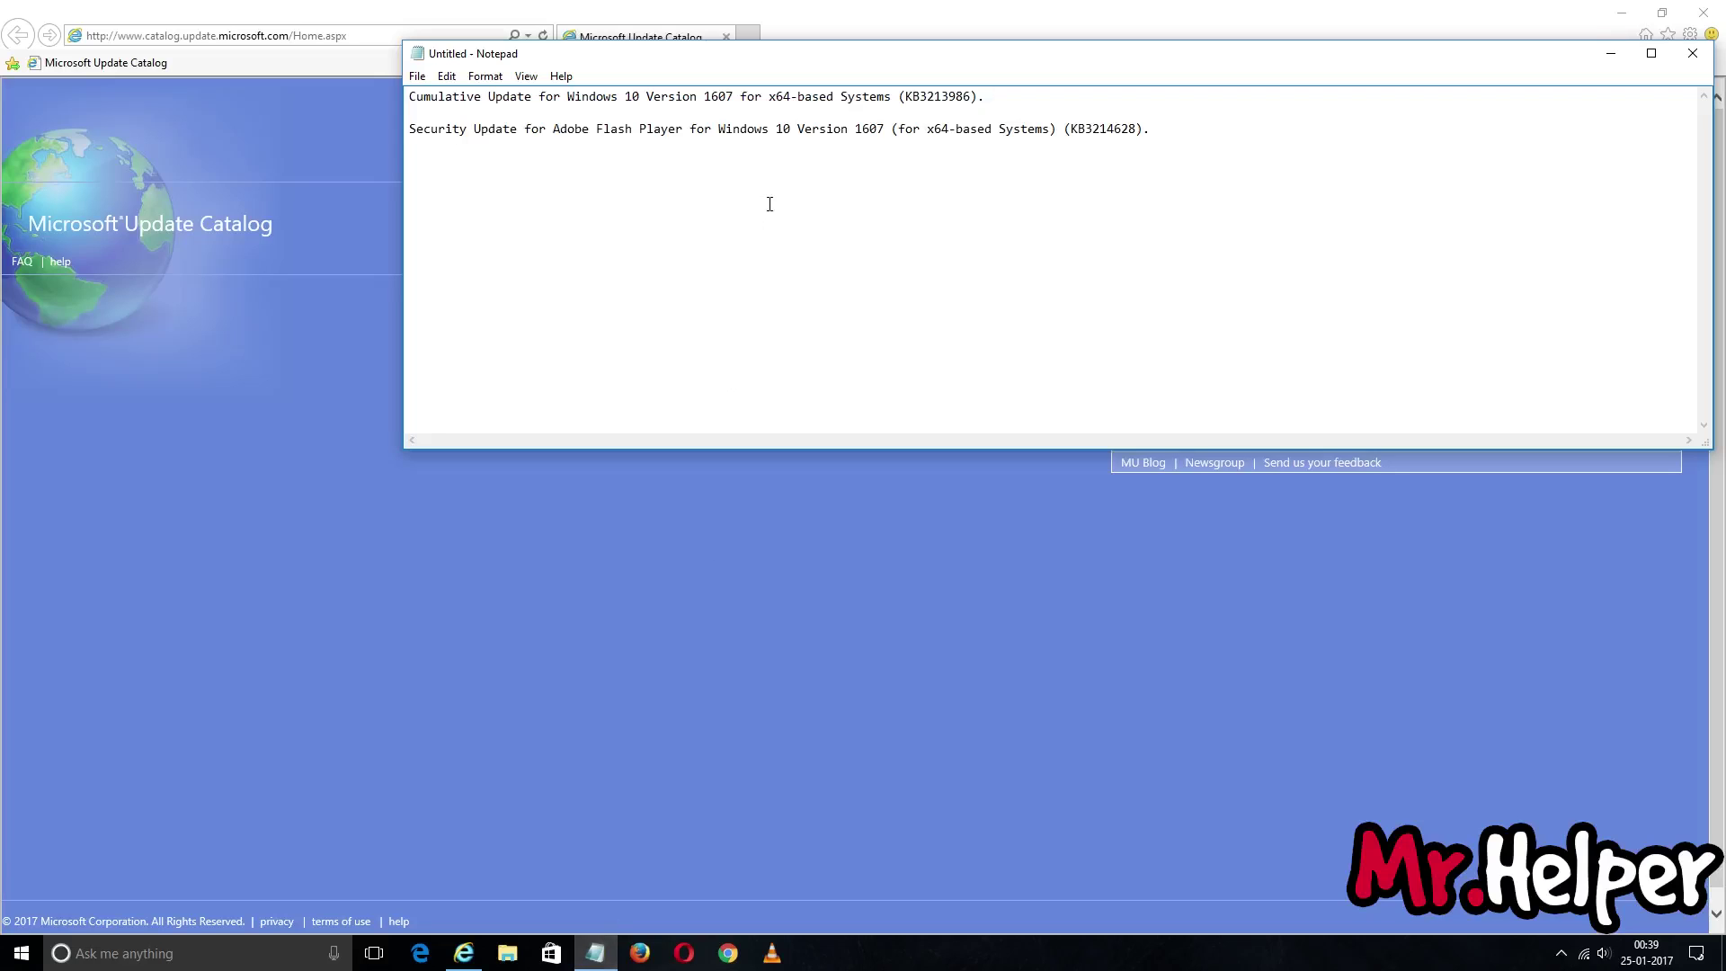
# Move Notepad aside, then select and copy KB3214628 from its second line
pyautogui.moveTo(940, 57); pyautogui.dragTo(710, 385)
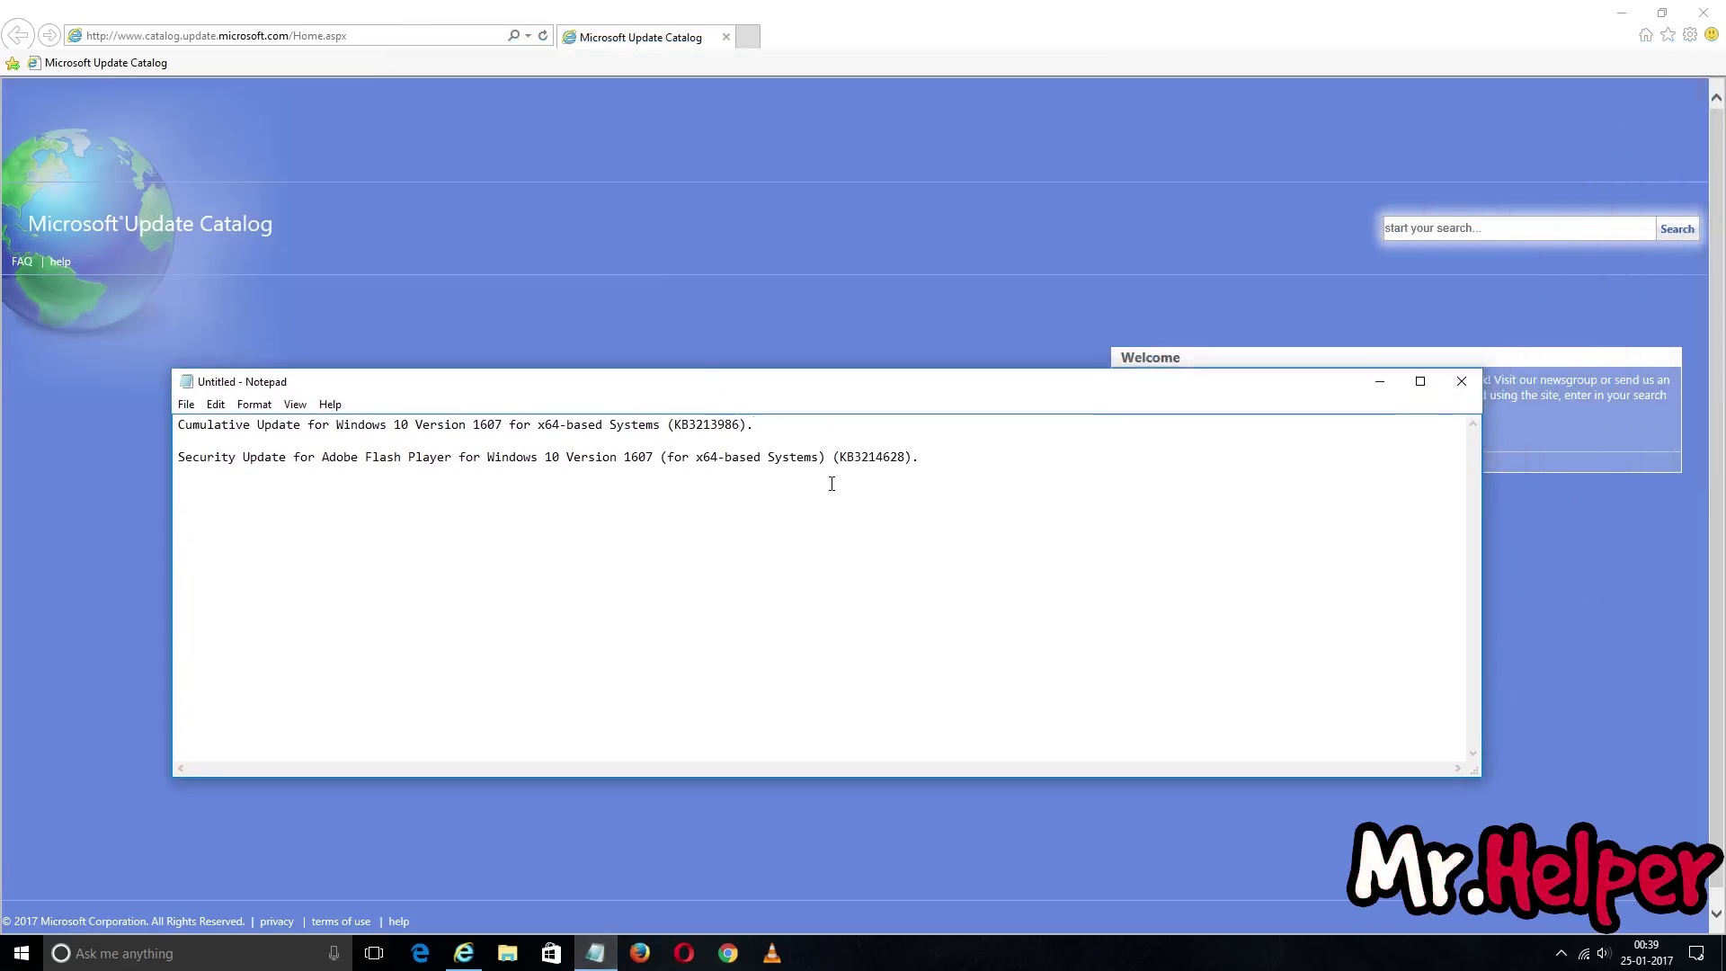
pyautogui.moveTo(840, 457); pyautogui.dragTo(850, 457)
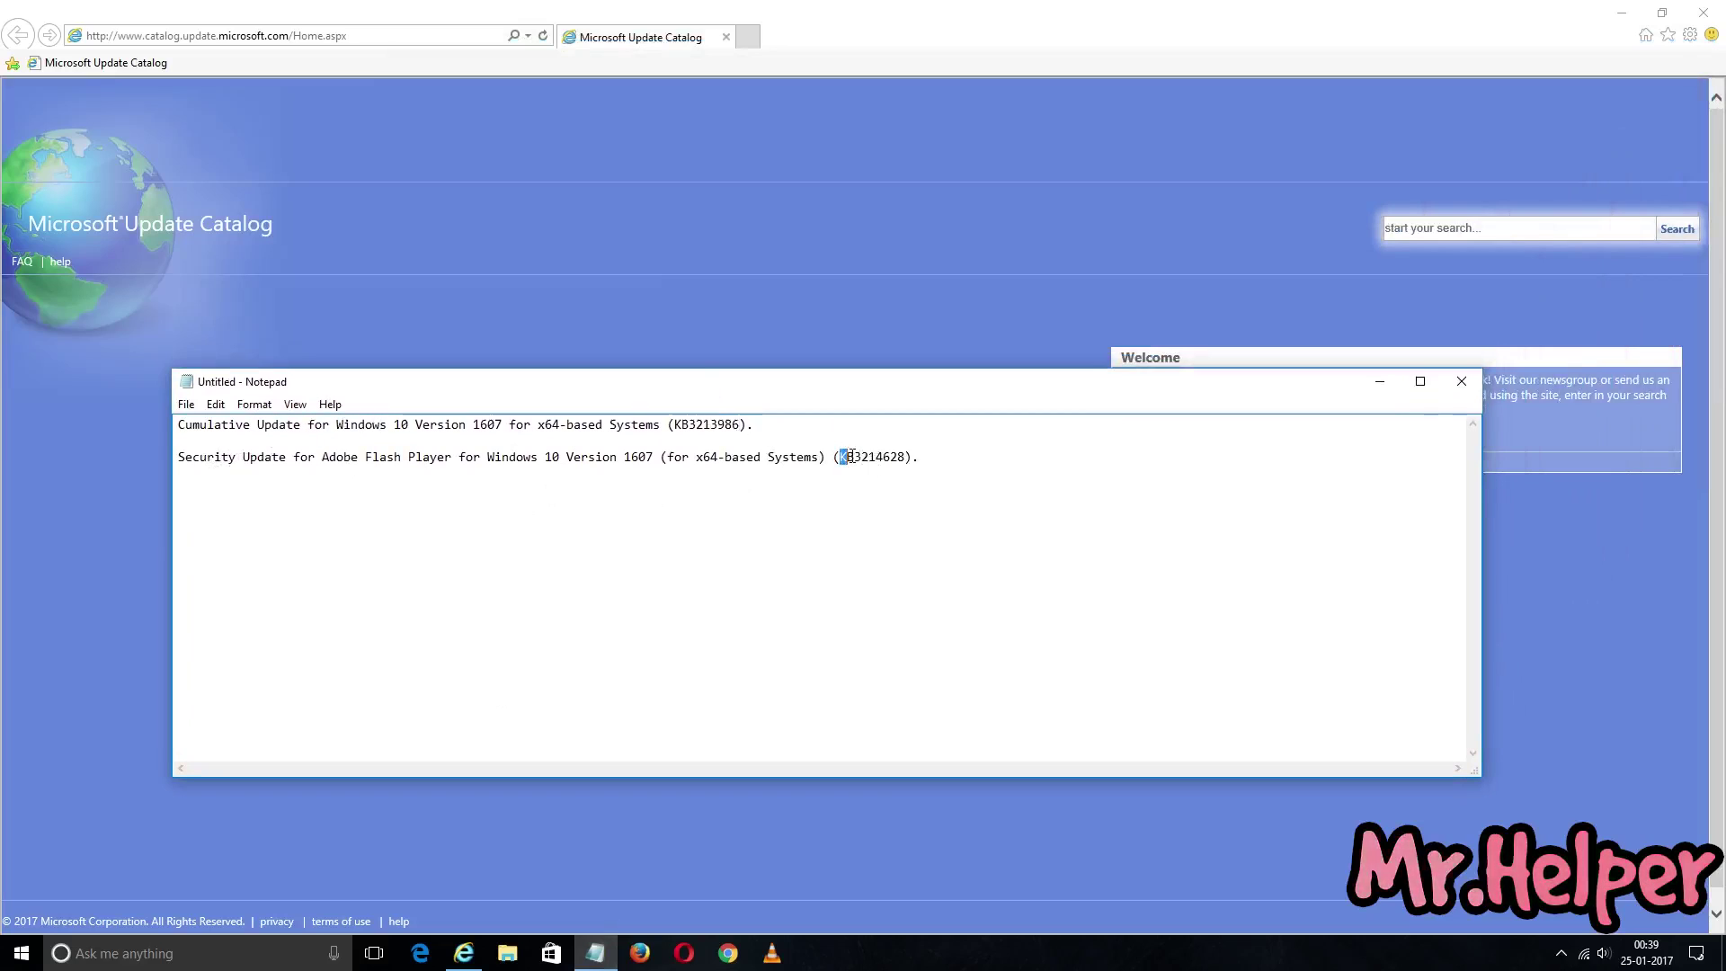
pyautogui.click(845, 457)
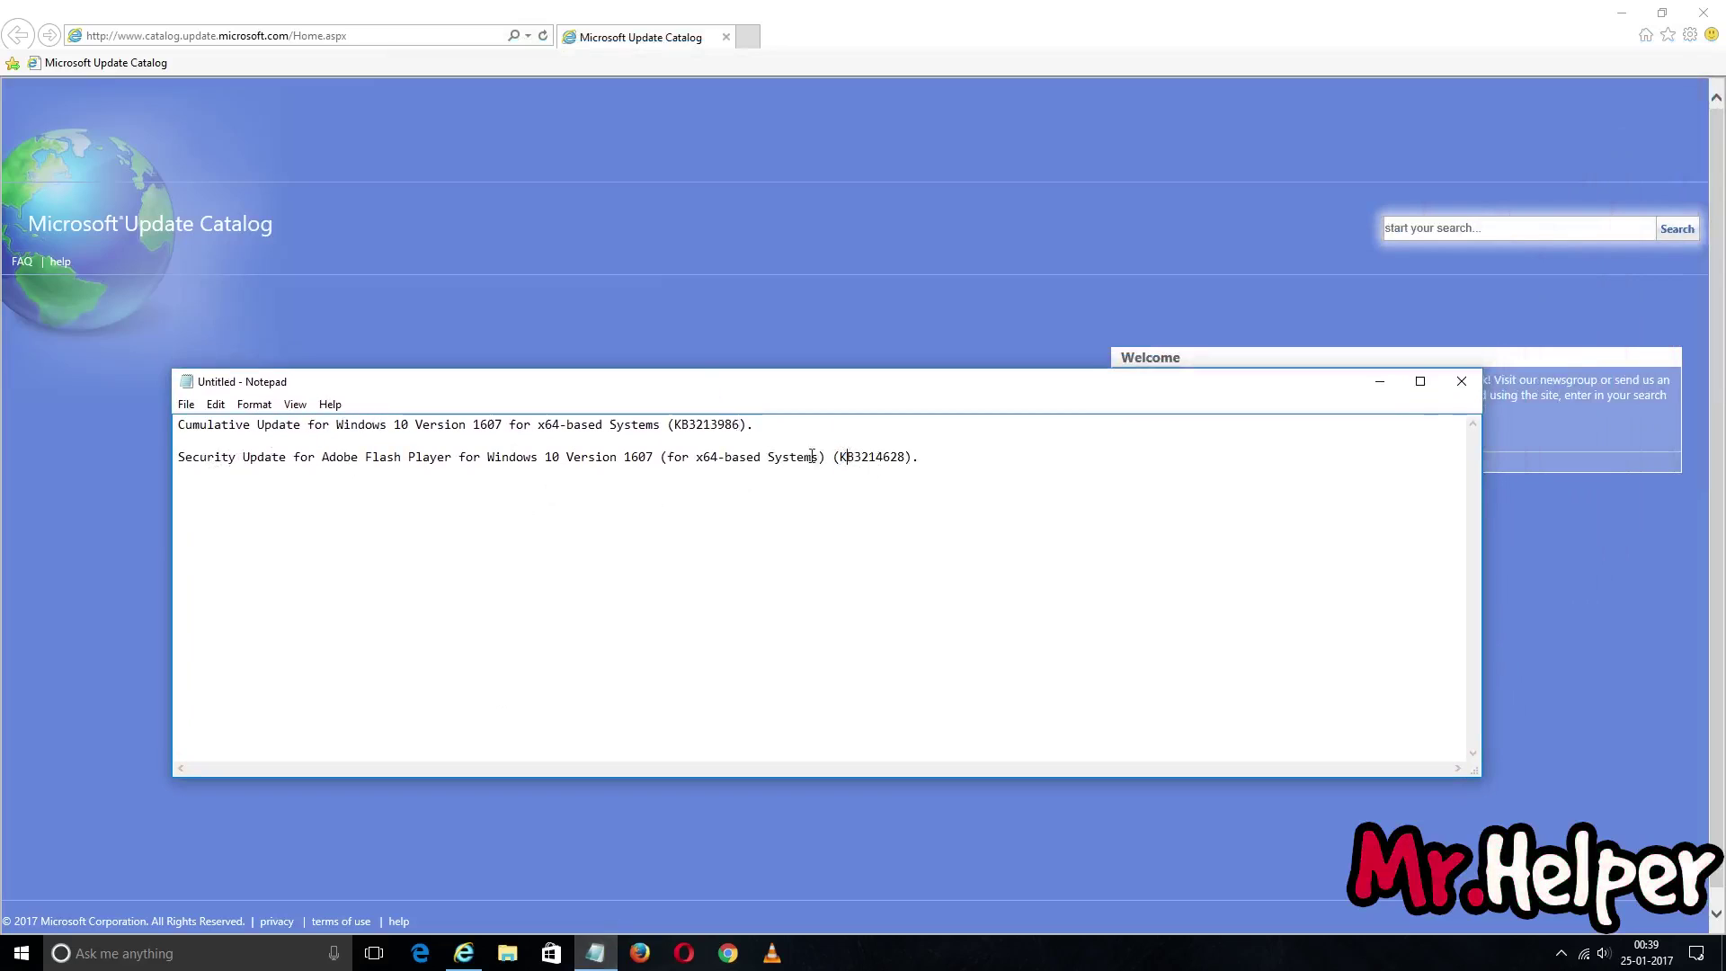
pyautogui.moveTo(969, 457); pyautogui.dragTo(139, 427)
pyautogui.click(820, 472)
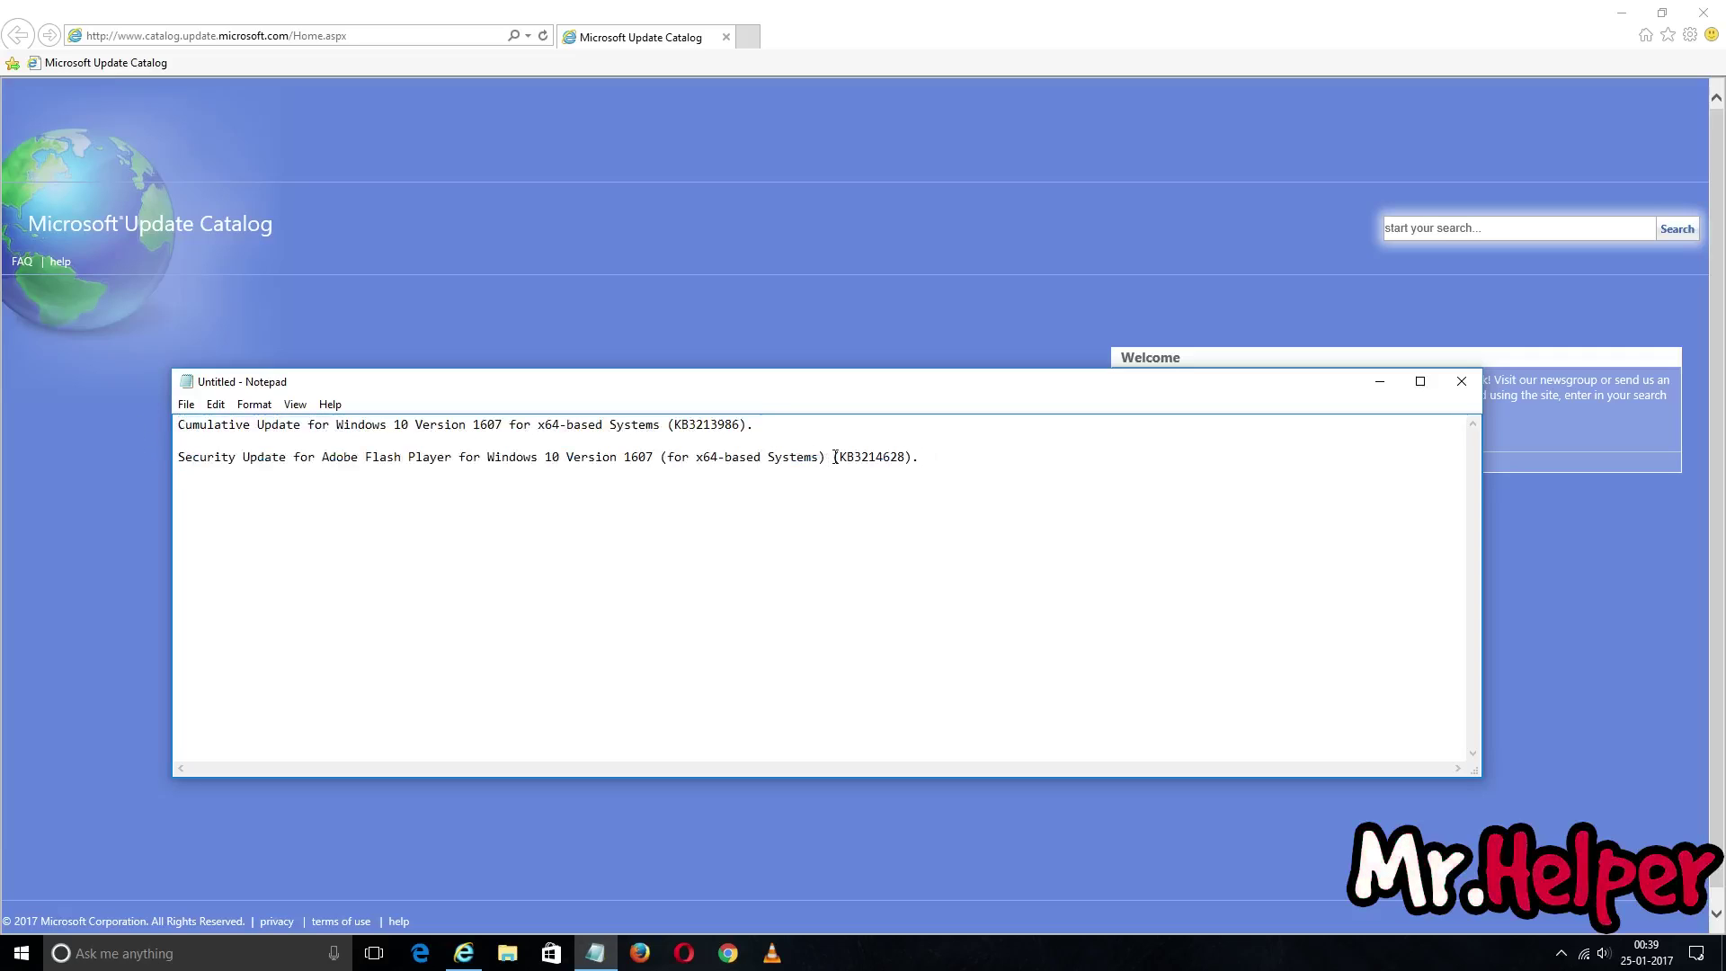
pyautogui.moveTo(840, 457); pyautogui.dragTo(908, 457)
pyautogui.moveTo(675, 425); pyautogui.dragTo(739, 424)
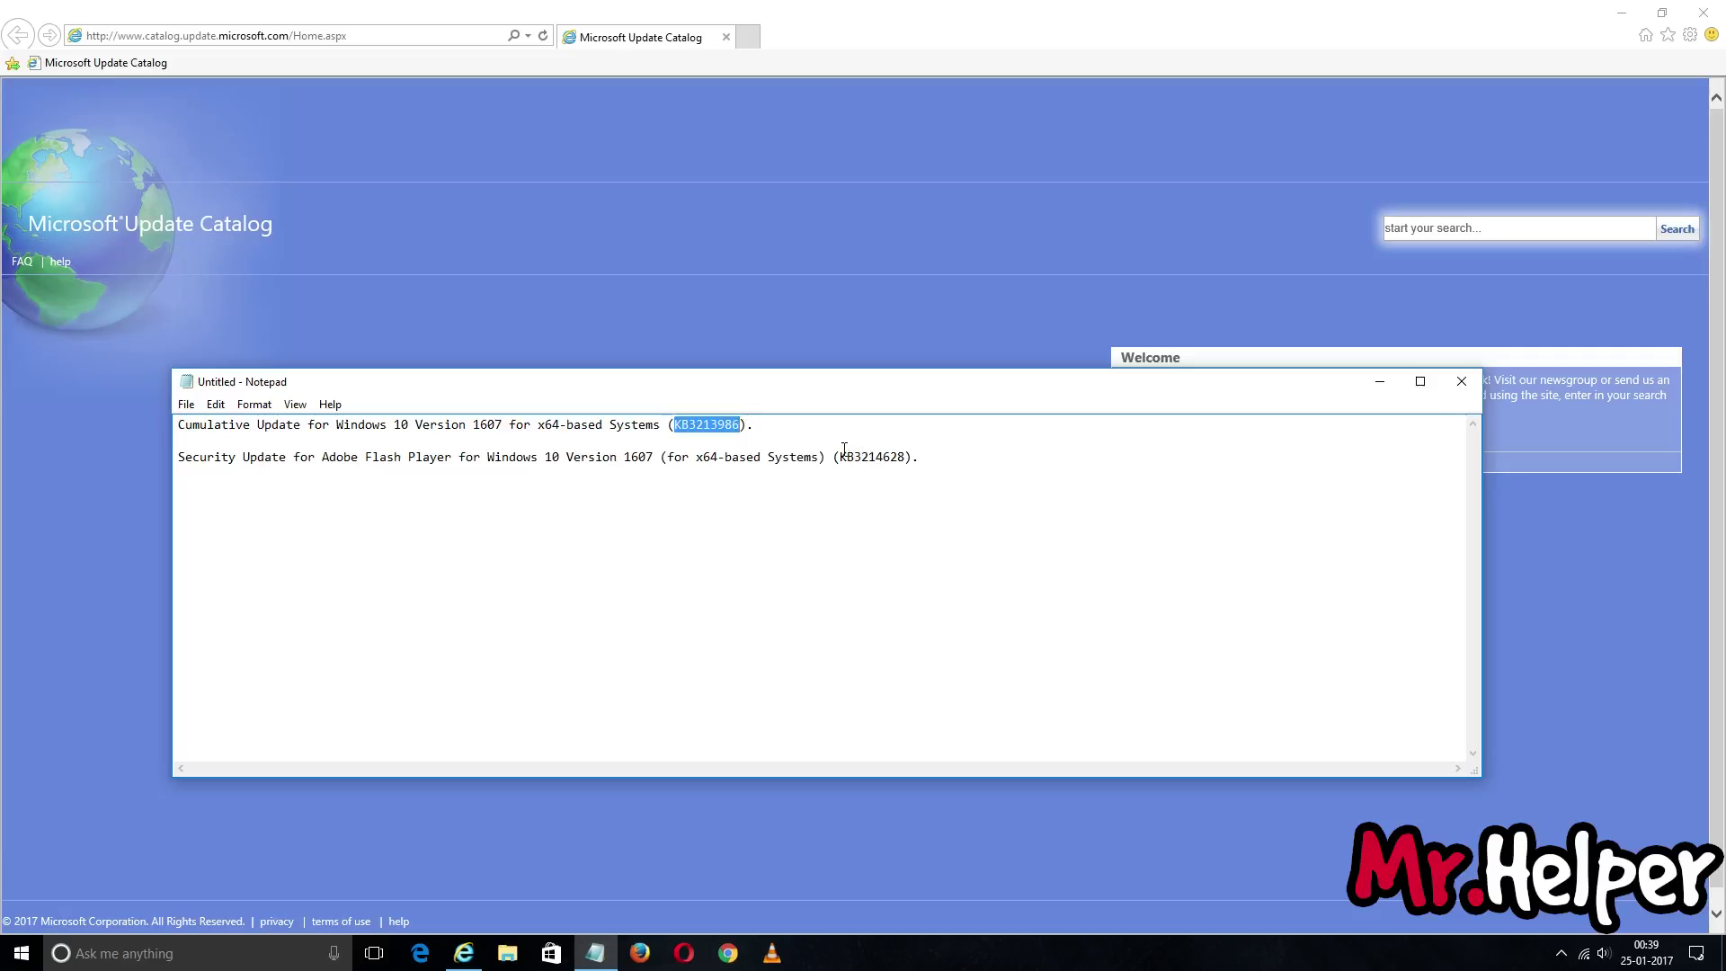
pyautogui.moveTo(840, 456); pyautogui.dragTo(906, 457)
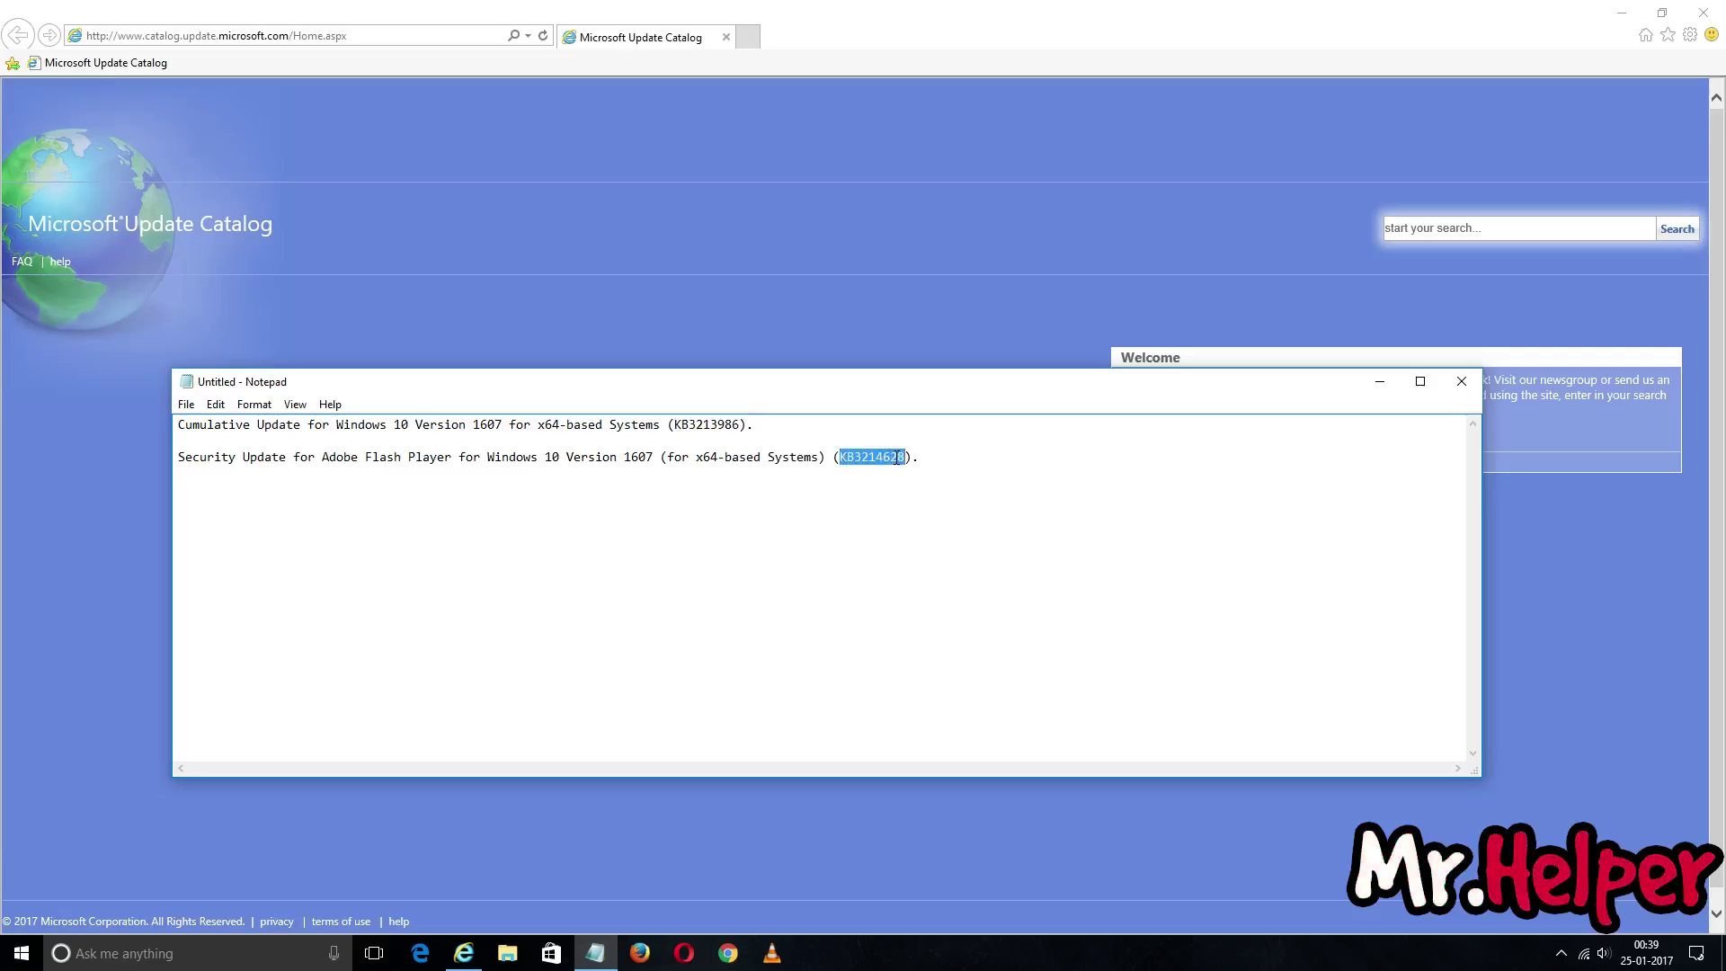
pyautogui.rightClick(898, 459)
pyautogui.click(938, 514)
# Search the Microsoft Update Catalog for the pasted KB3214628
pyautogui.click(1500, 229)
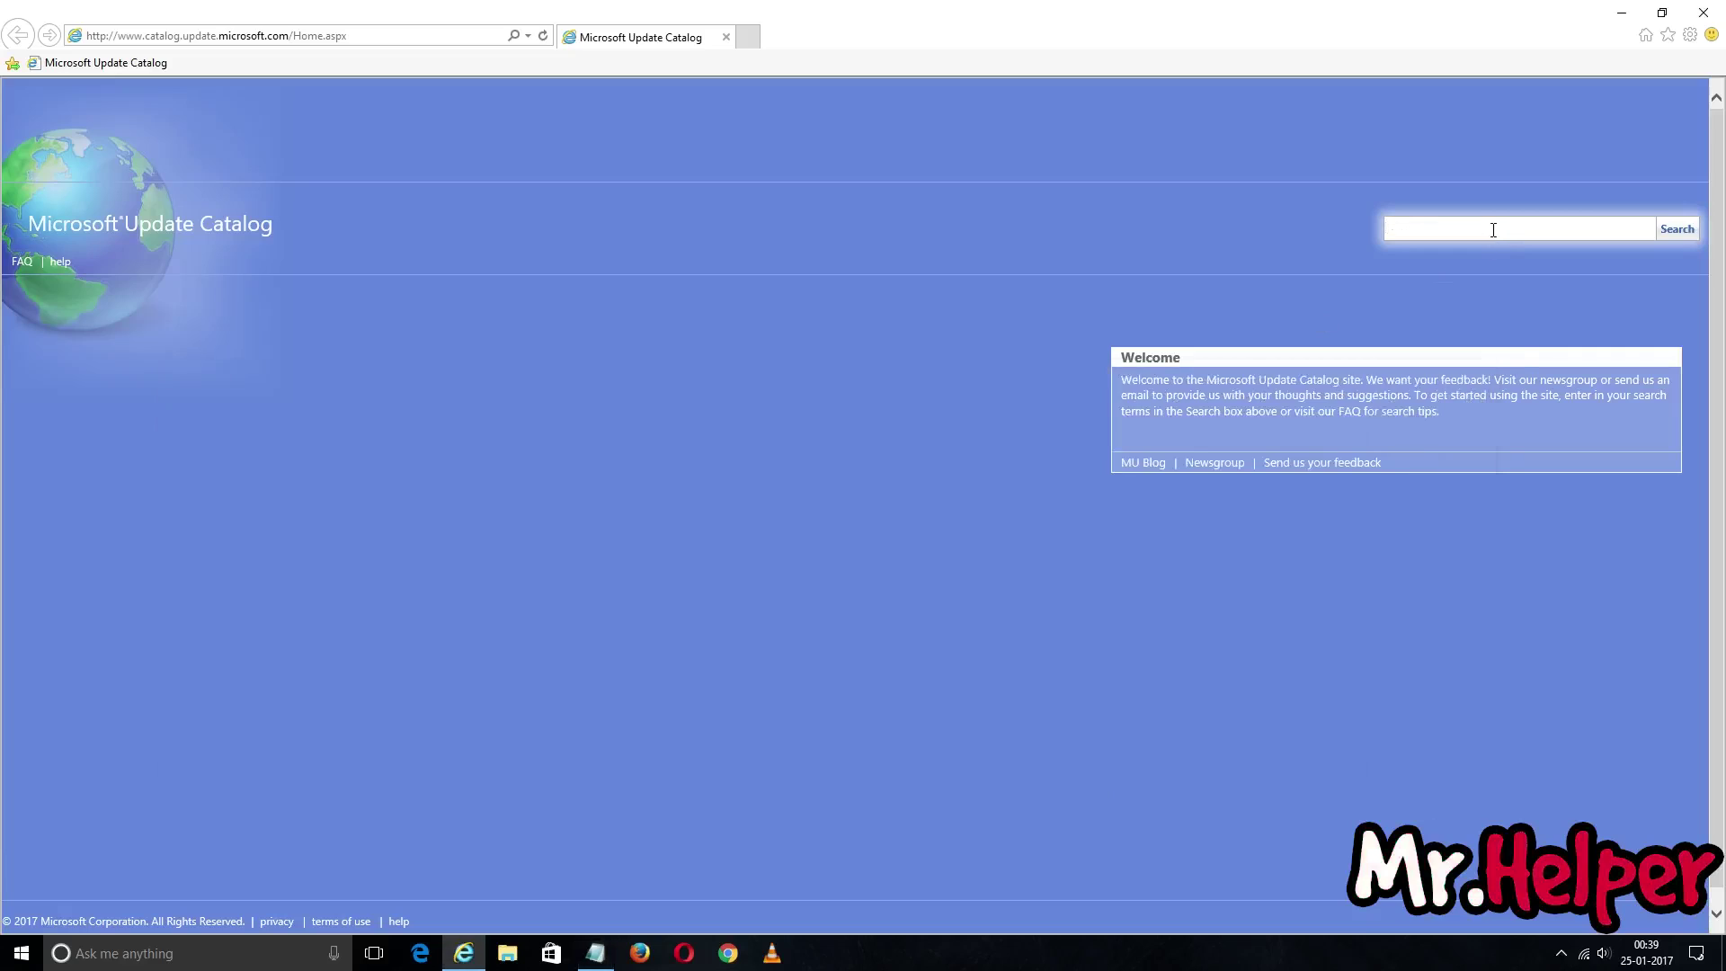
pyautogui.rightClick(1493, 232)
pyautogui.click(1536, 308)
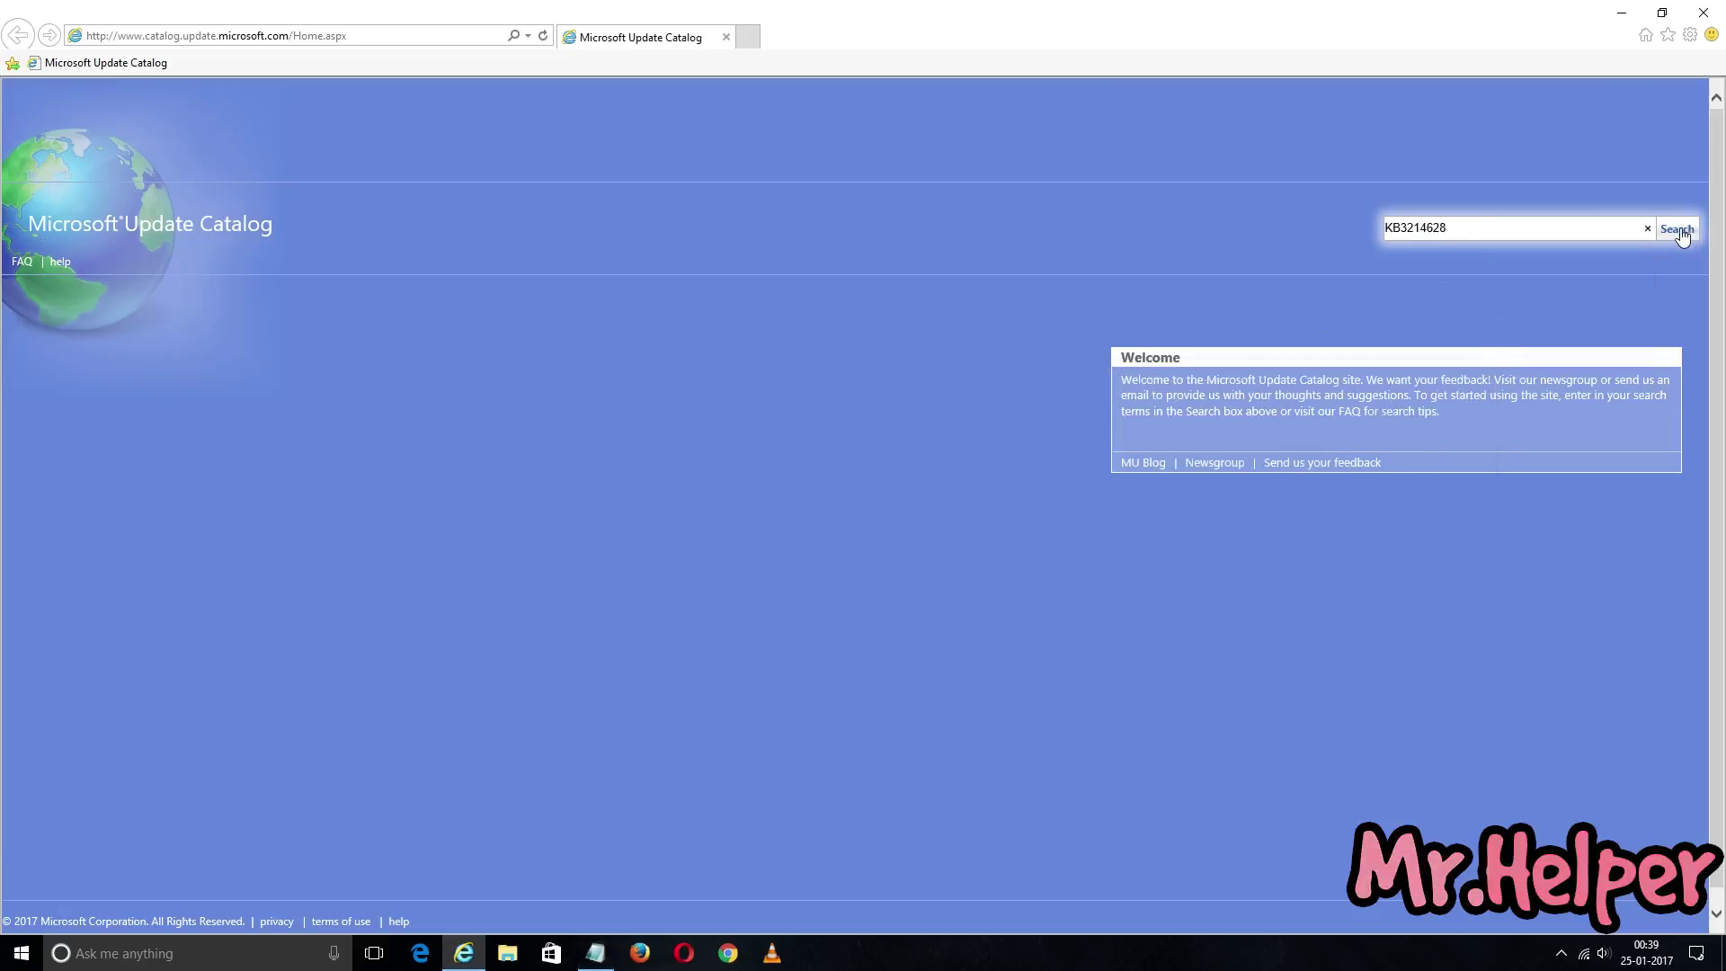
pyautogui.click(1677, 230)
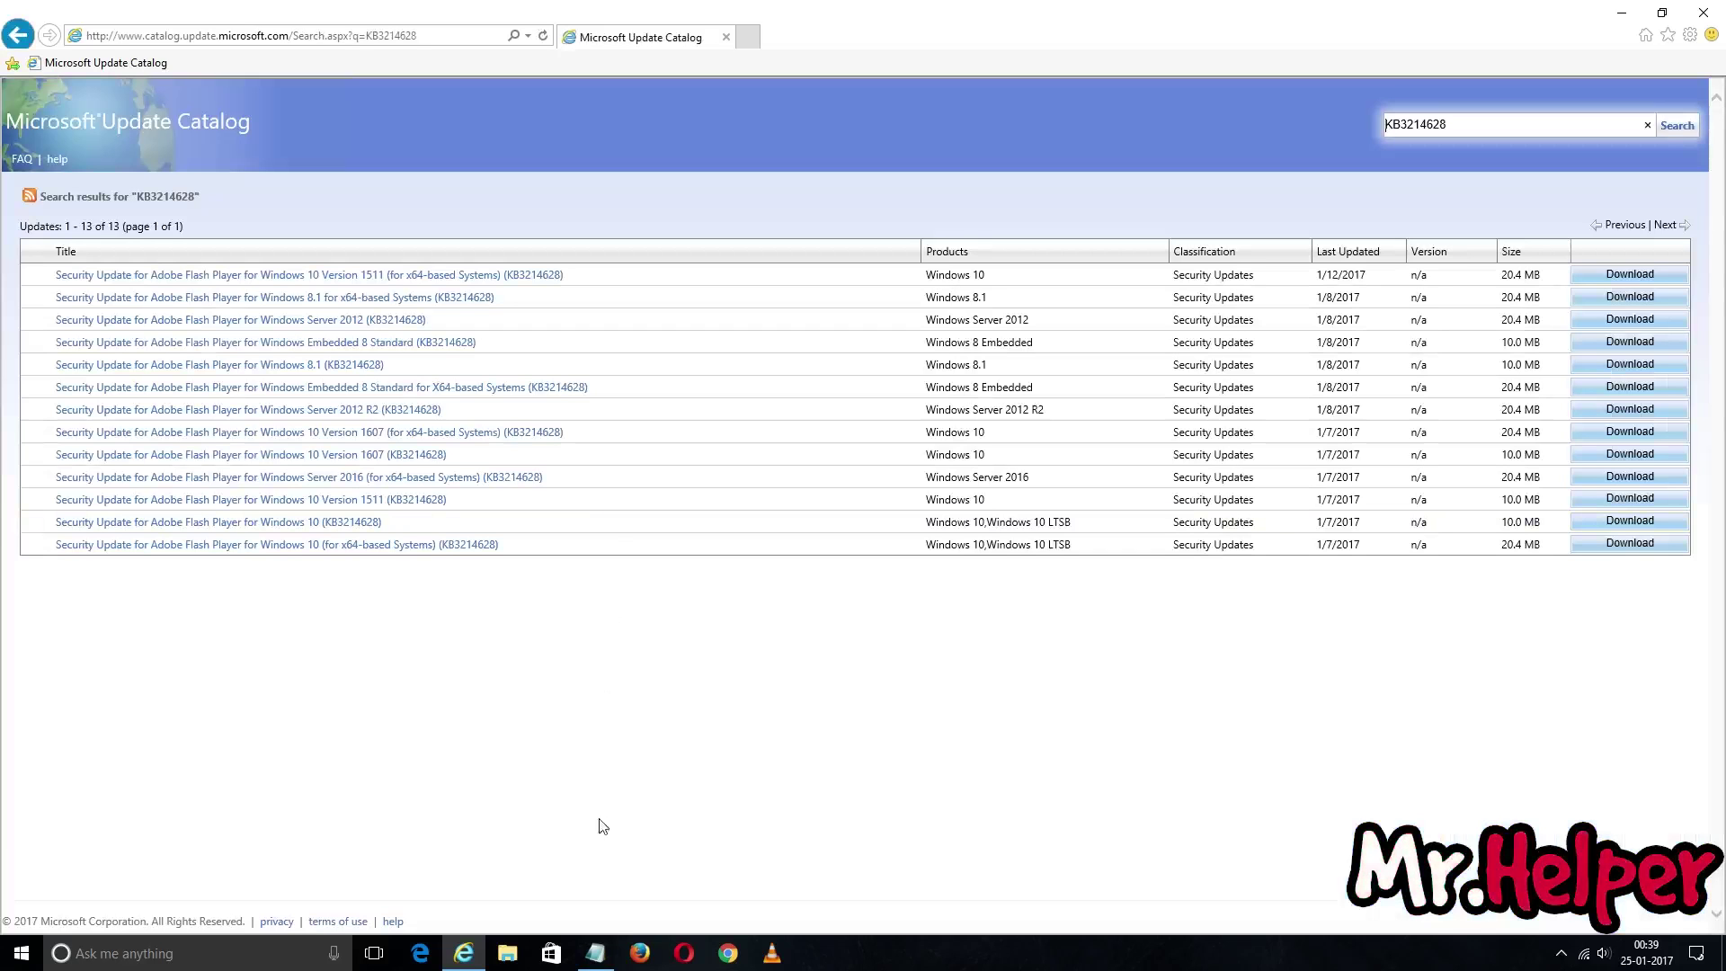
# Move Notepad beside the results and copy the full Flash update title
pyautogui.click(595, 953)
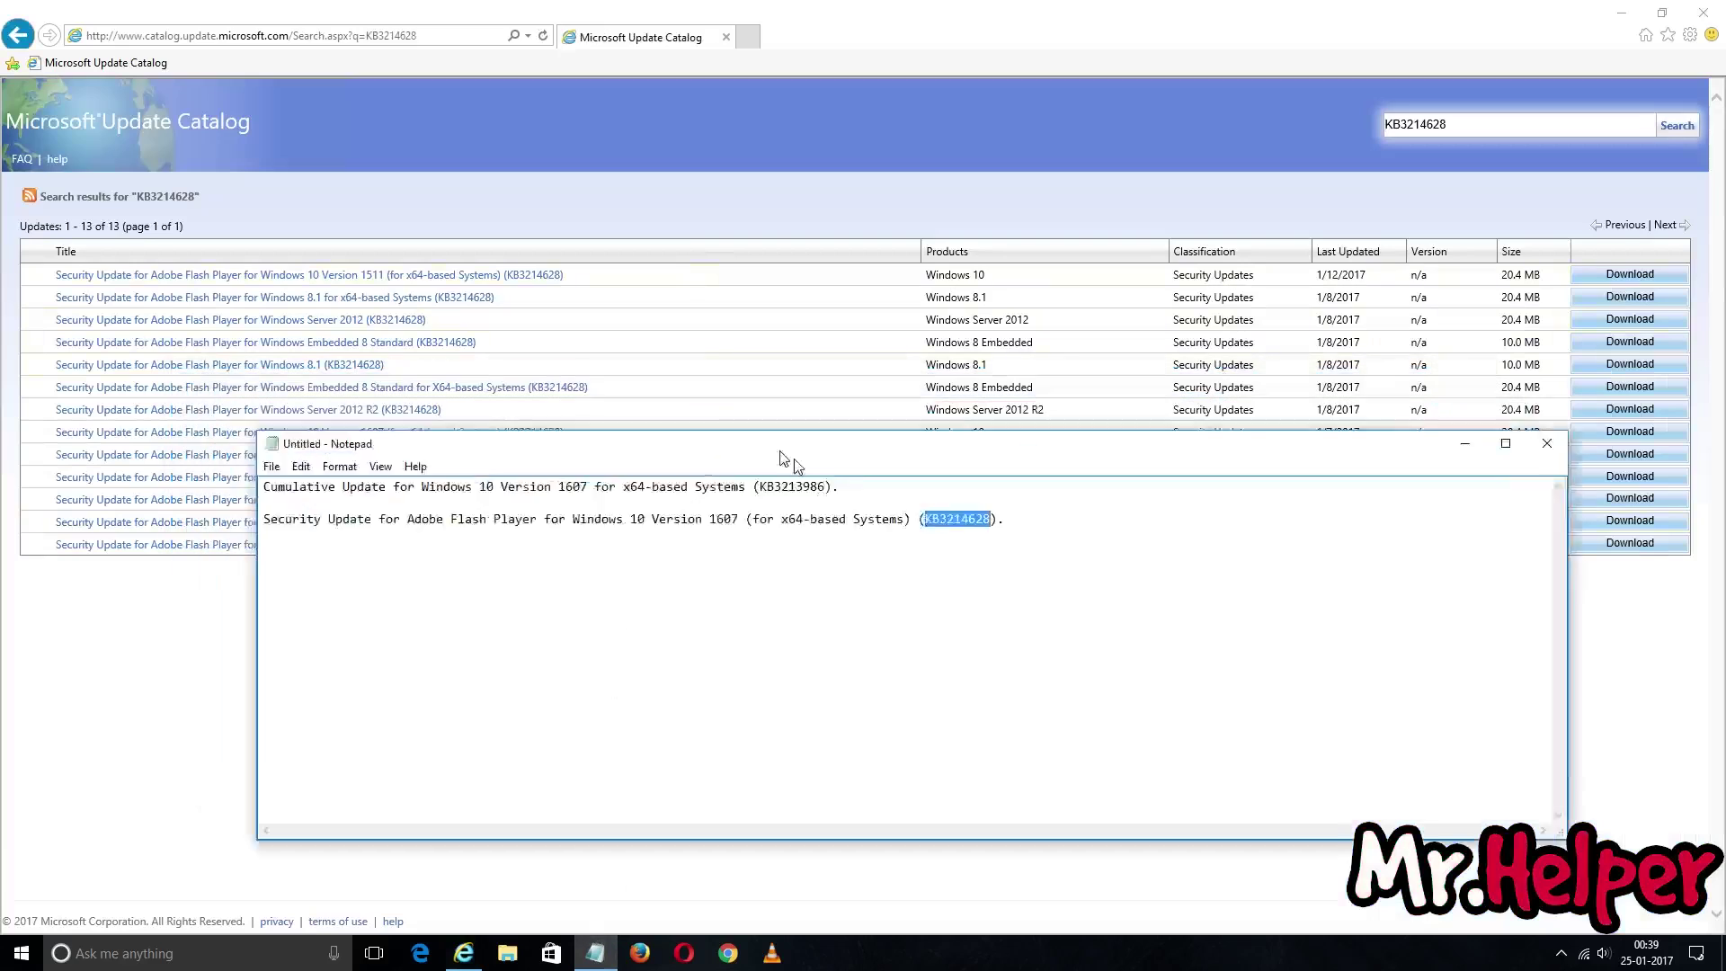
pyautogui.moveTo(794, 458); pyautogui.dragTo(1220, 260)
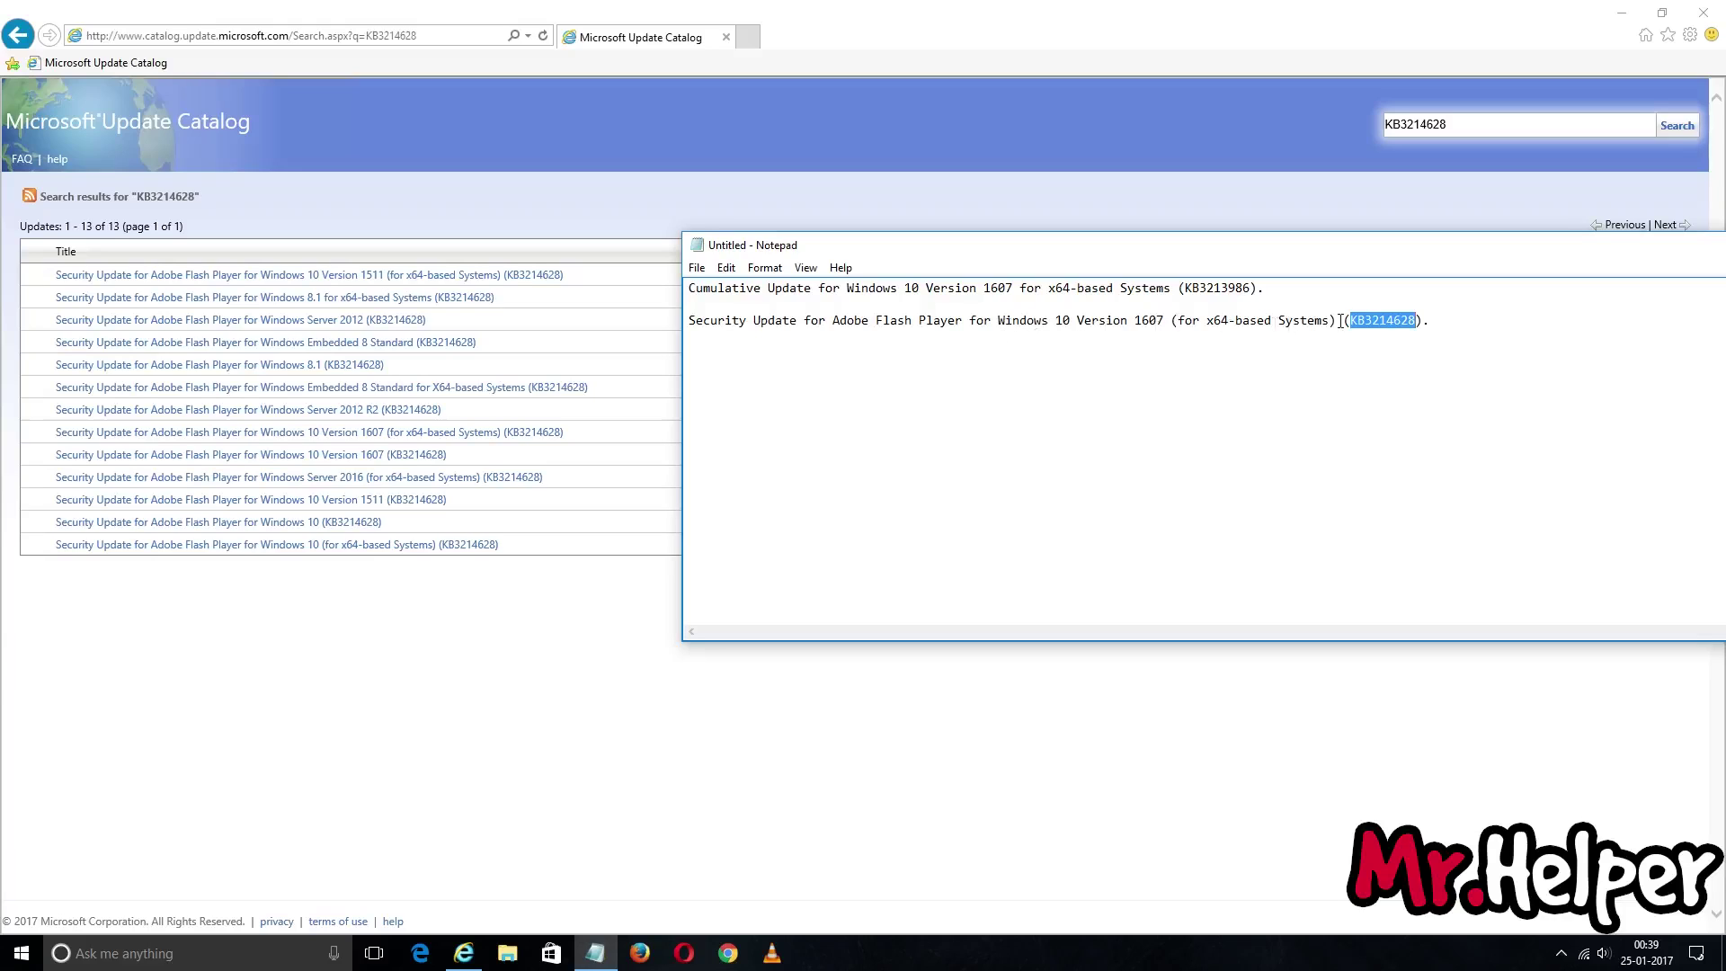
pyautogui.moveTo(1339, 321); pyautogui.dragTo(690, 322)
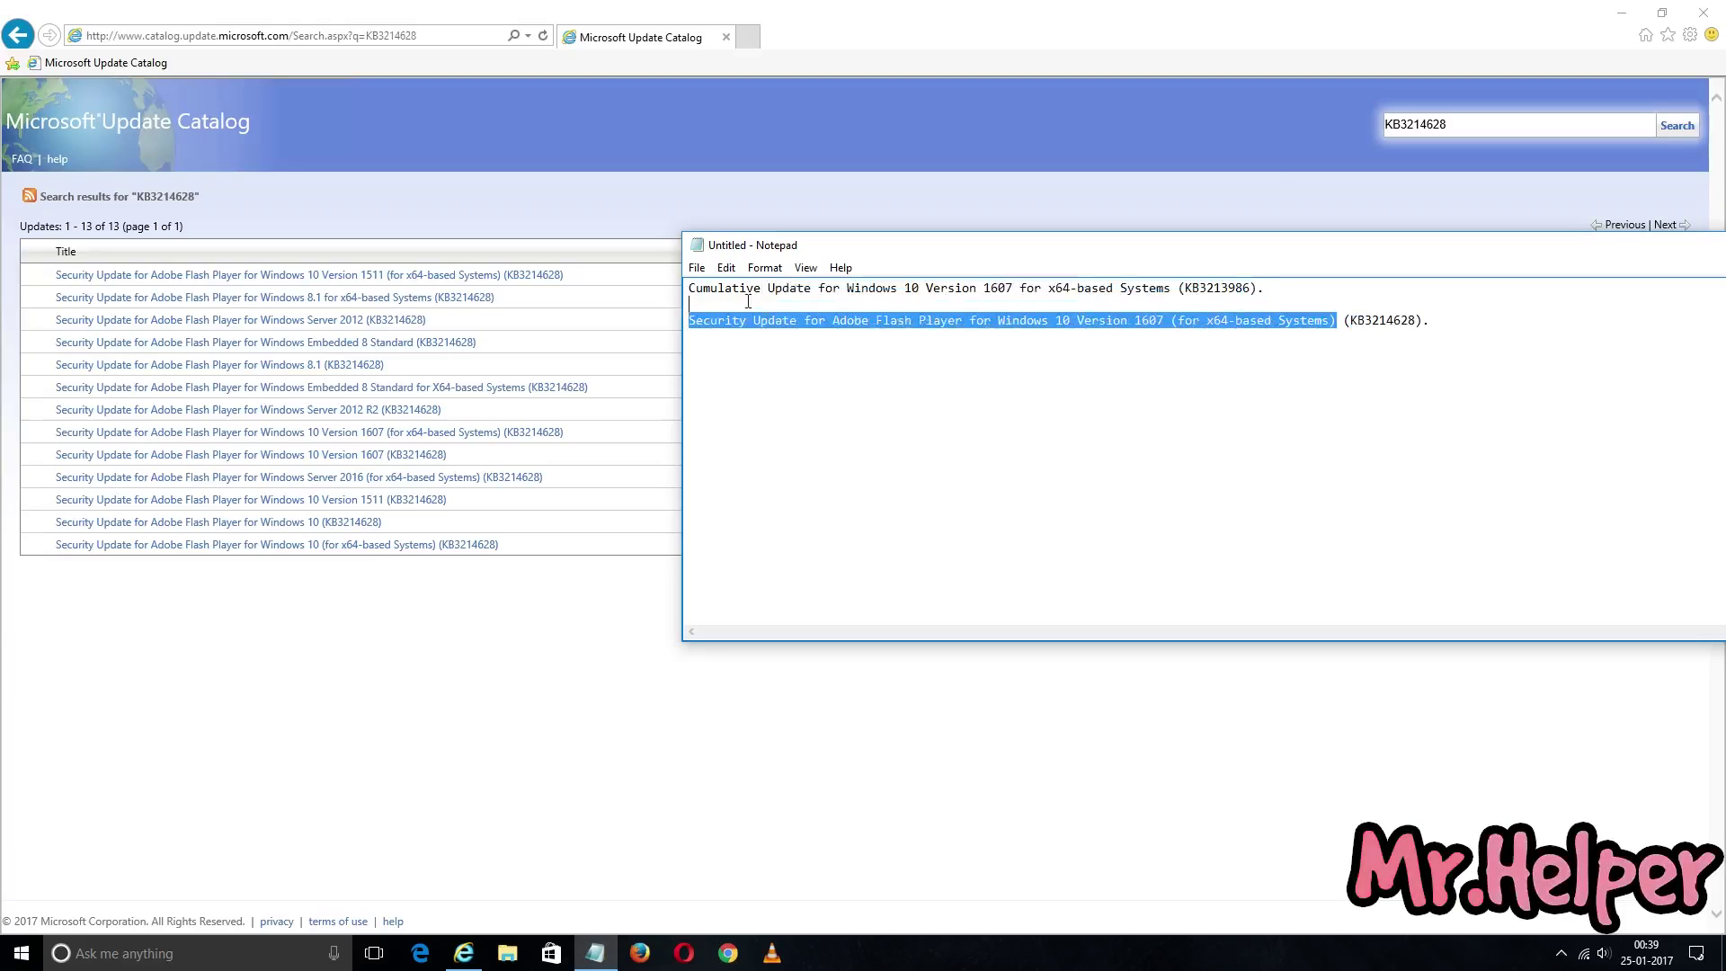
pyautogui.rightClick(700, 322)
pyautogui.click(762, 374)
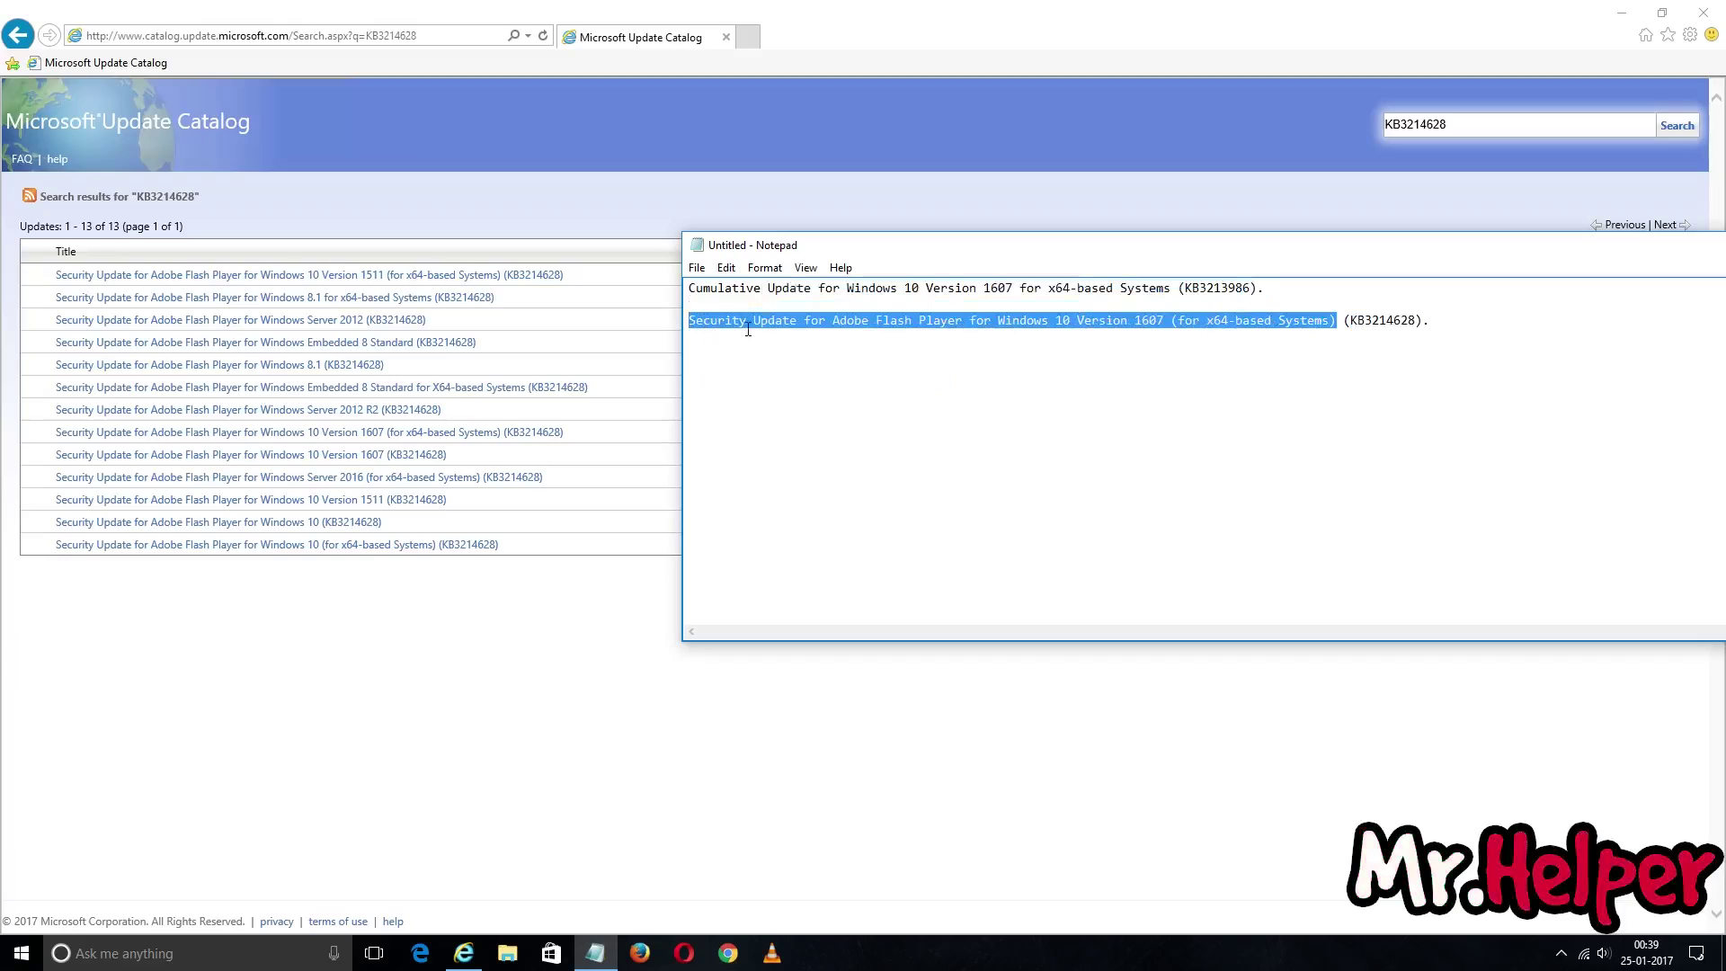
pyautogui.moveTo(998, 320); pyautogui.dragTo(1065, 320)
pyautogui.click(1067, 321)
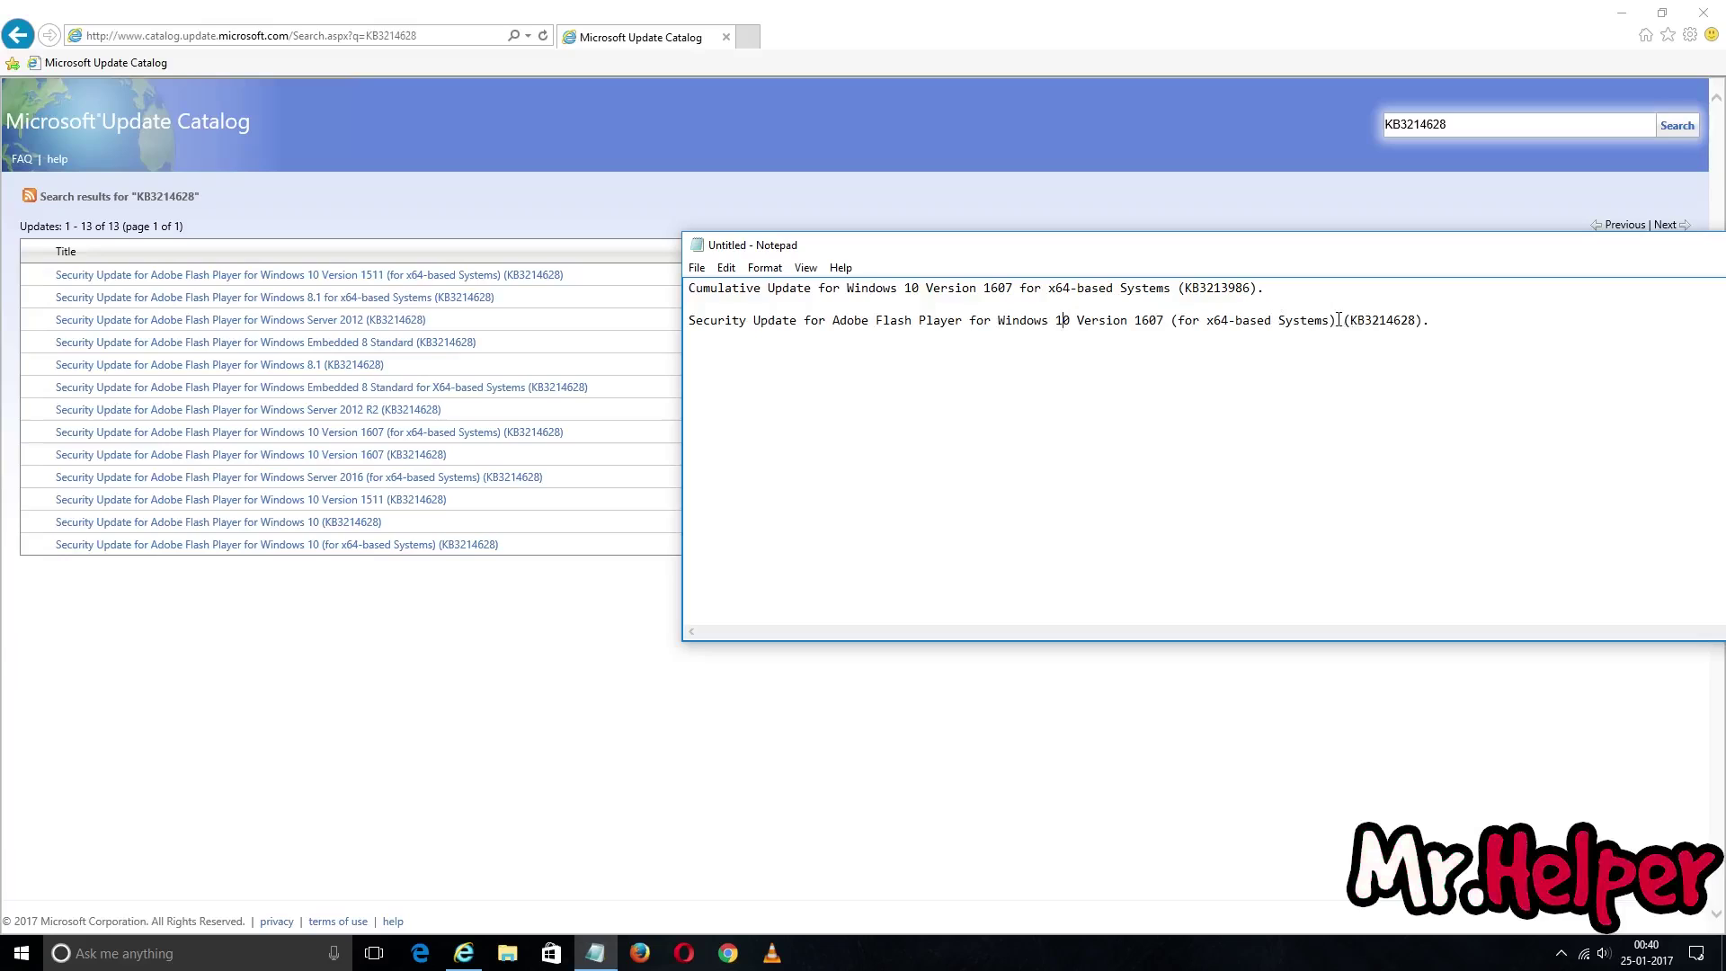
pyautogui.moveTo(1339, 319); pyautogui.dragTo(694, 333)
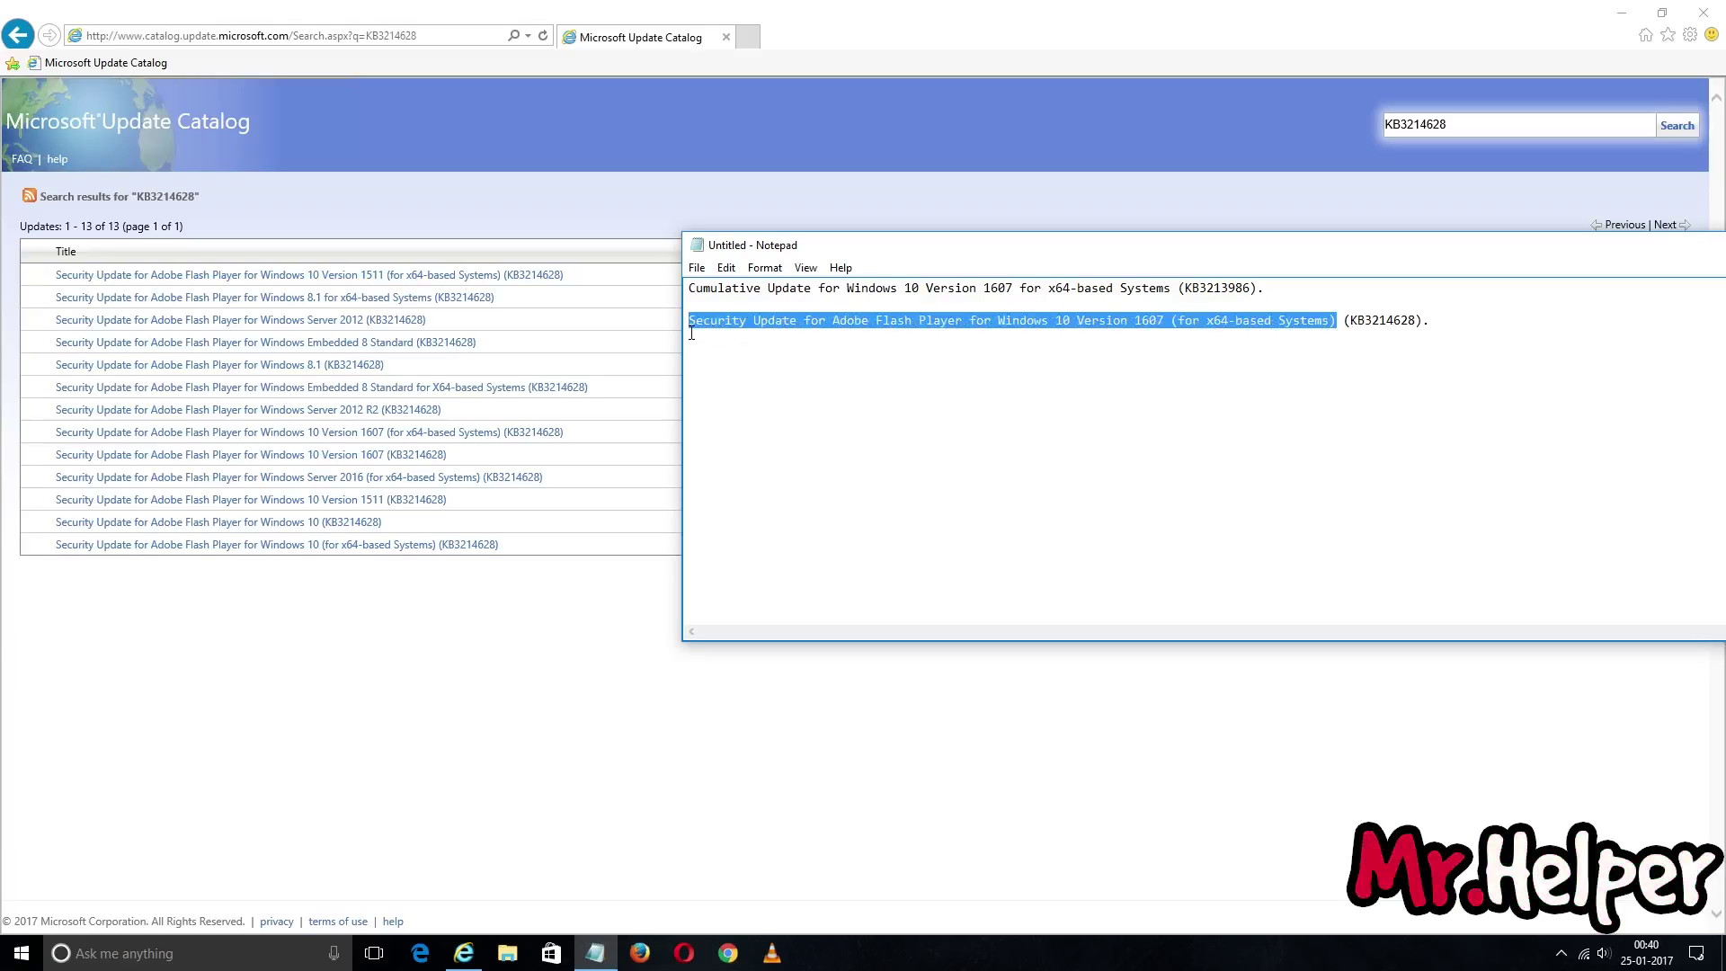
pyautogui.rightClick(696, 330)
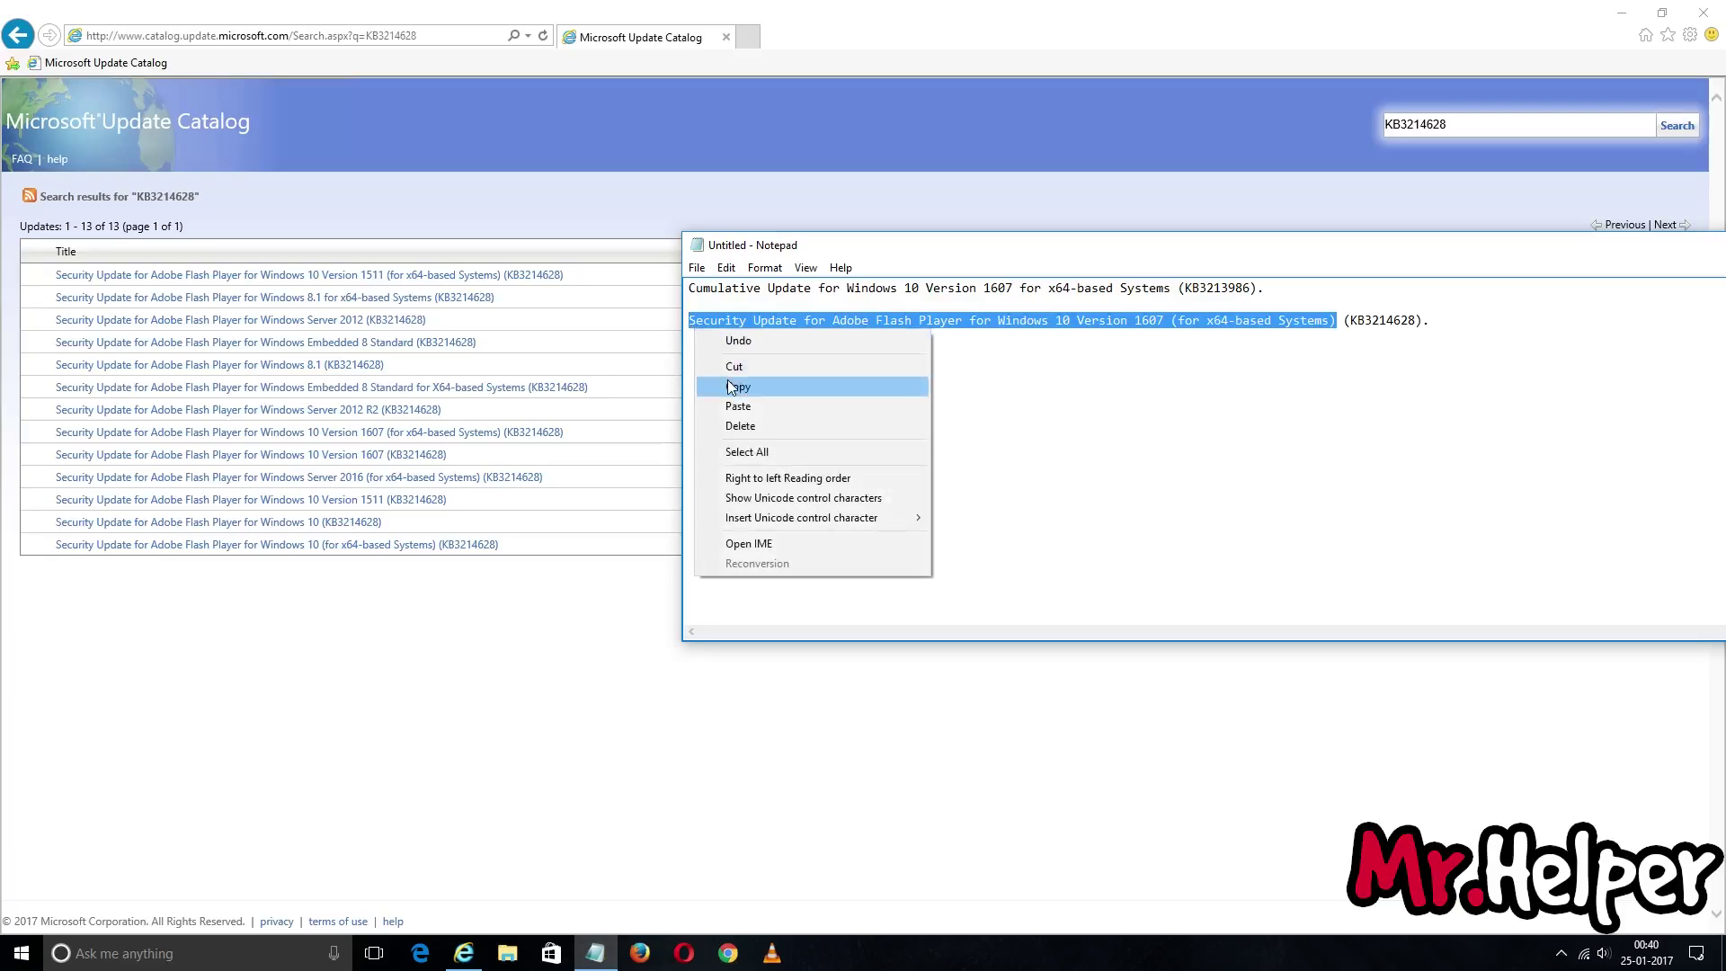
pyautogui.click(734, 389)
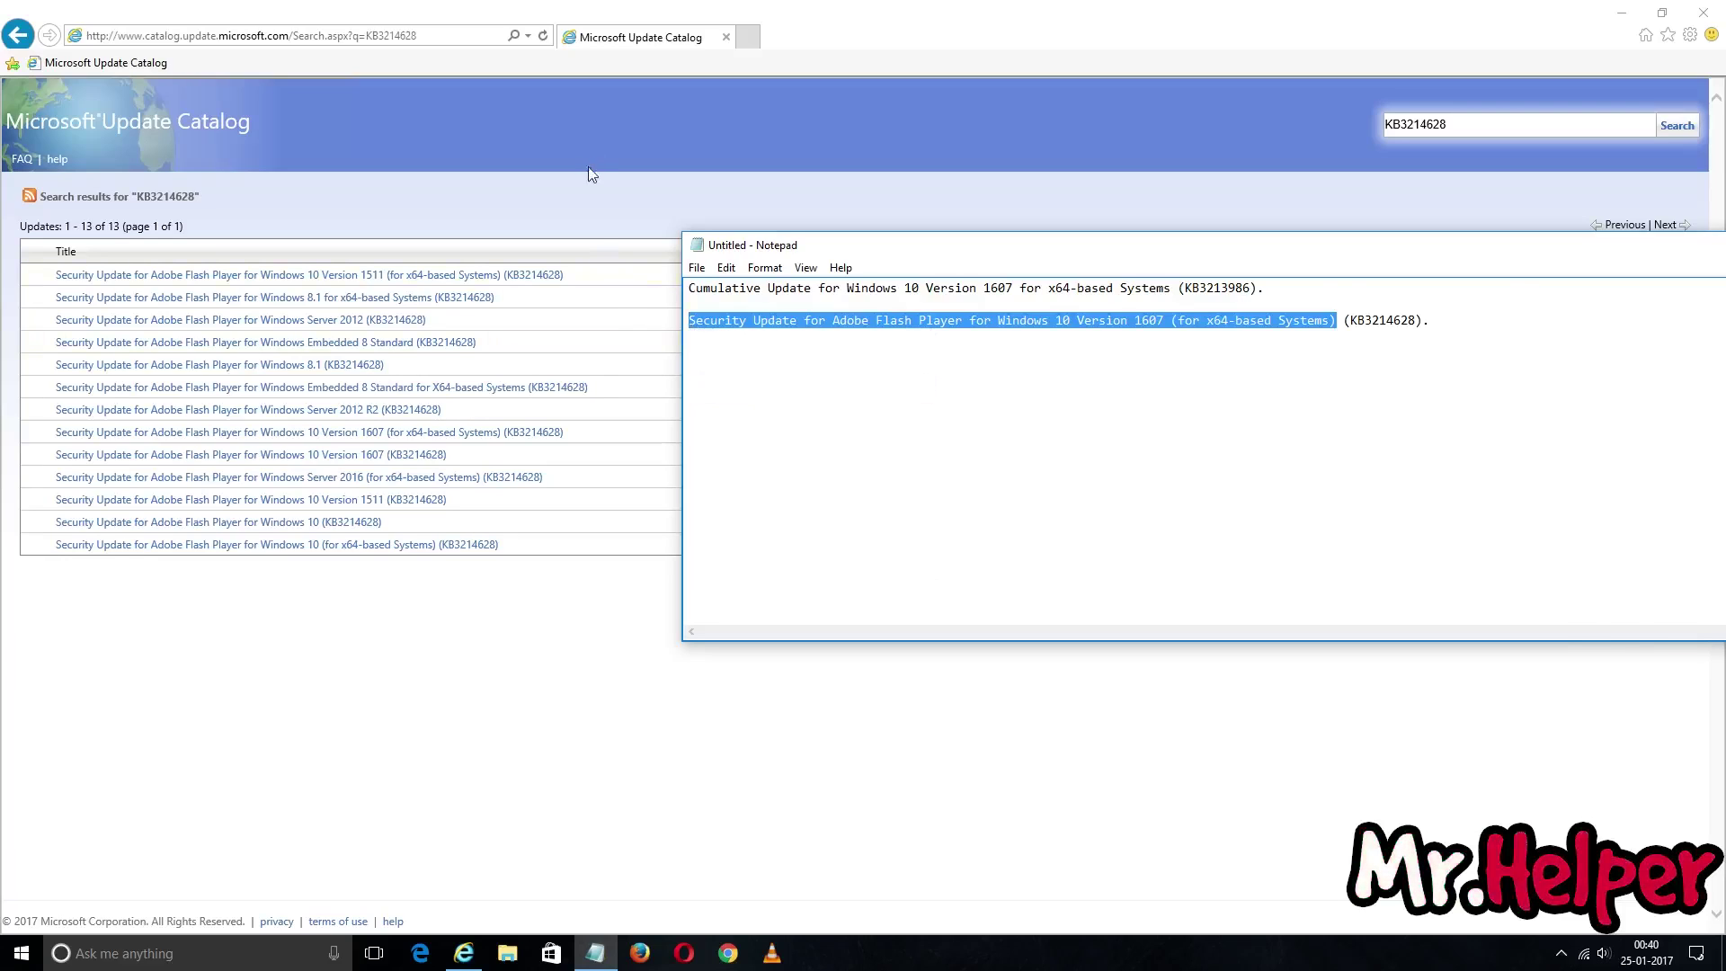
# Find the Flash update title on the results page and open its Update Details
pyautogui.click(588, 162)
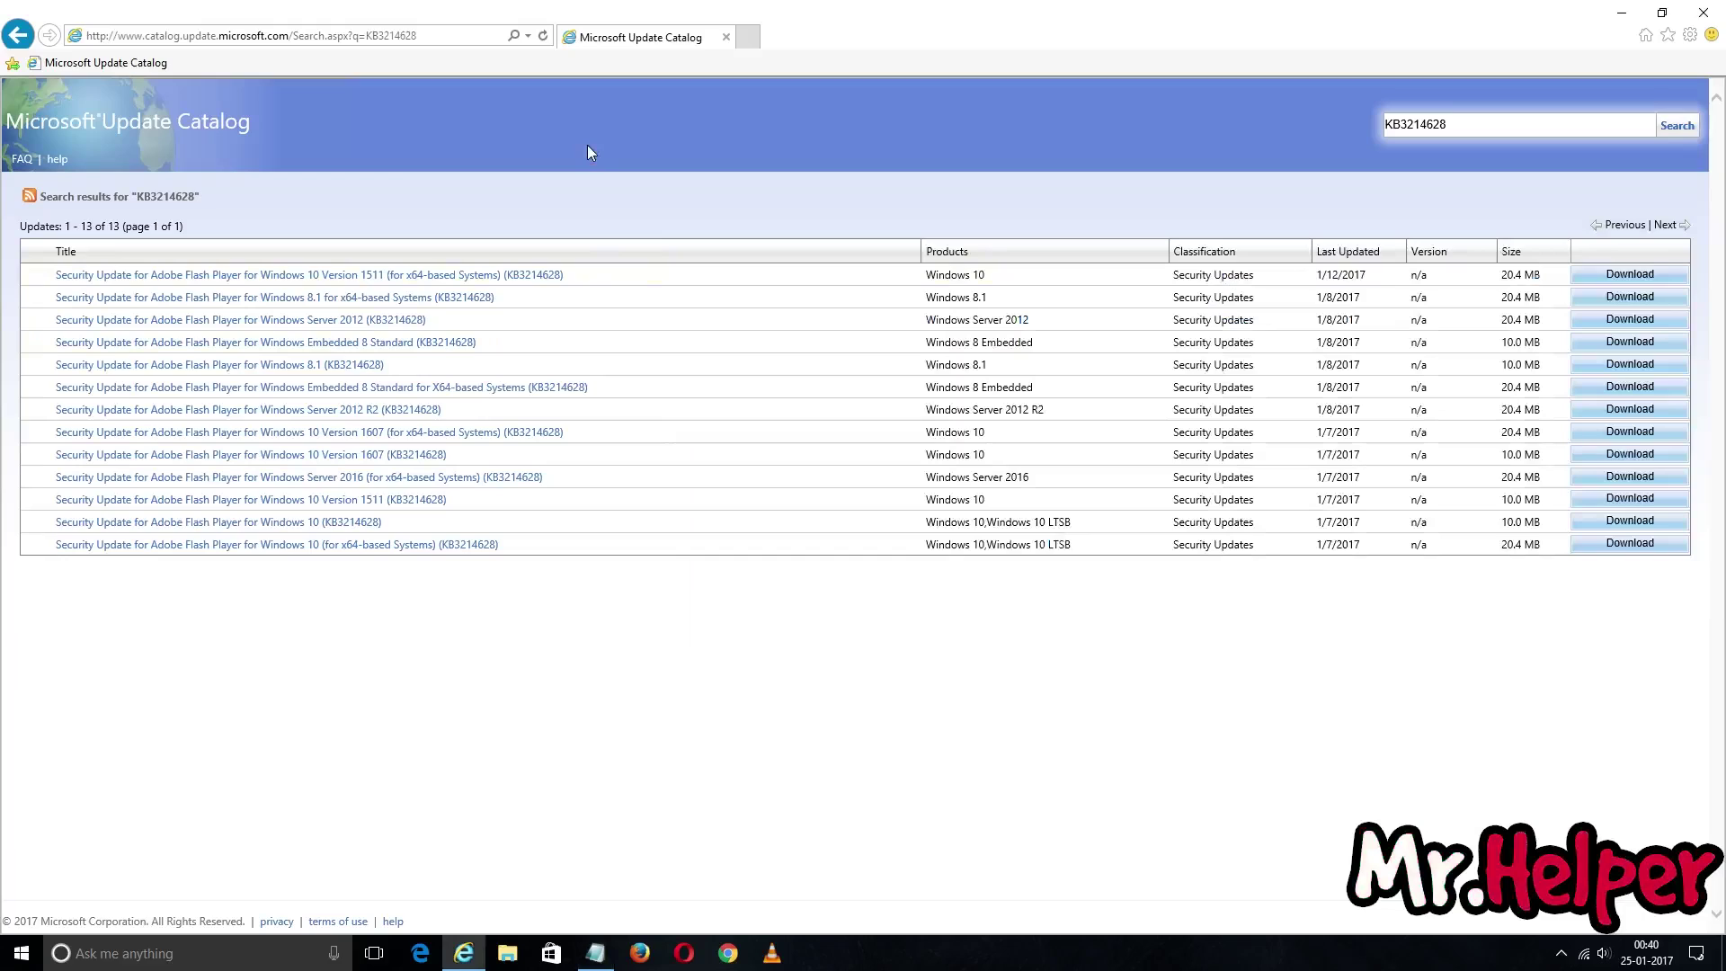
pyautogui.hotkey('ctrl', 'f')
pyautogui.rightClick(256, 90)
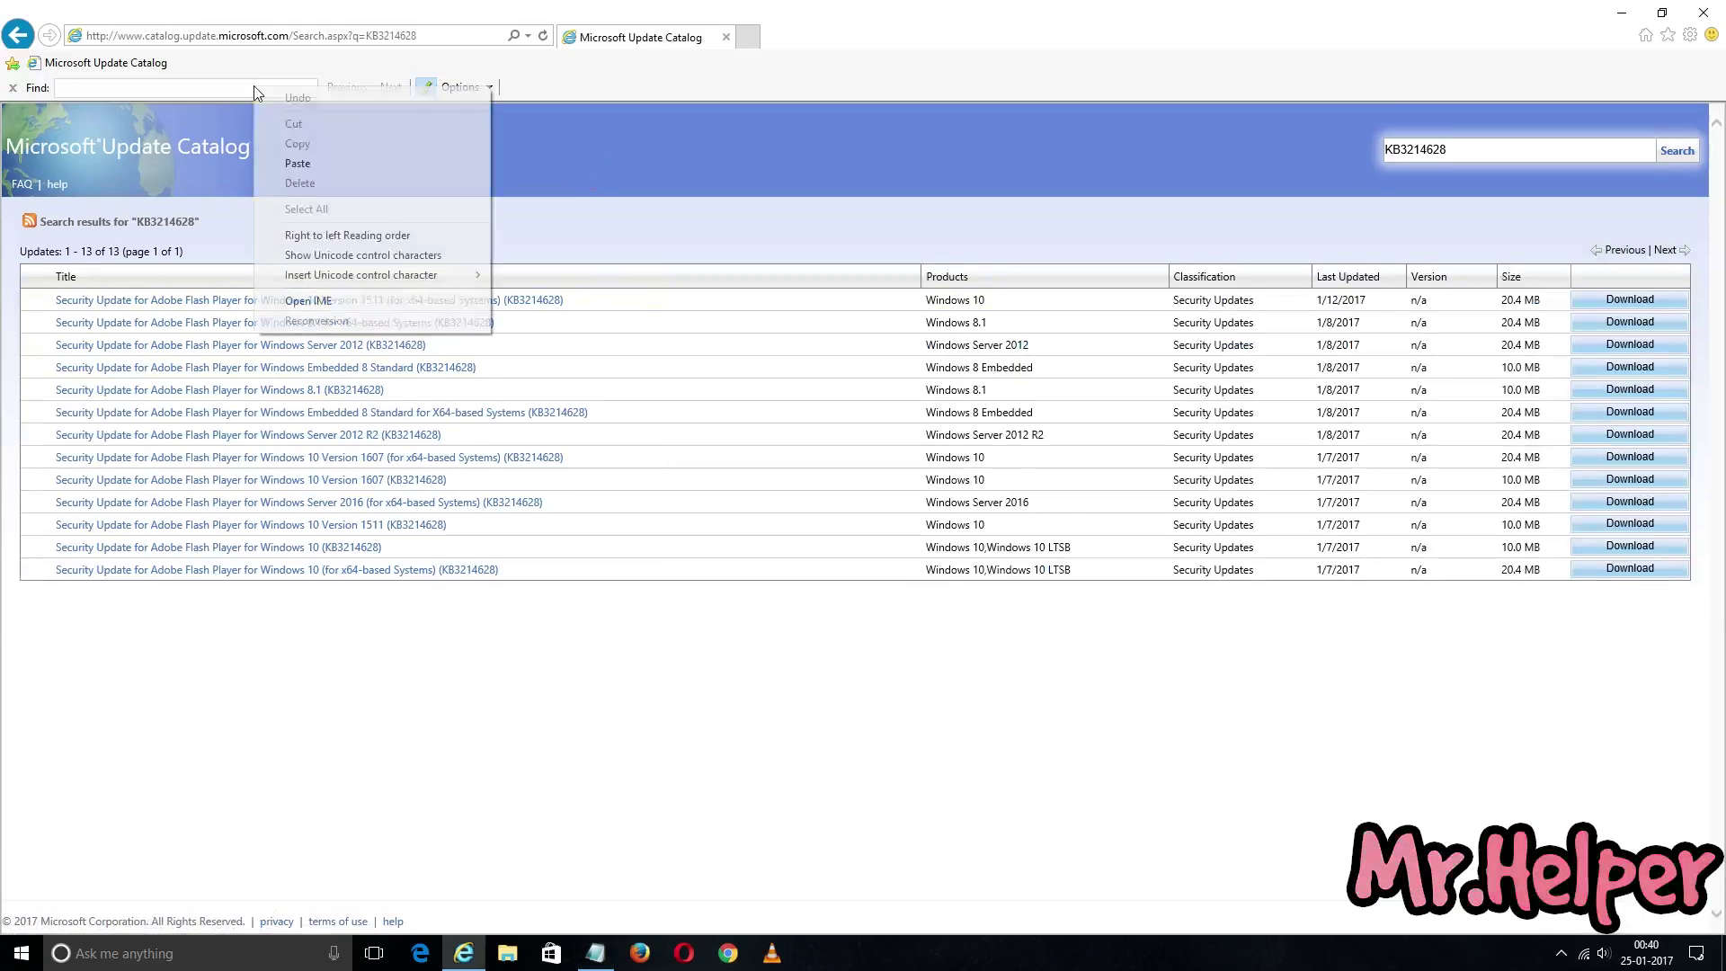
pyautogui.click(290, 165)
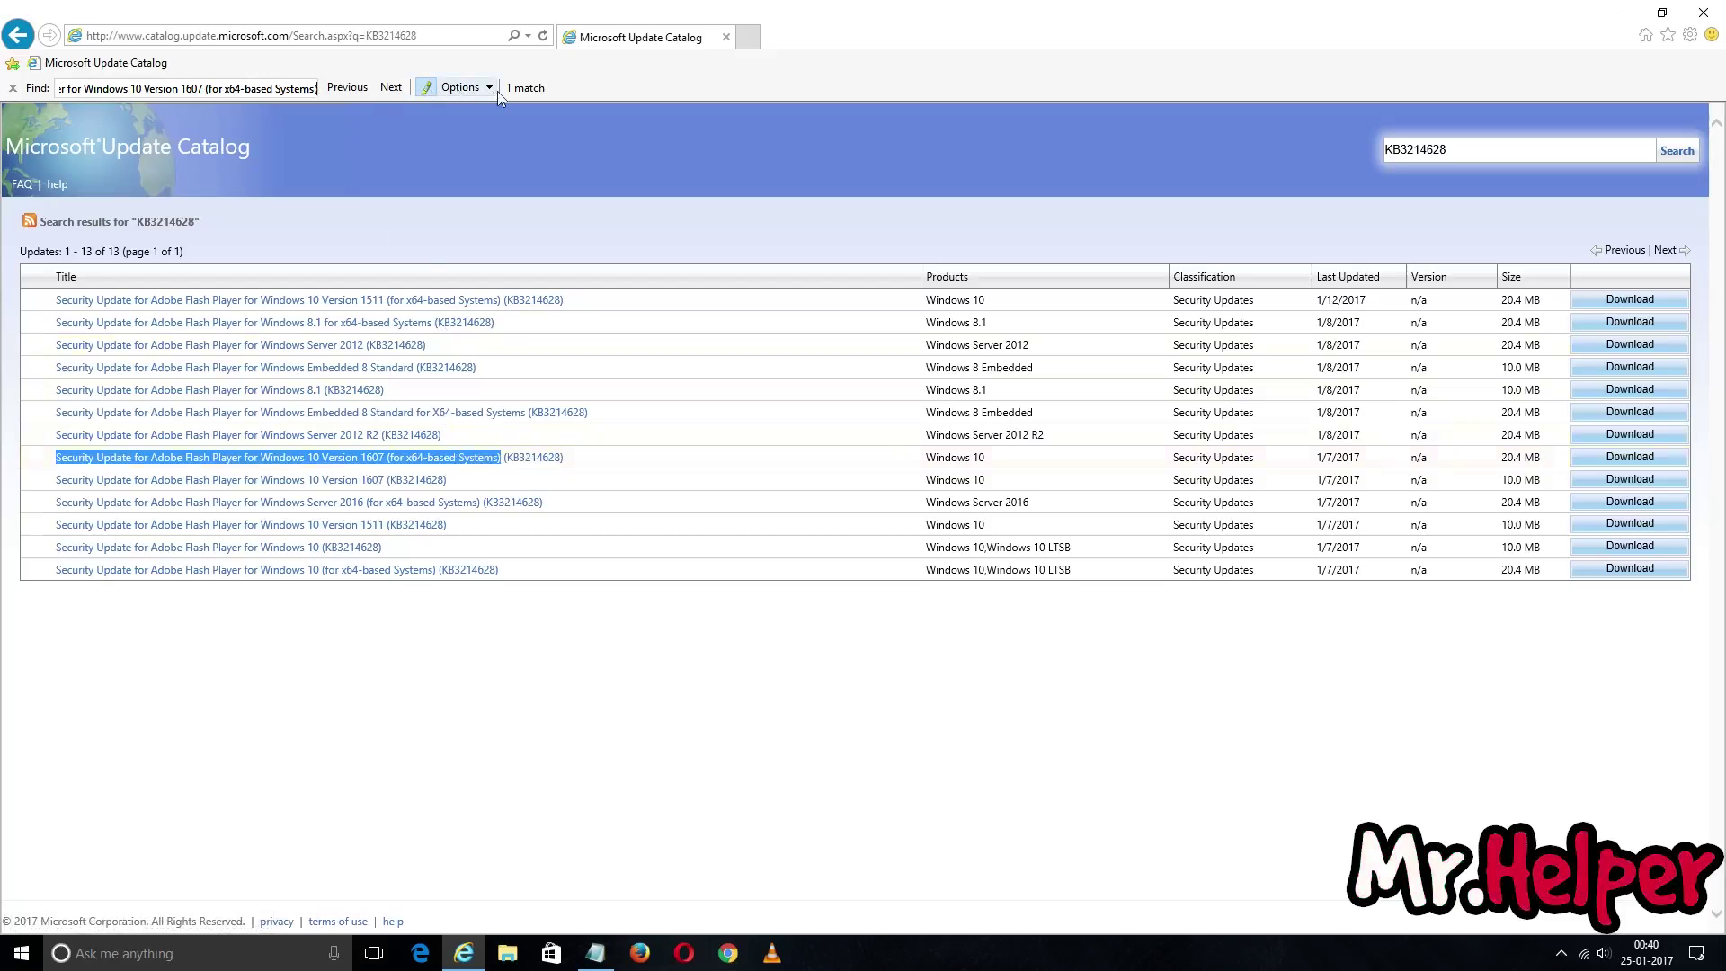
pyautogui.click(522, 459)
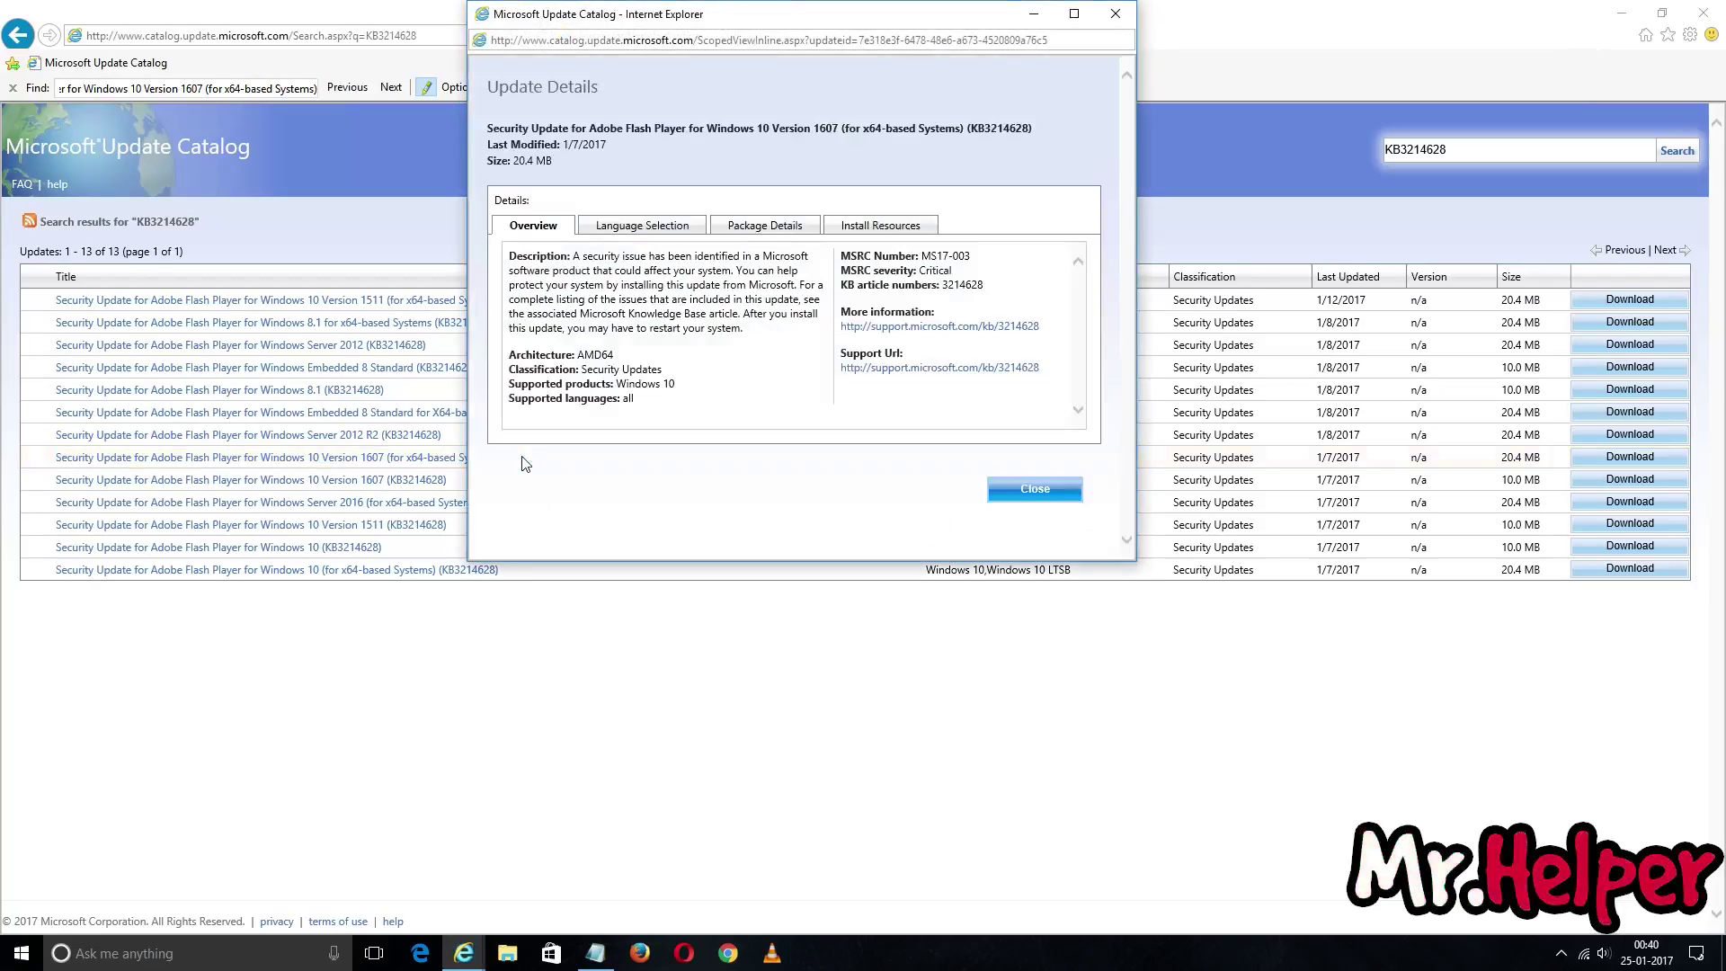
# Cancel the accidental IDM download of the More information link
pyautogui.rightClick(941, 330)
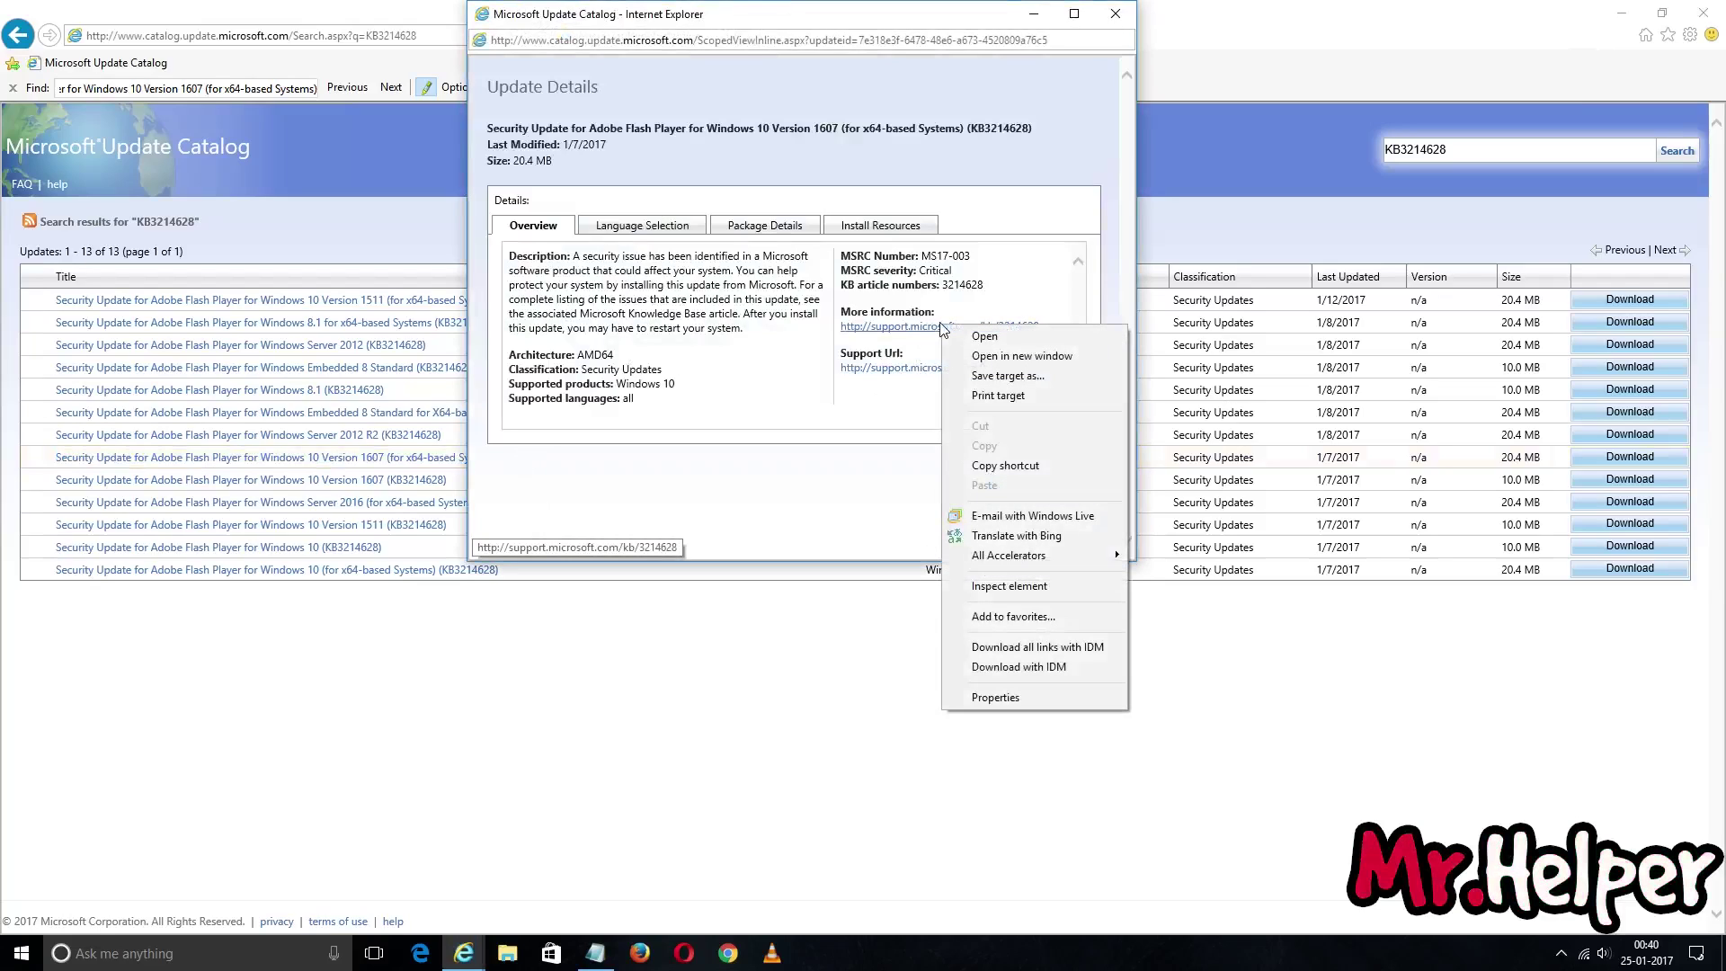
pyautogui.click(1017, 669)
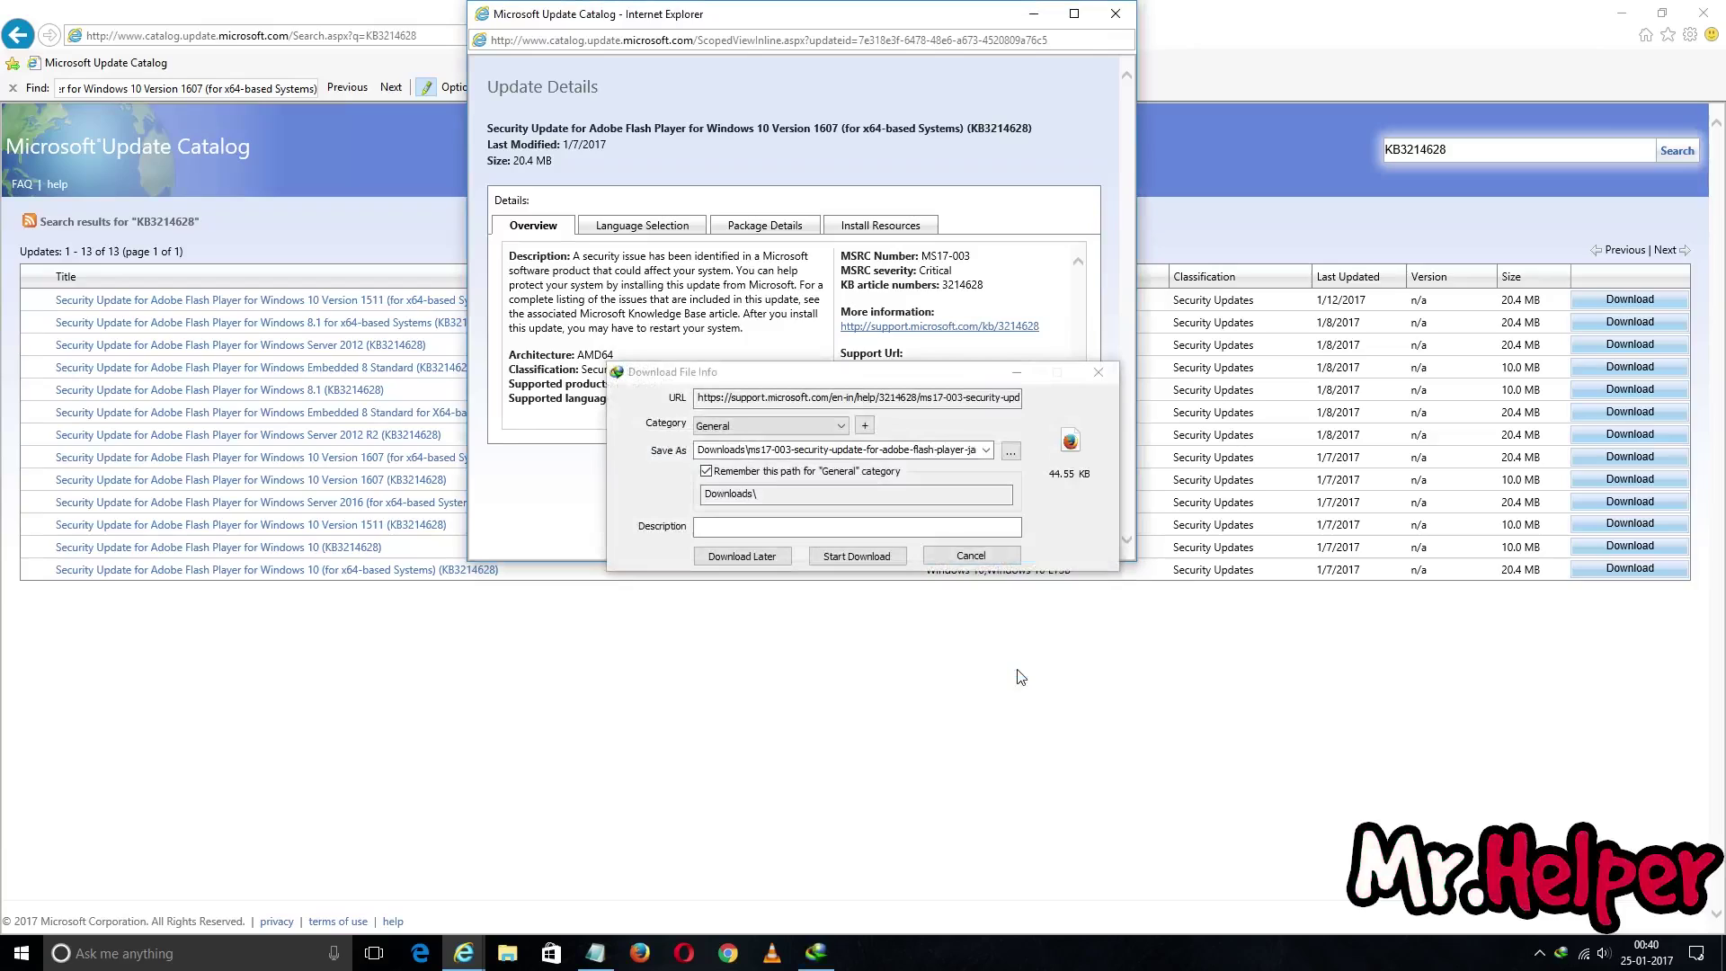
pyautogui.click(969, 554)
# Browse Language Selection, Install Resources, Package Details and Overview, then close the details window
pyautogui.click(642, 227)
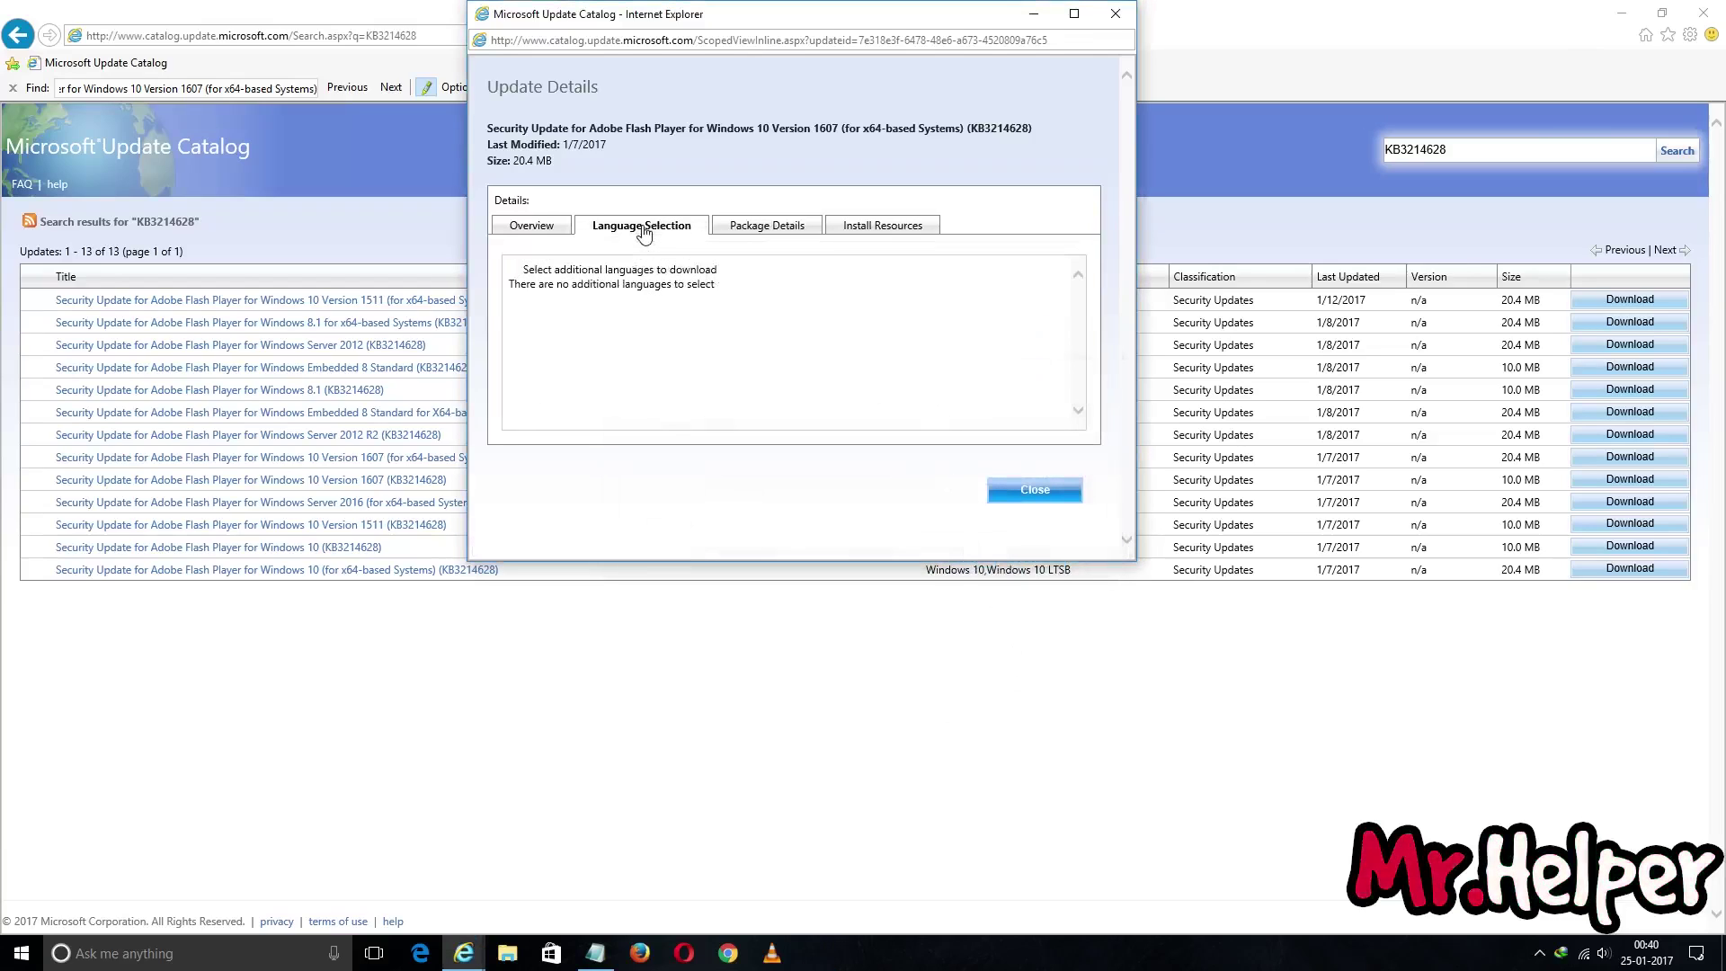
pyautogui.click(878, 228)
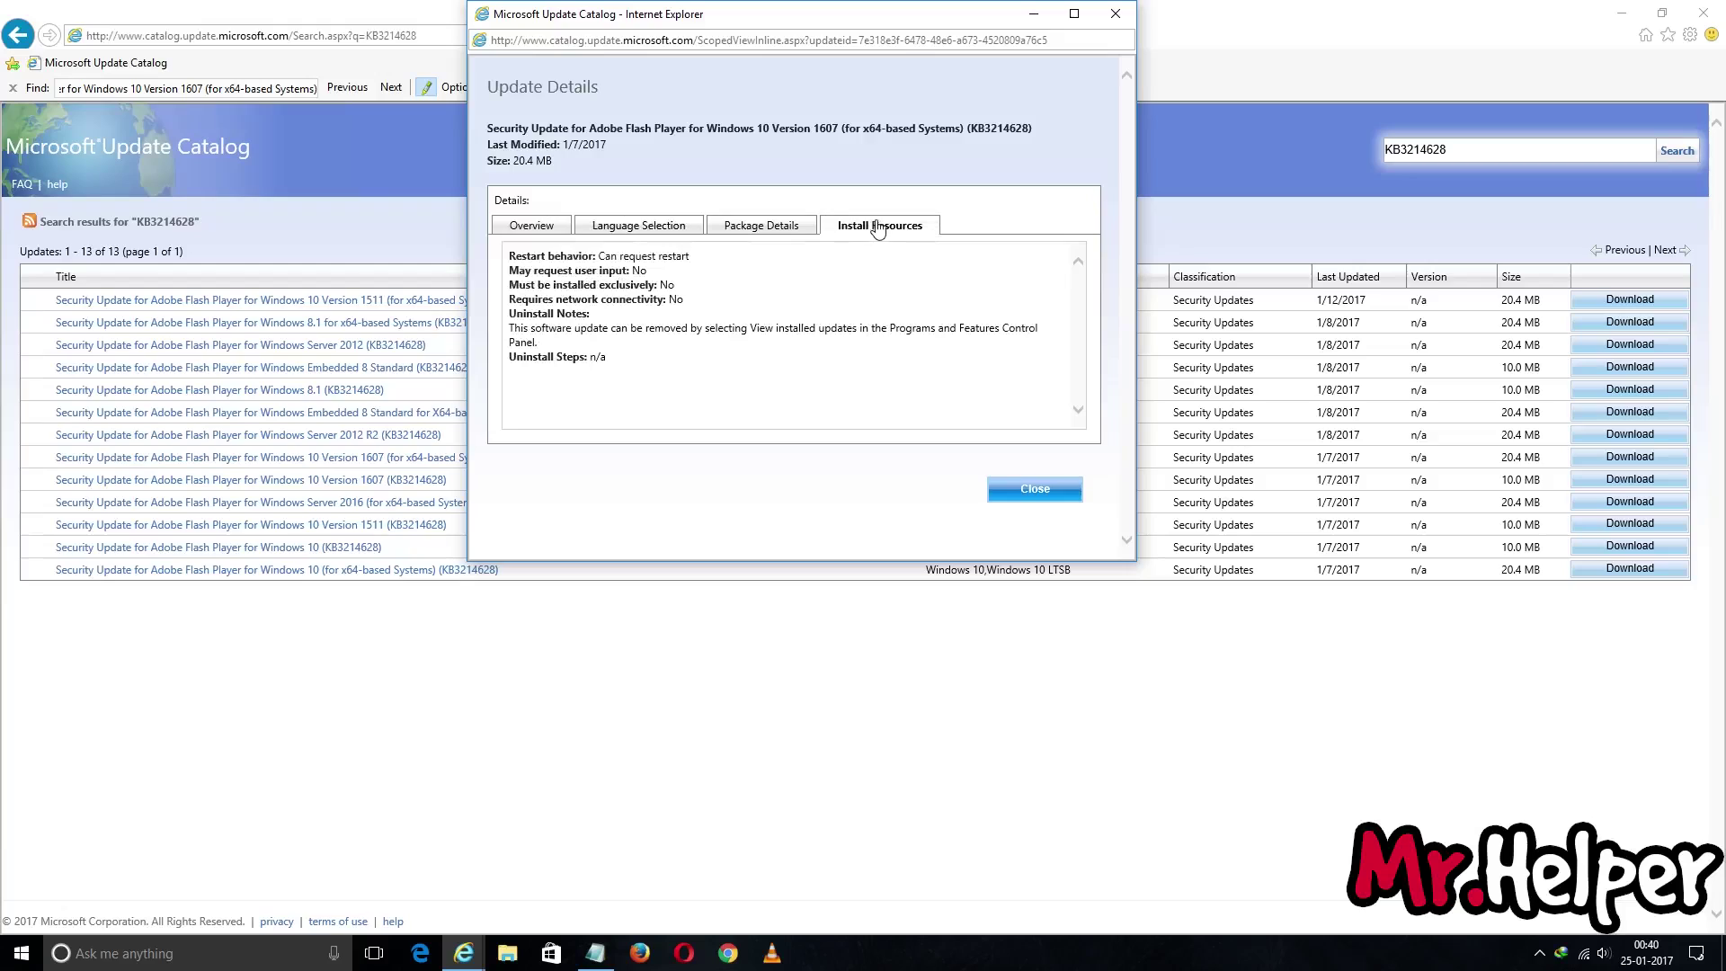
pyautogui.click(785, 228)
pyautogui.click(645, 229)
pyautogui.click(521, 230)
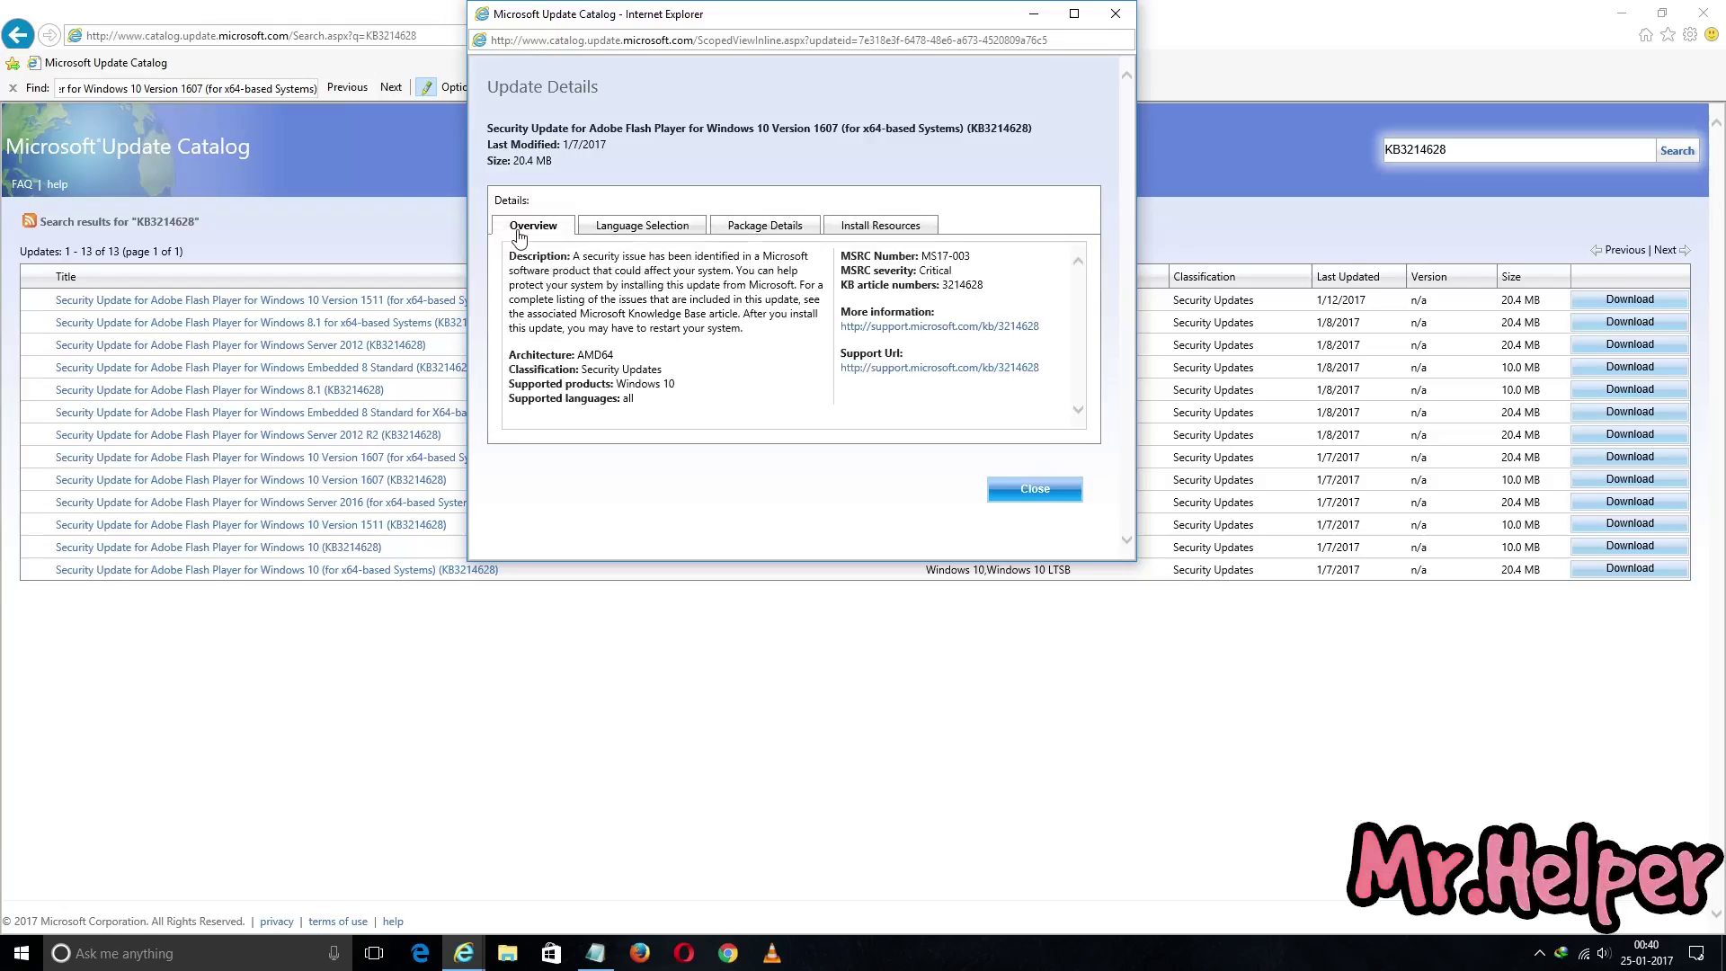
pyautogui.rightClick(891, 369)
pyautogui.click(799, 373)
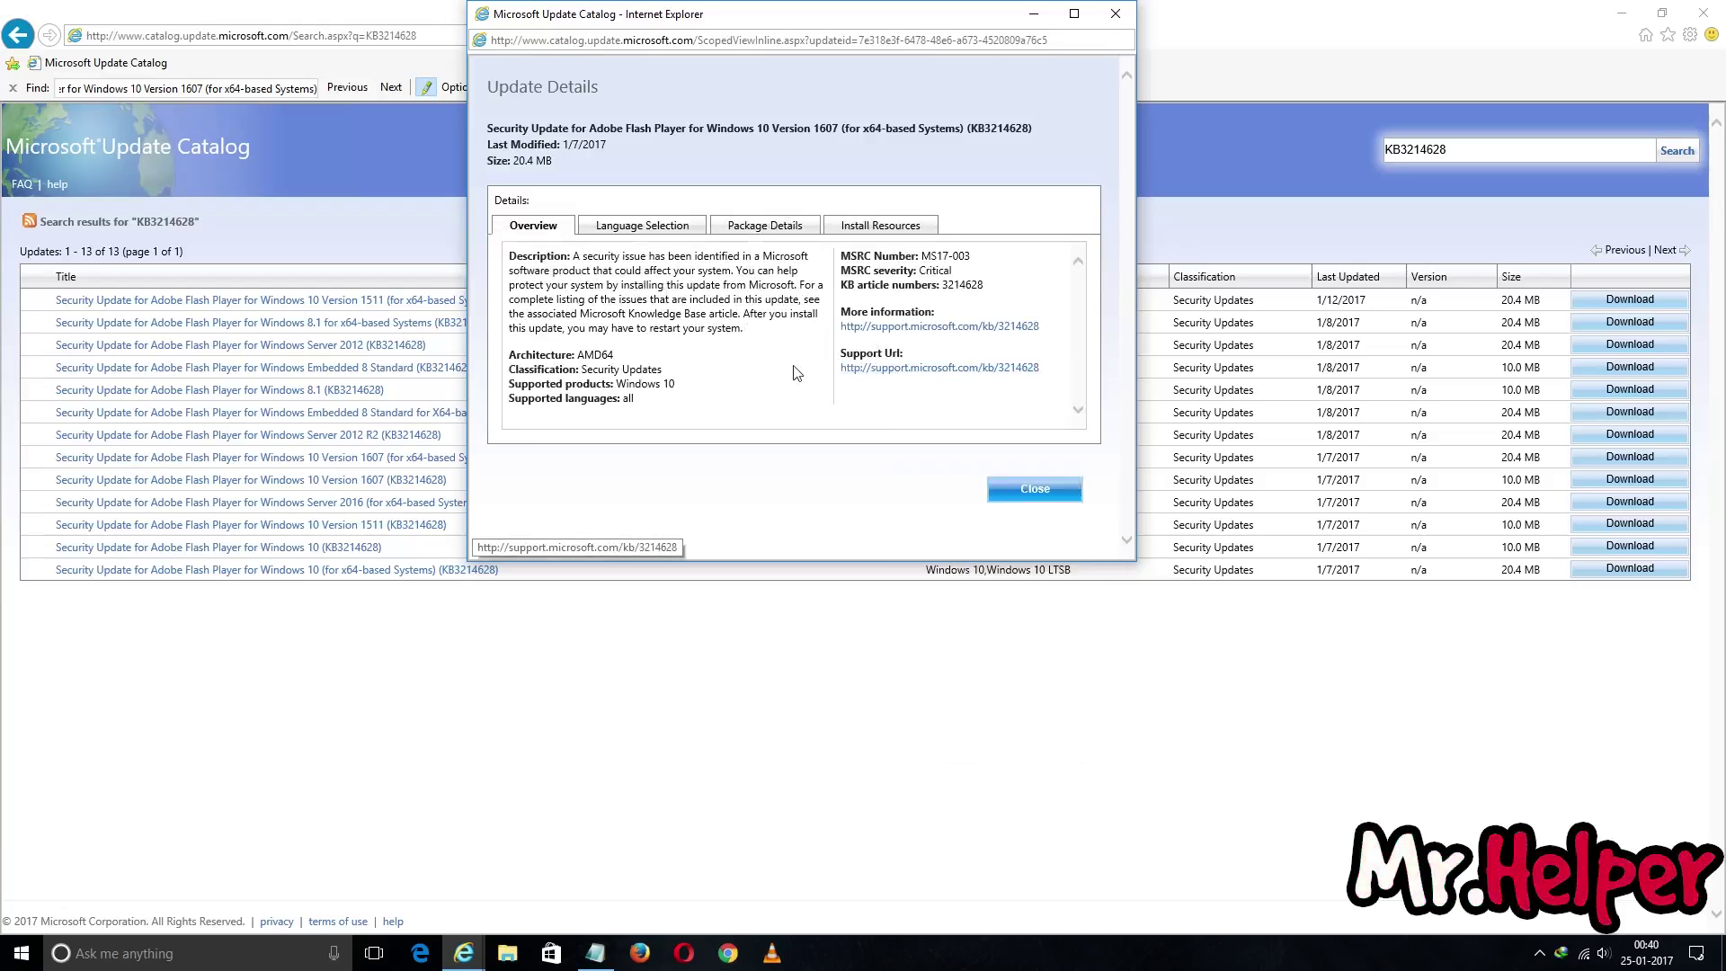
pyautogui.click(1035, 490)
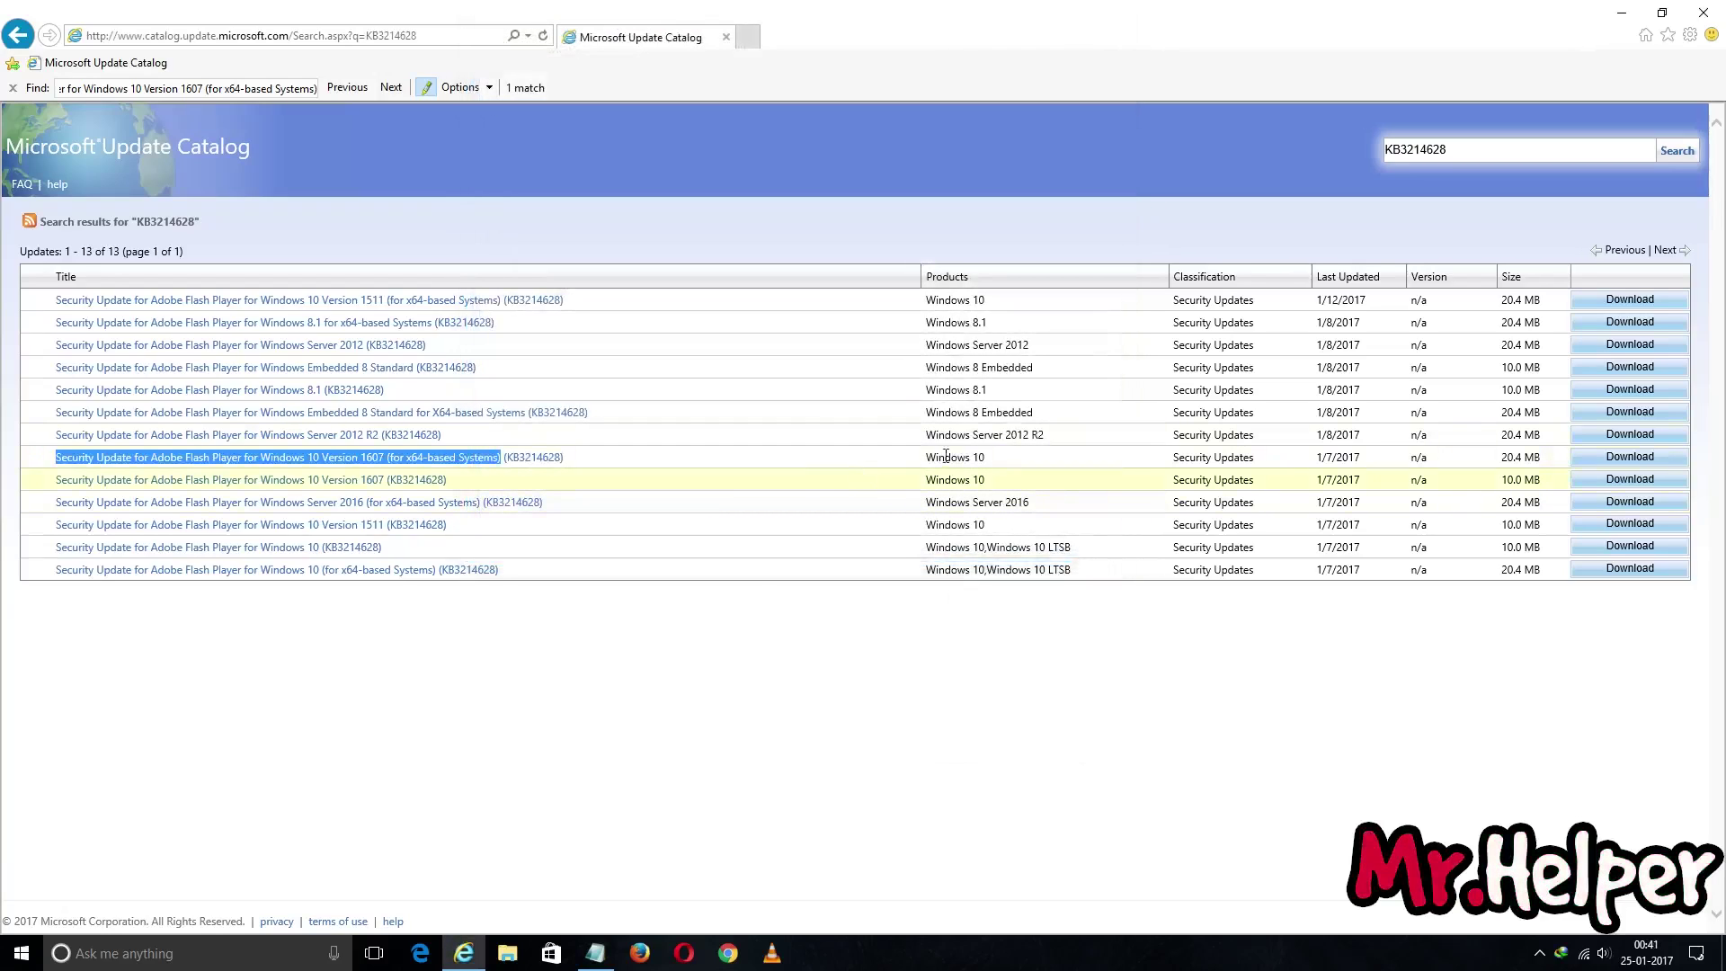
# Download the 20.41 MB Version 1607 x64 KB3214628 .msu package with IDM
pyautogui.click(1603, 463)
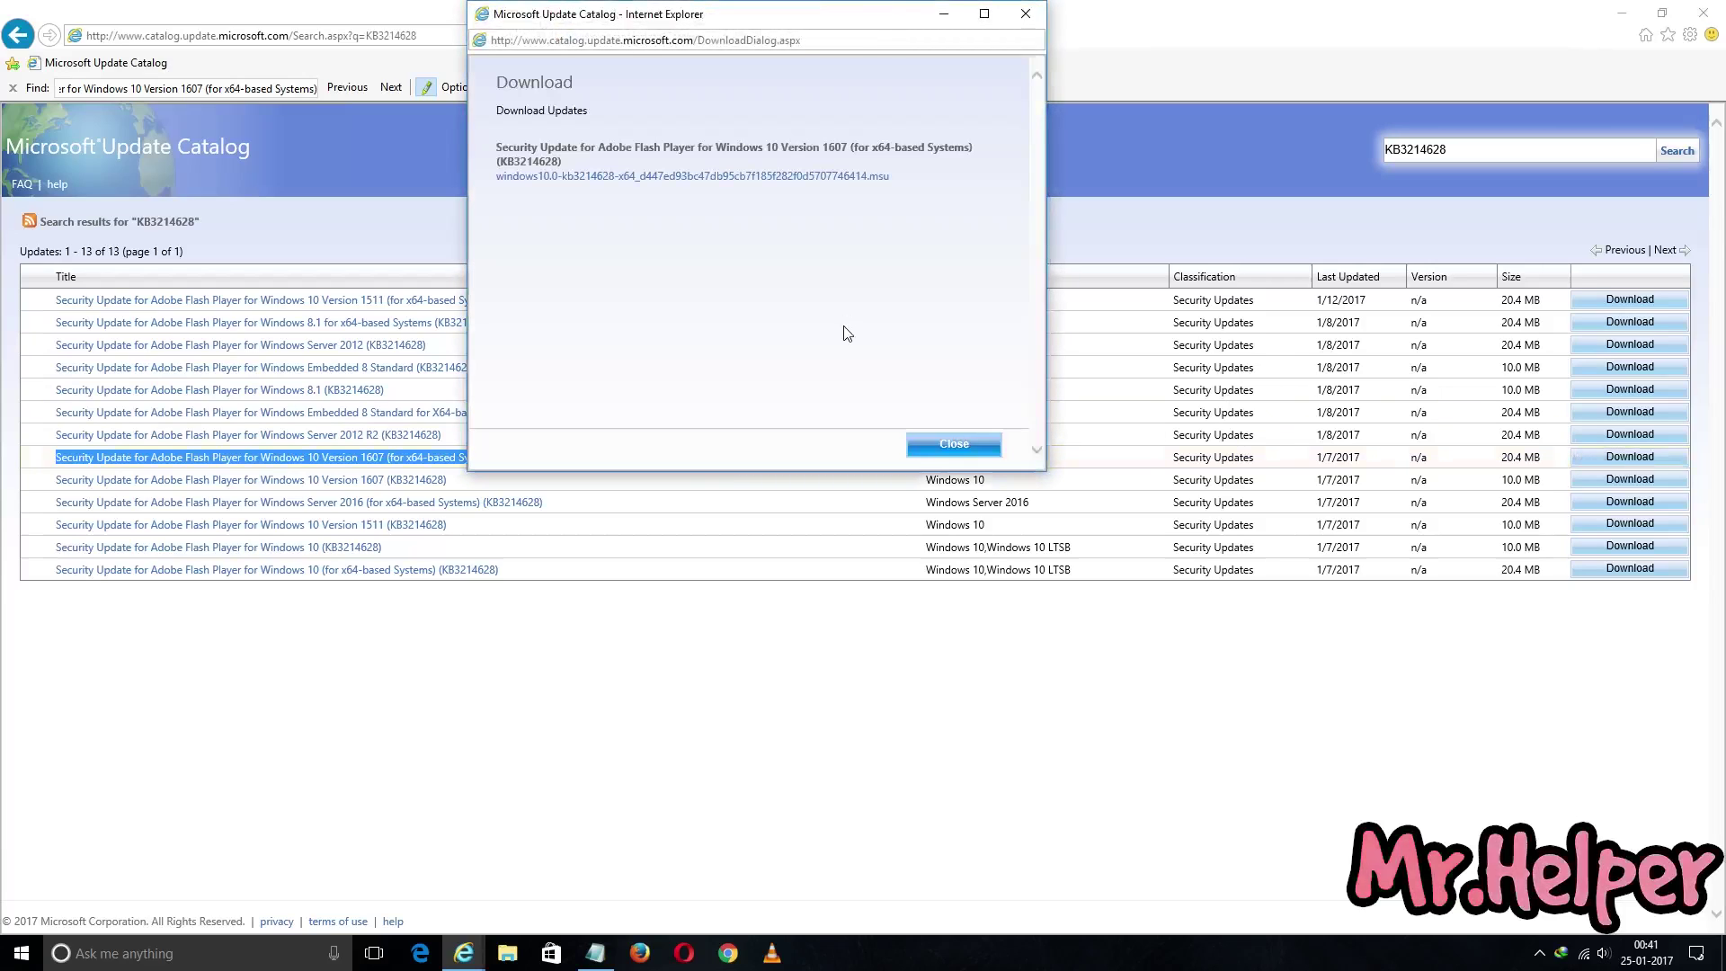
pyautogui.rightClick(560, 183)
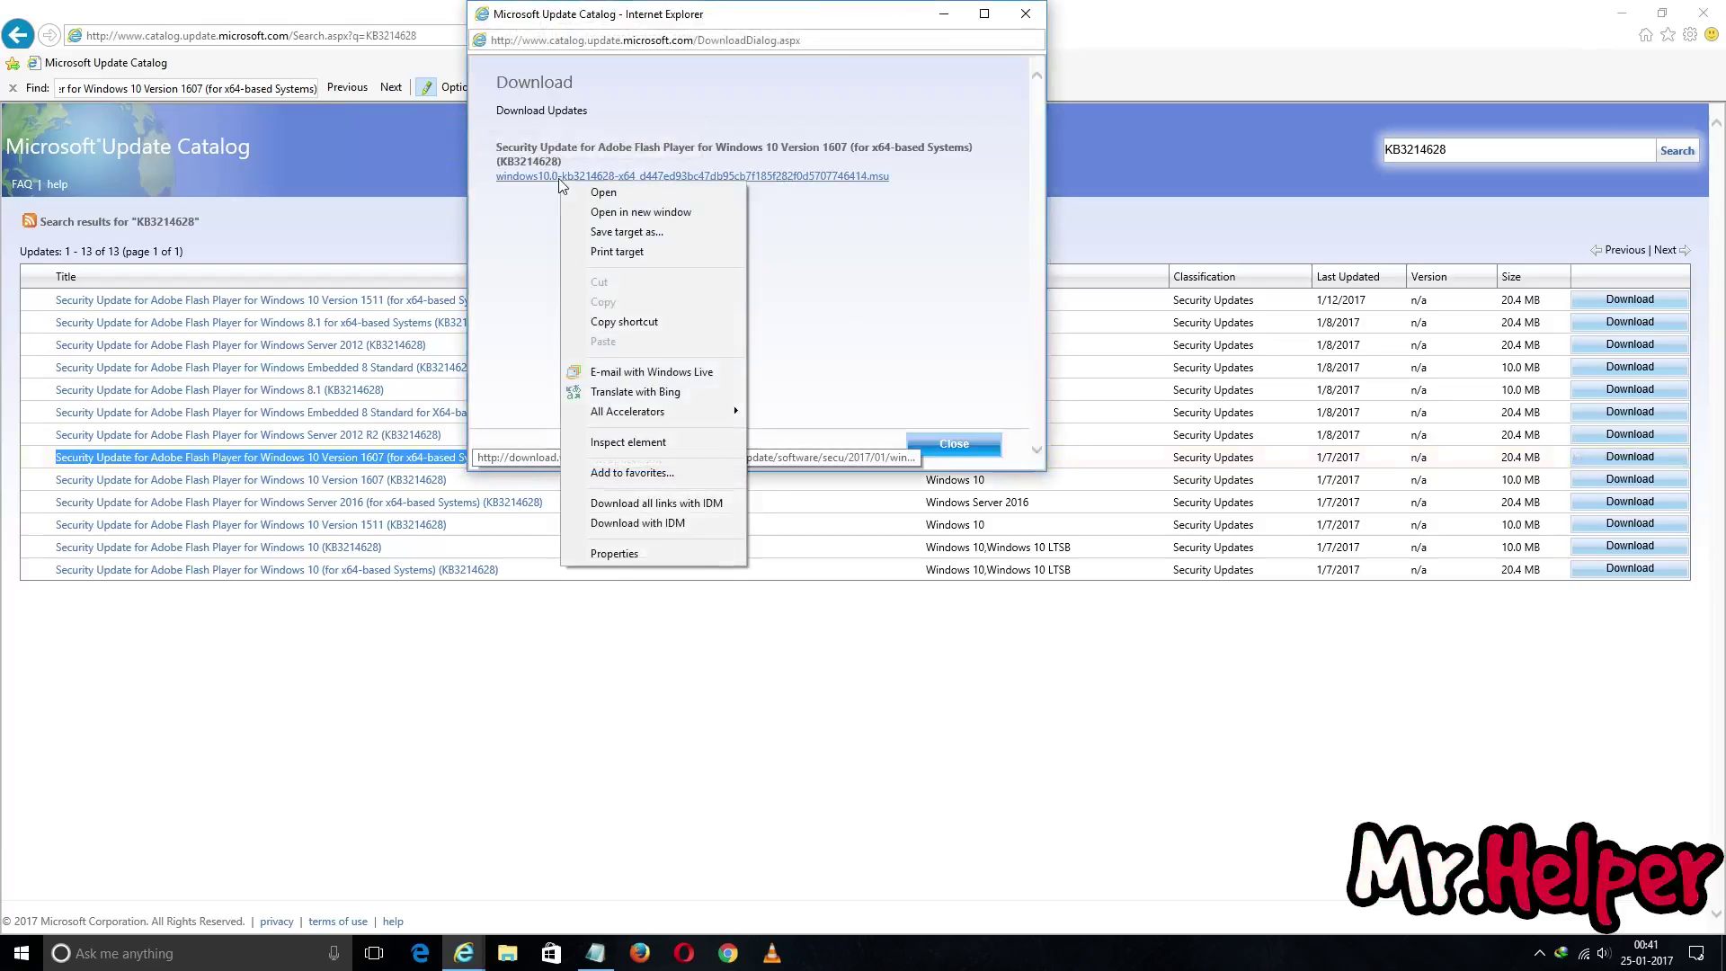
pyautogui.click(634, 525)
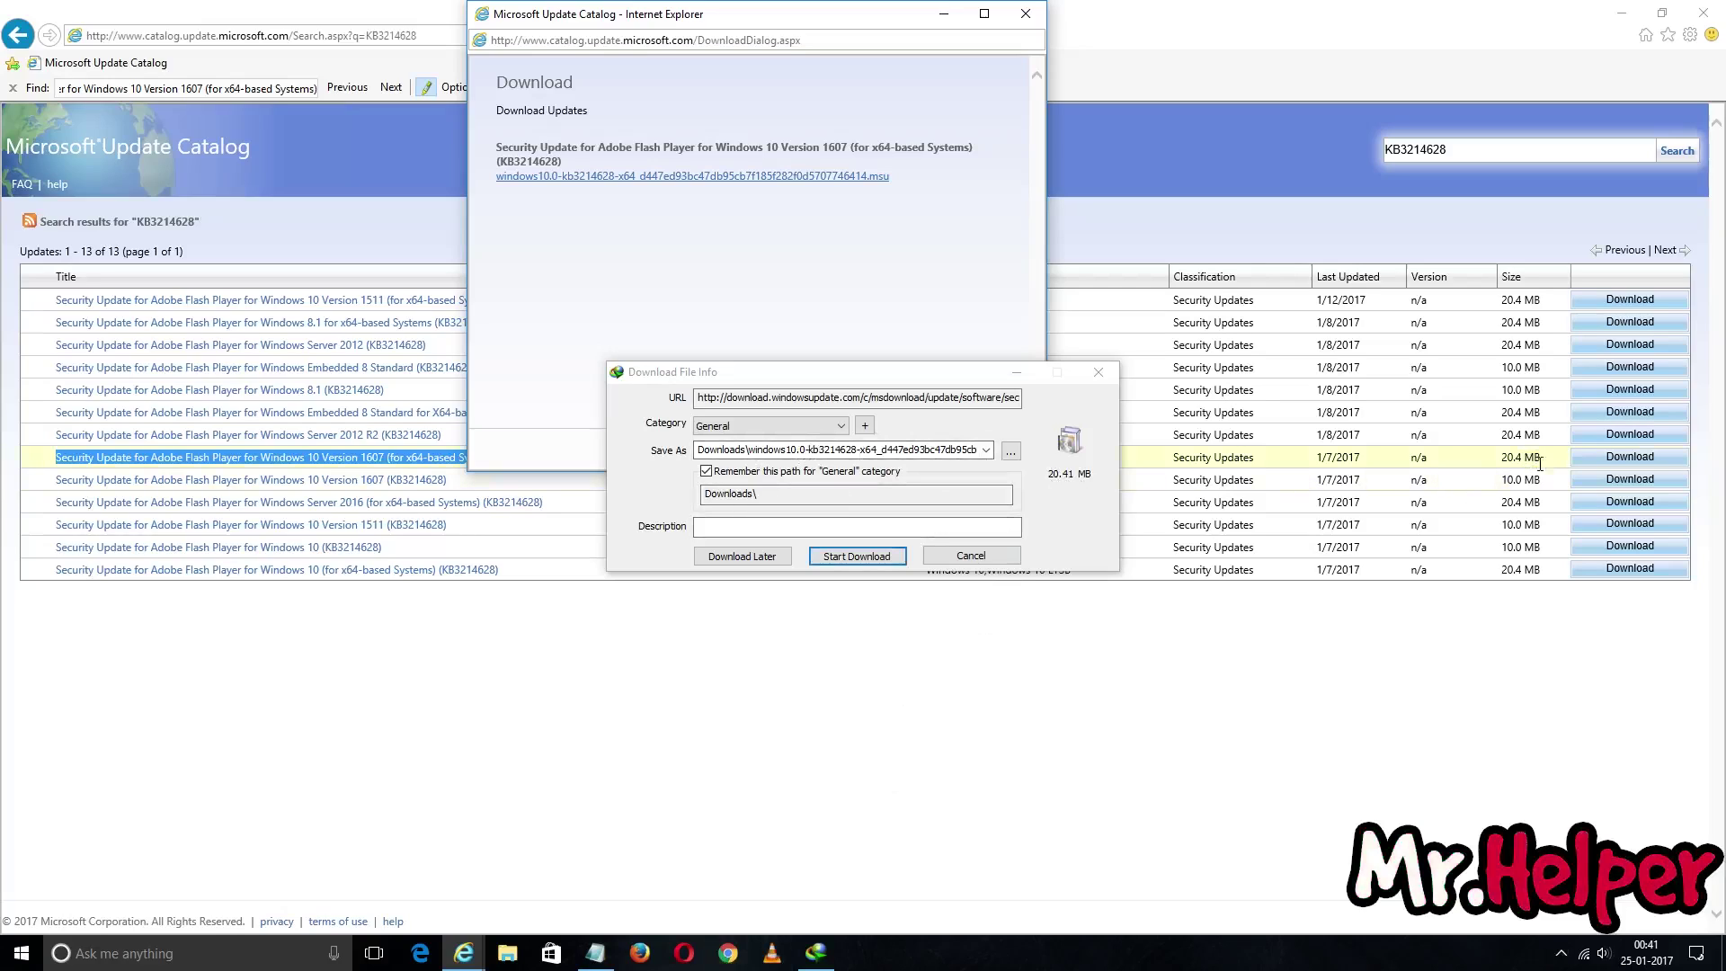
pyautogui.click(898, 557)
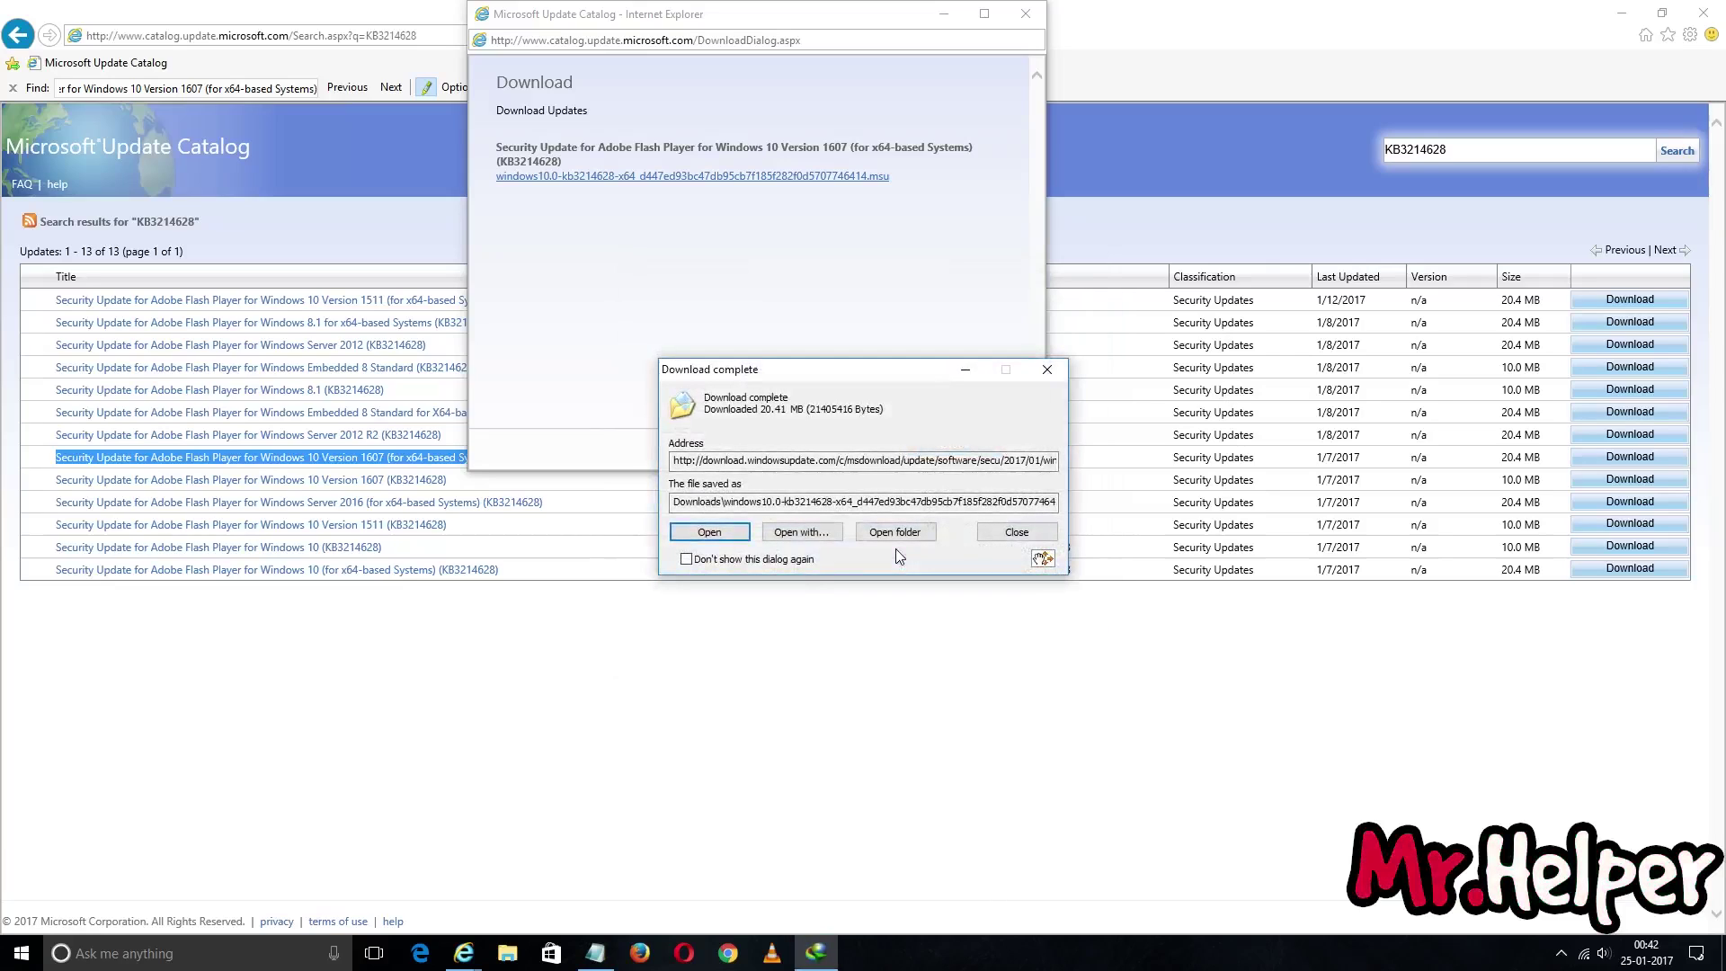
# Drag the downloaded KB3214628 .msu from IDM's Download complete dialog onto the desktop
pyautogui.press('Escape')
pyautogui.press('super+d')
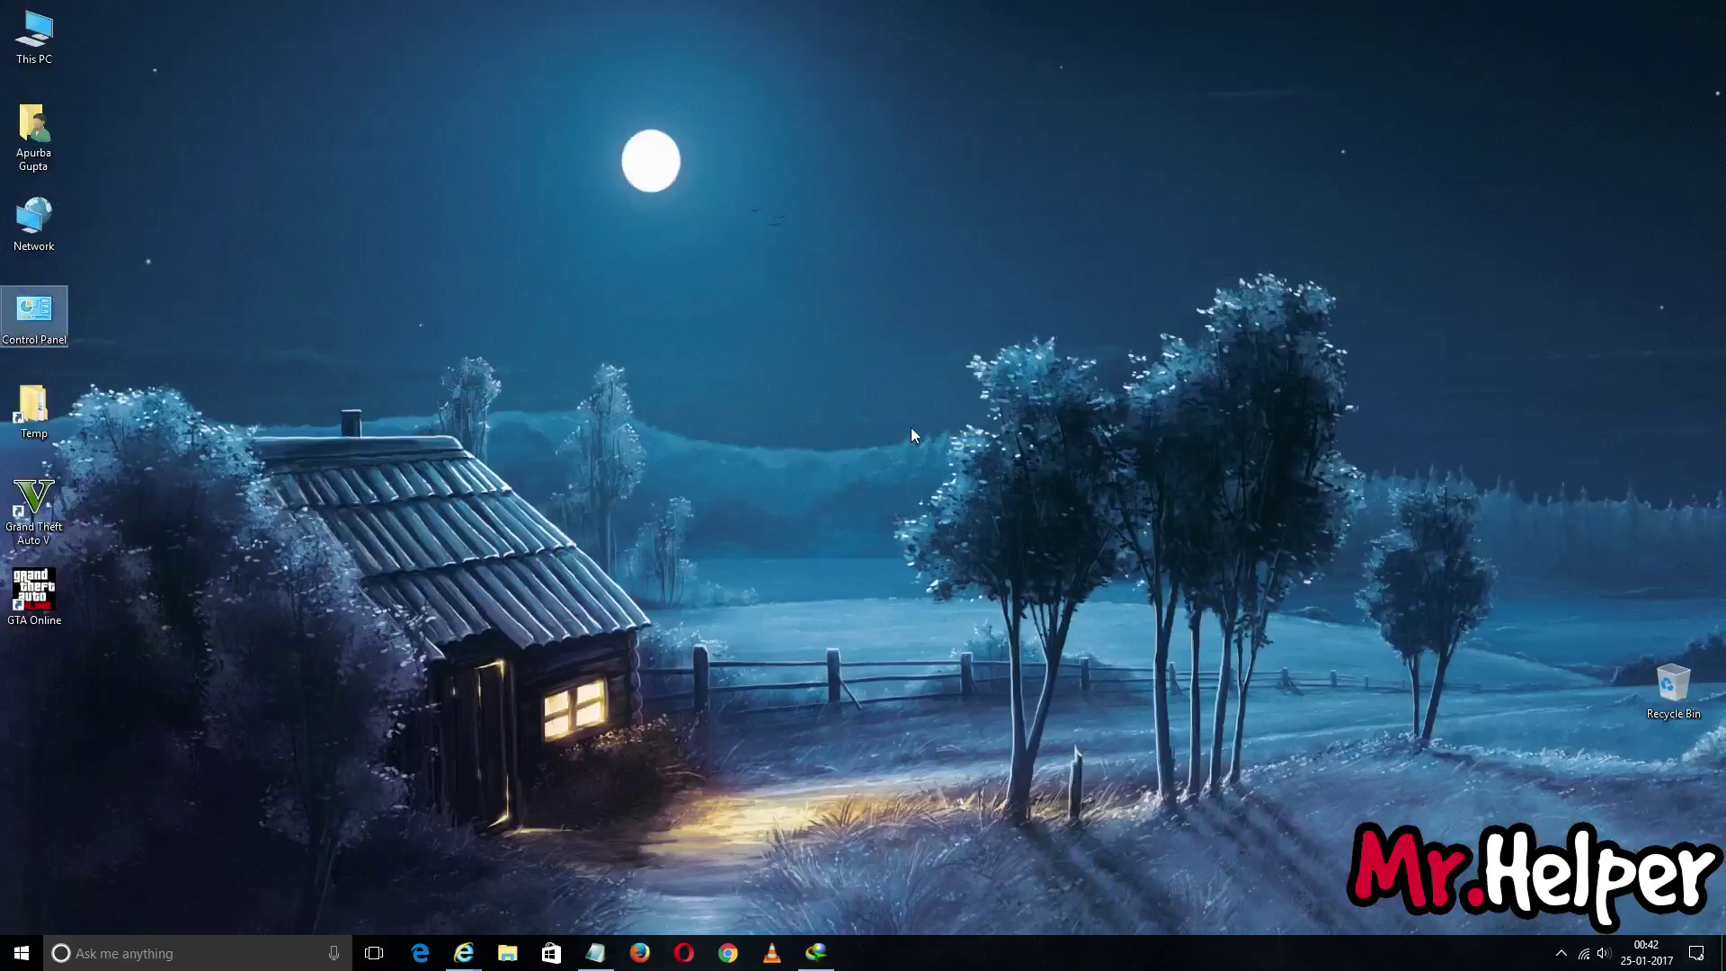
pyautogui.click(816, 952)
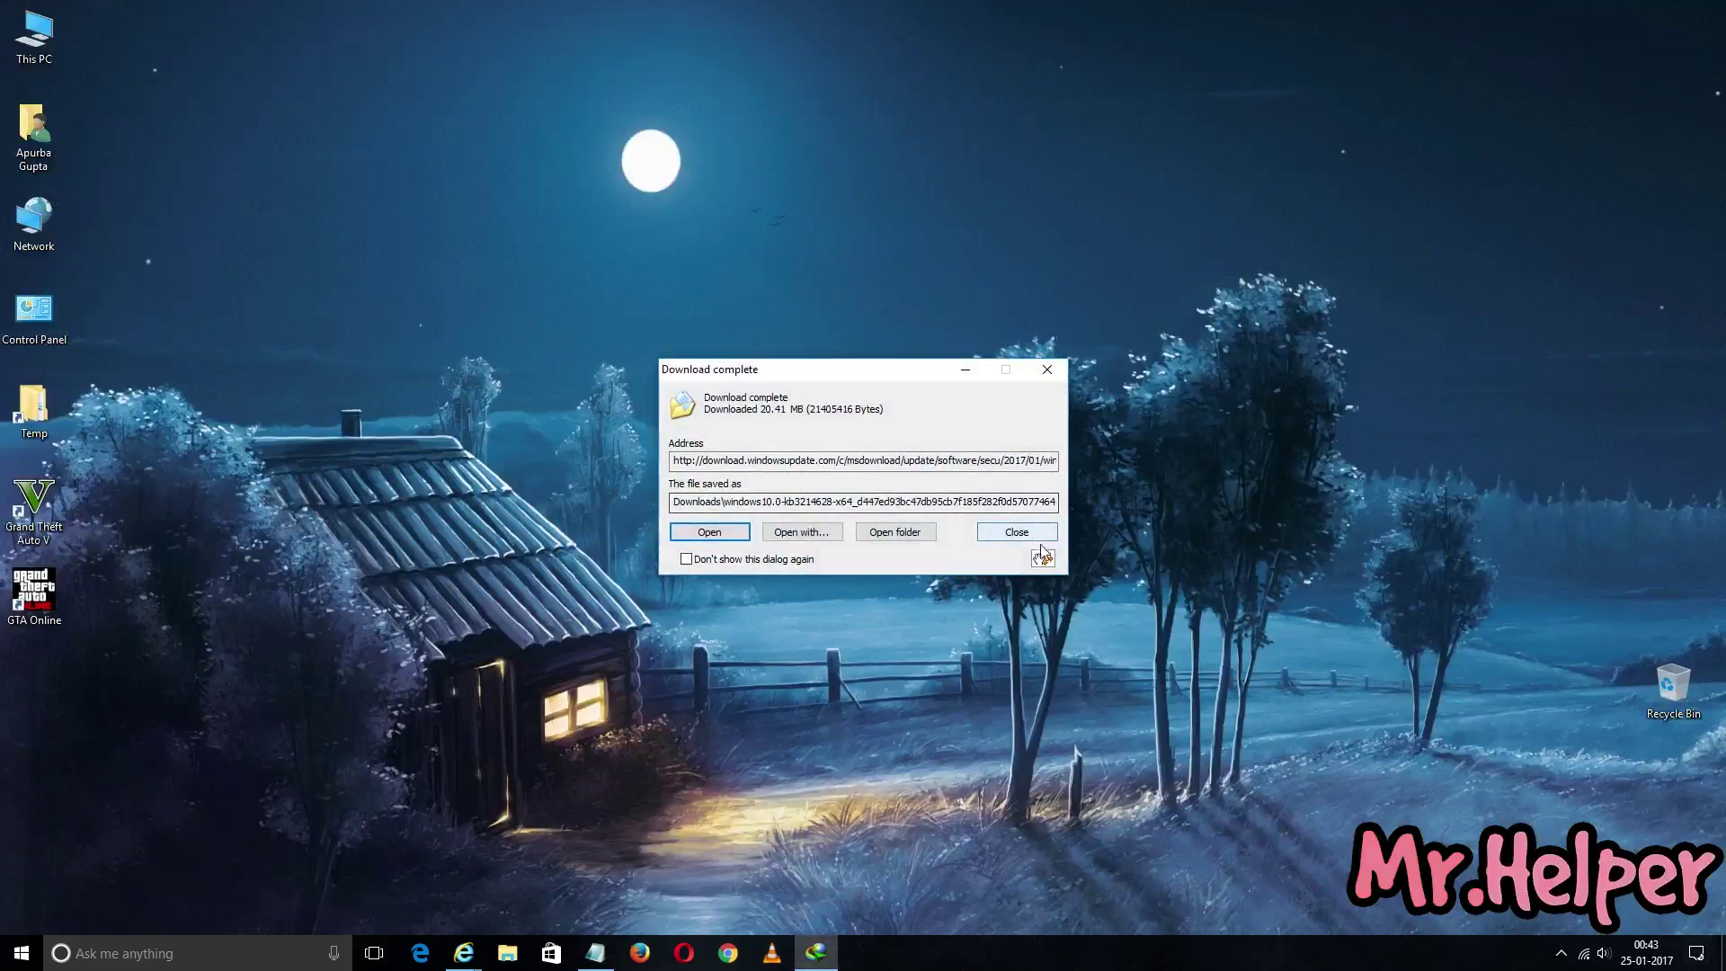
pyautogui.moveTo(1041, 562); pyautogui.dragTo(215, 626)
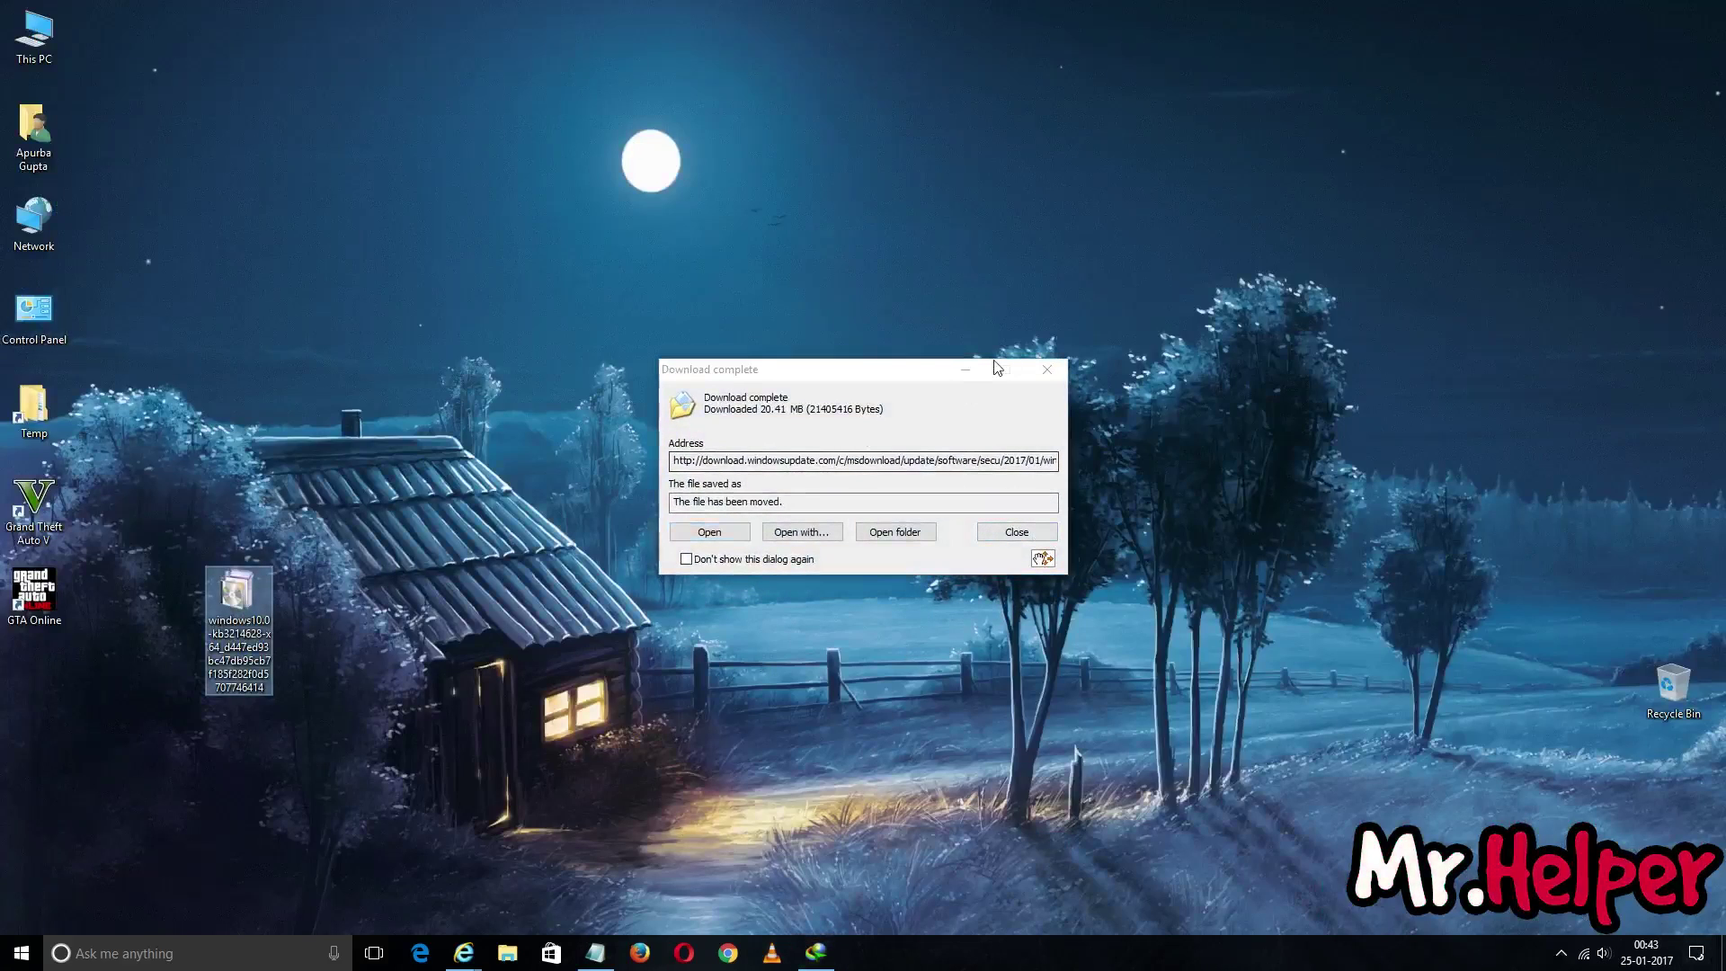
pyautogui.click(1046, 371)
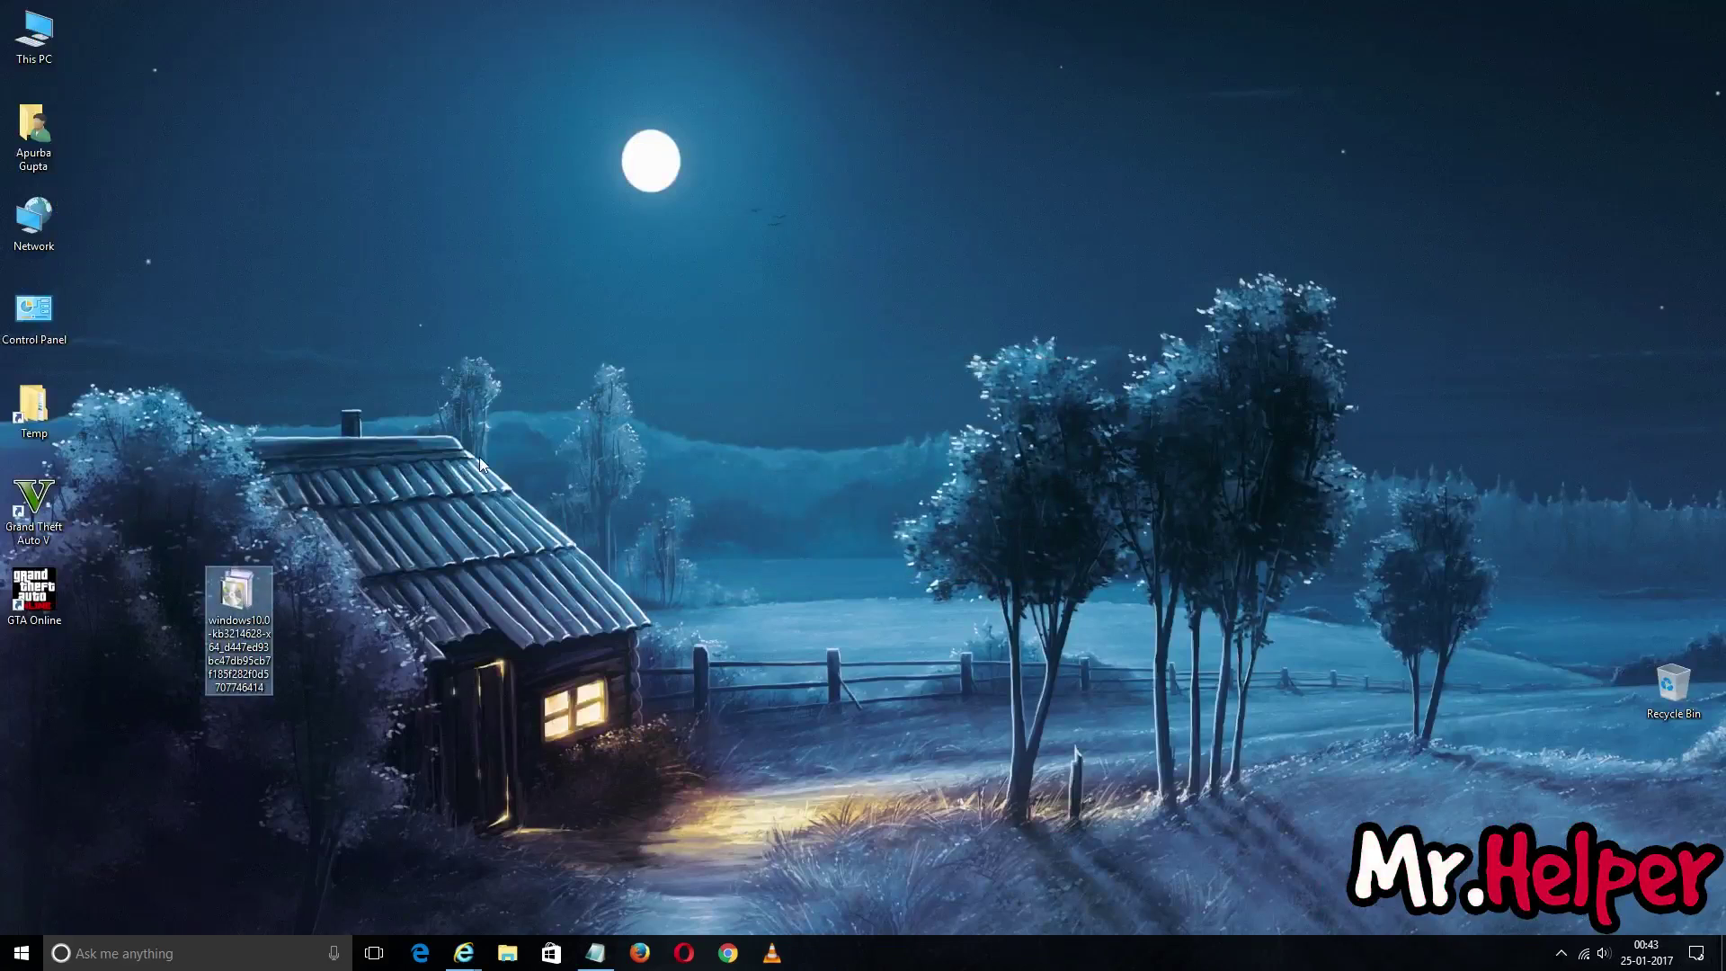
# Run the KB3214628 .msu twice, dismissing the 0x80070422 installer error each time
pyautogui.doubleClick(249, 584)
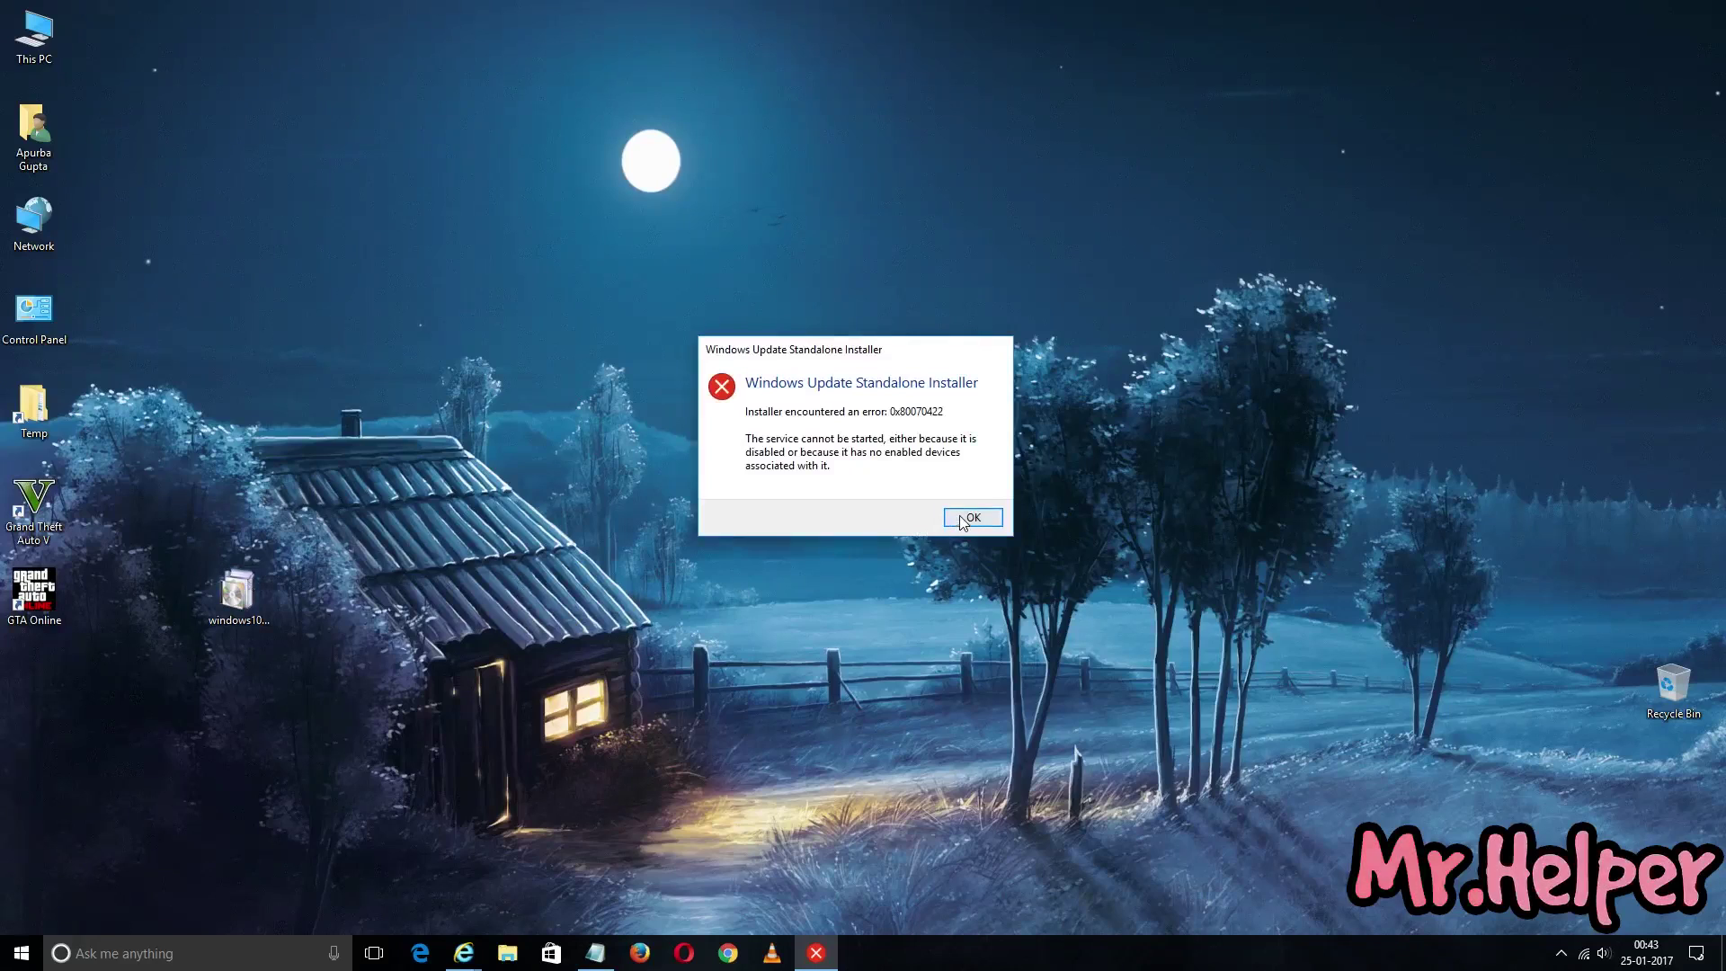
pyautogui.press('Return')
pyautogui.doubleClick(241, 591)
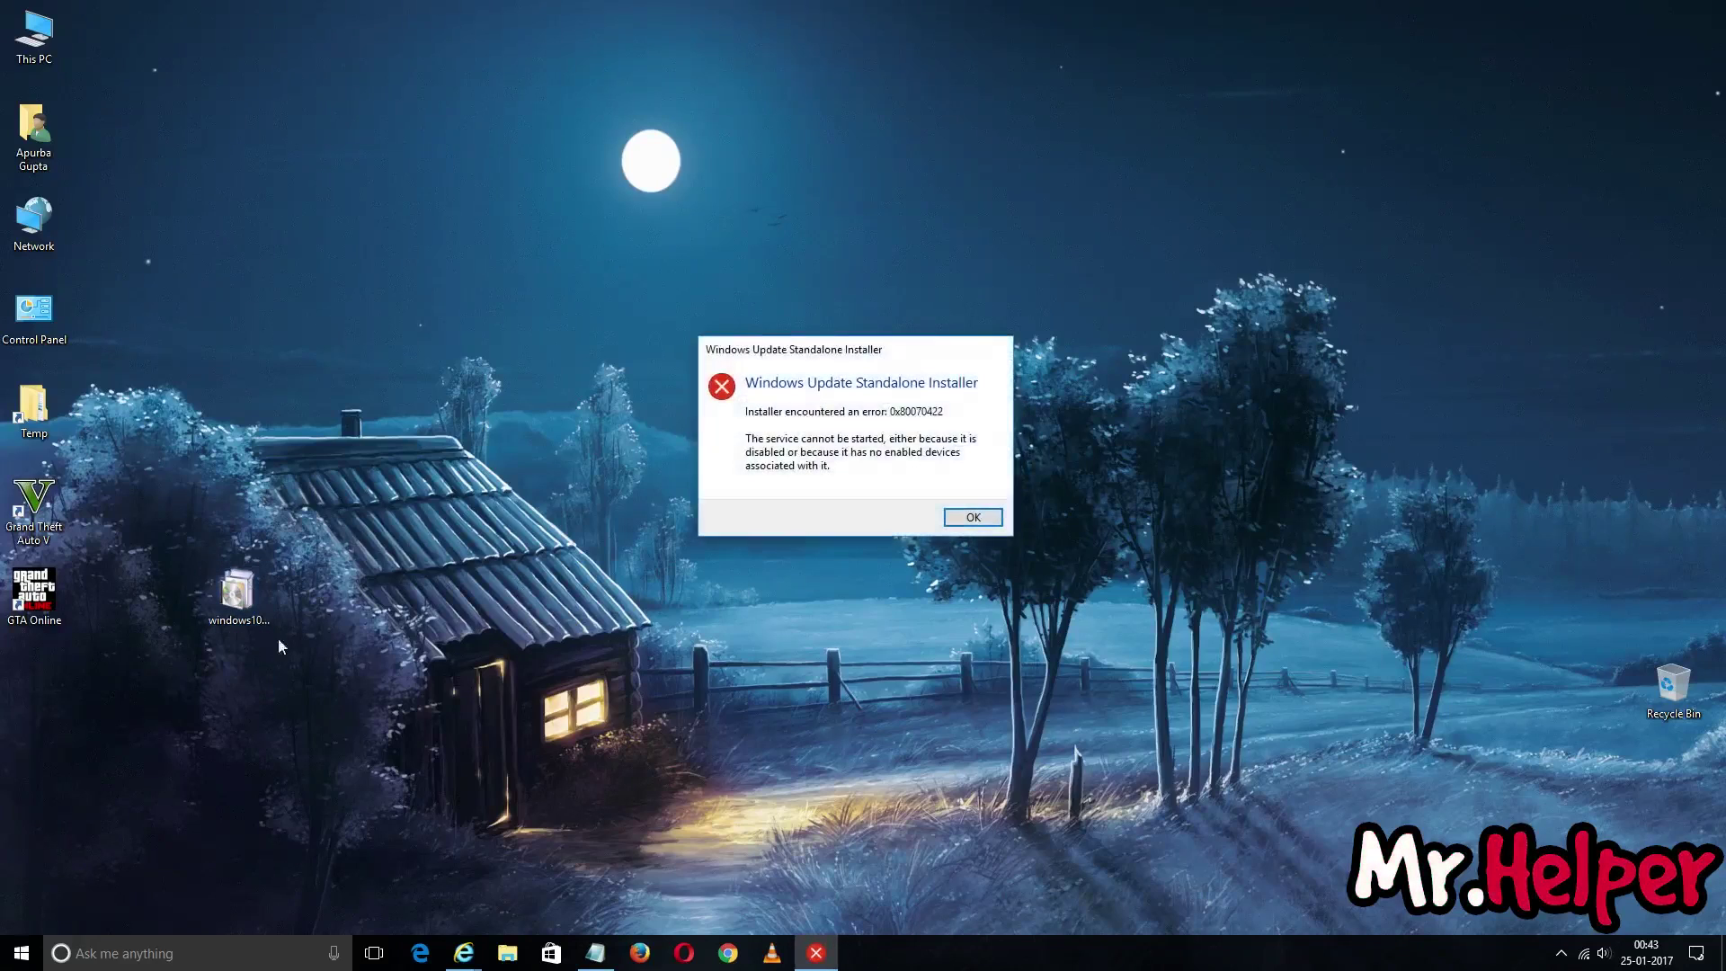
pyautogui.click(960, 514)
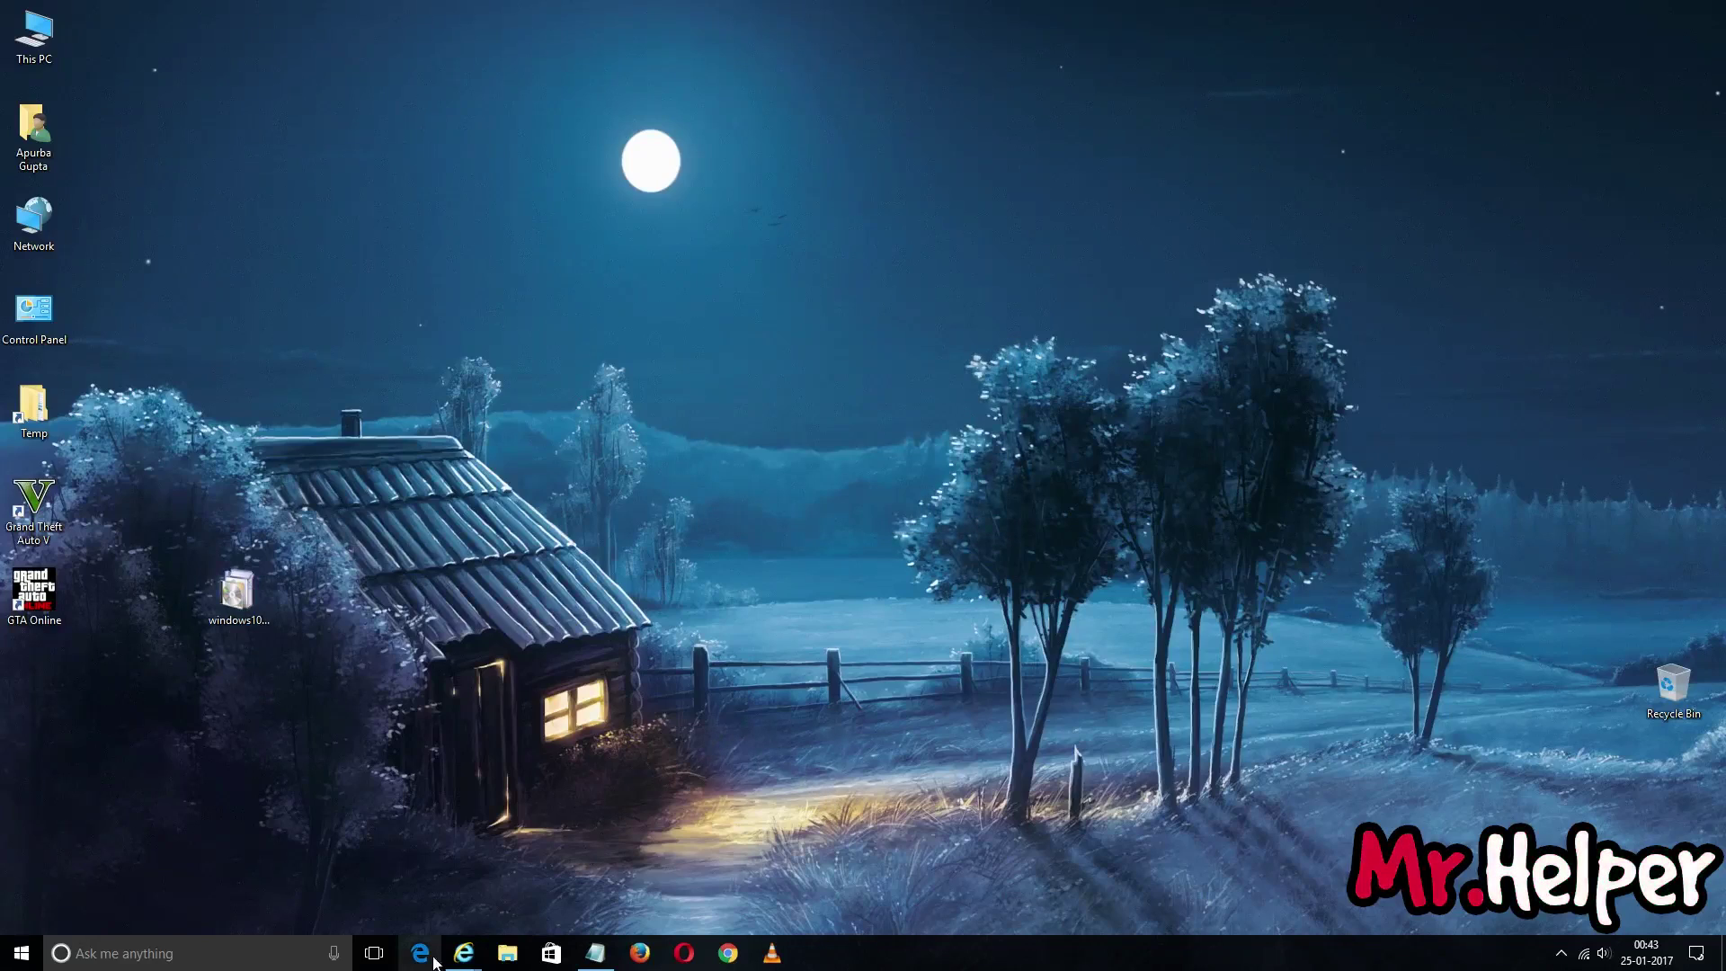
# Close the catalog download window, minimize the browser, and retry the installer, dismissing the error
pyautogui.moveTo(454, 955)
pyautogui.click(551, 878)
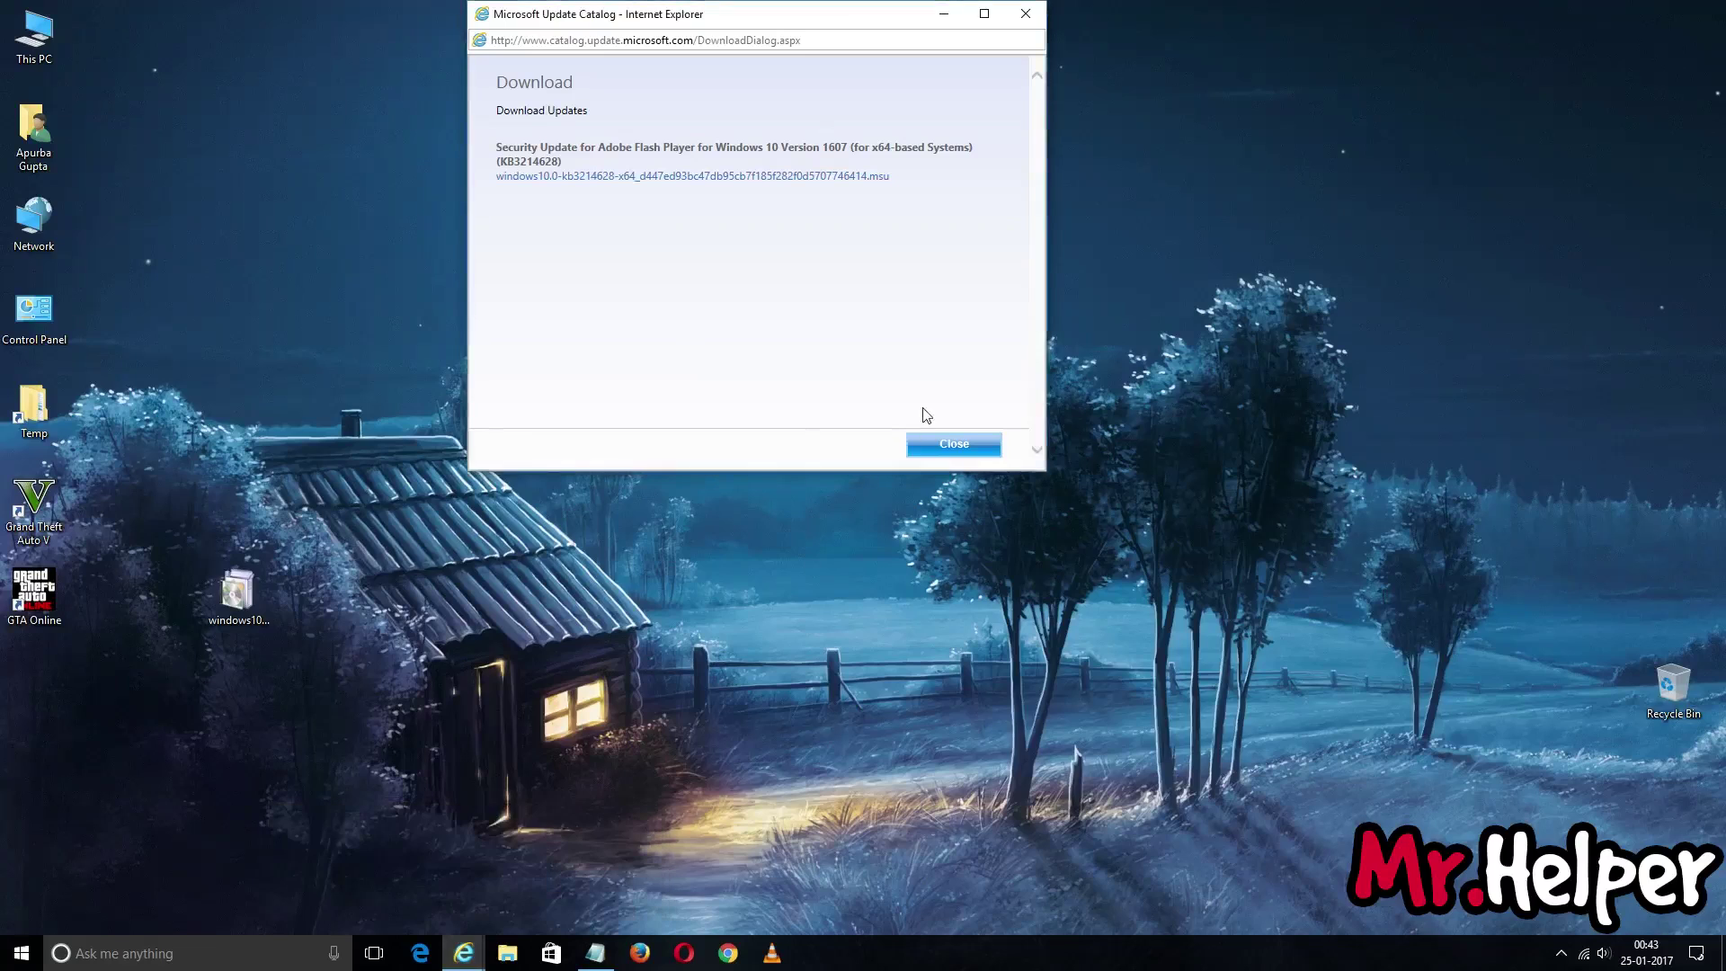
pyautogui.click(938, 446)
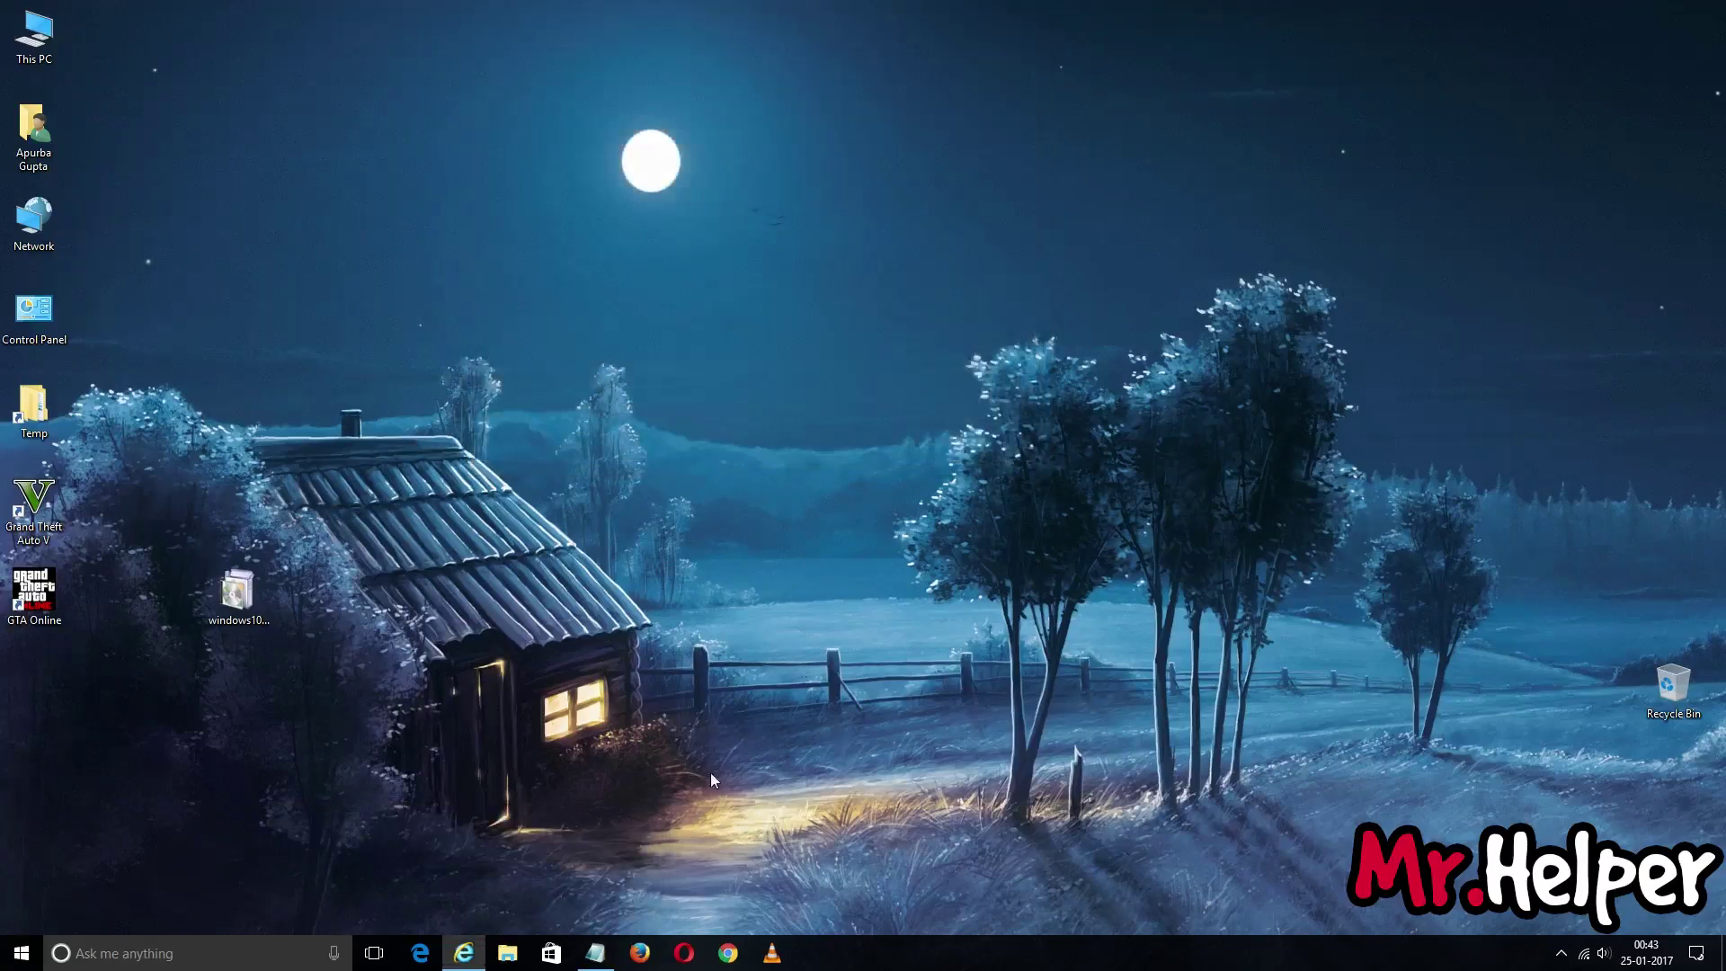
pyautogui.click(464, 954)
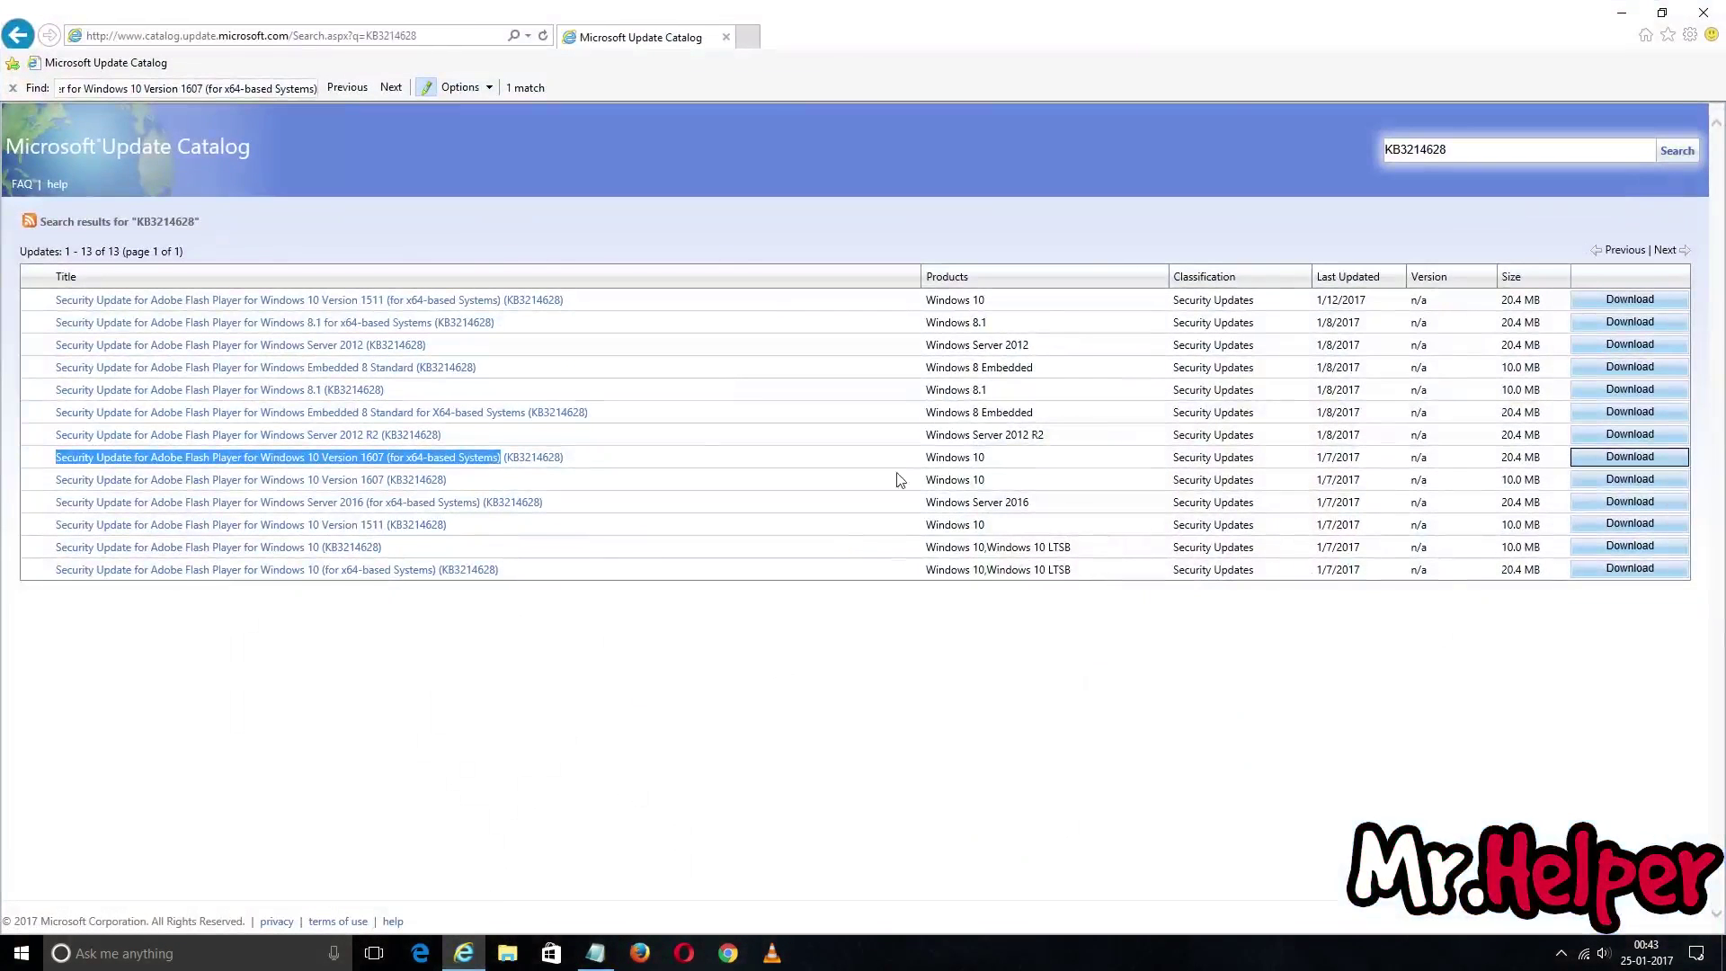
pyautogui.click(1621, 13)
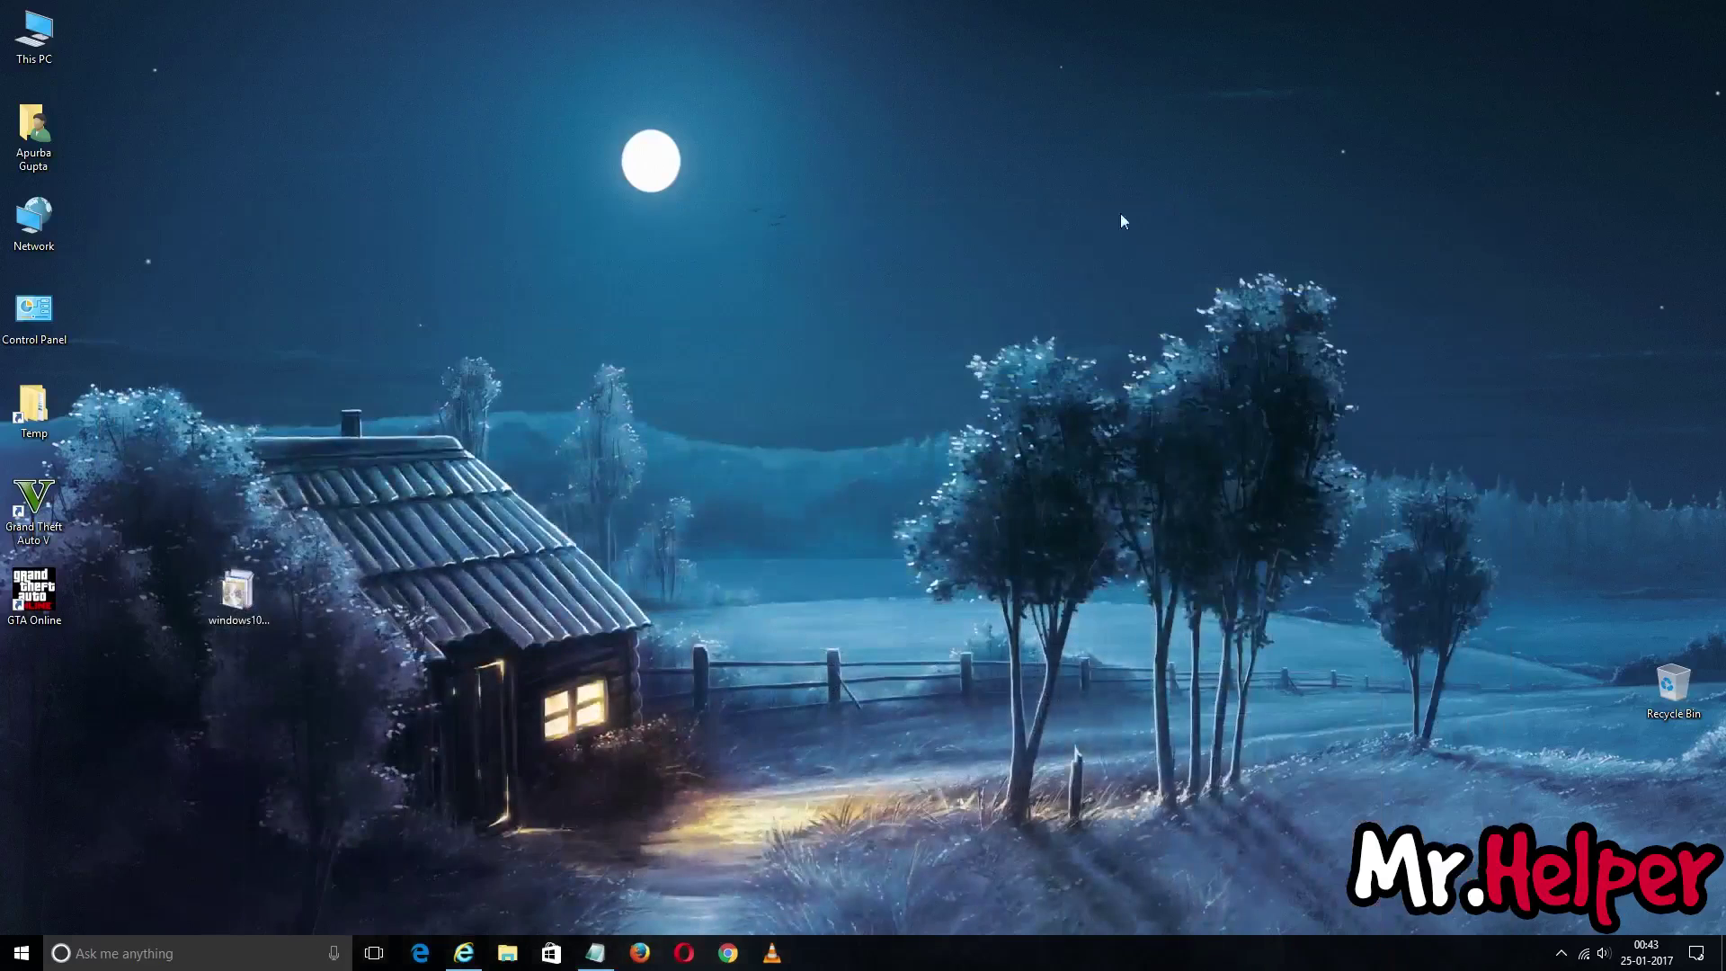
pyautogui.doubleClick(237, 594)
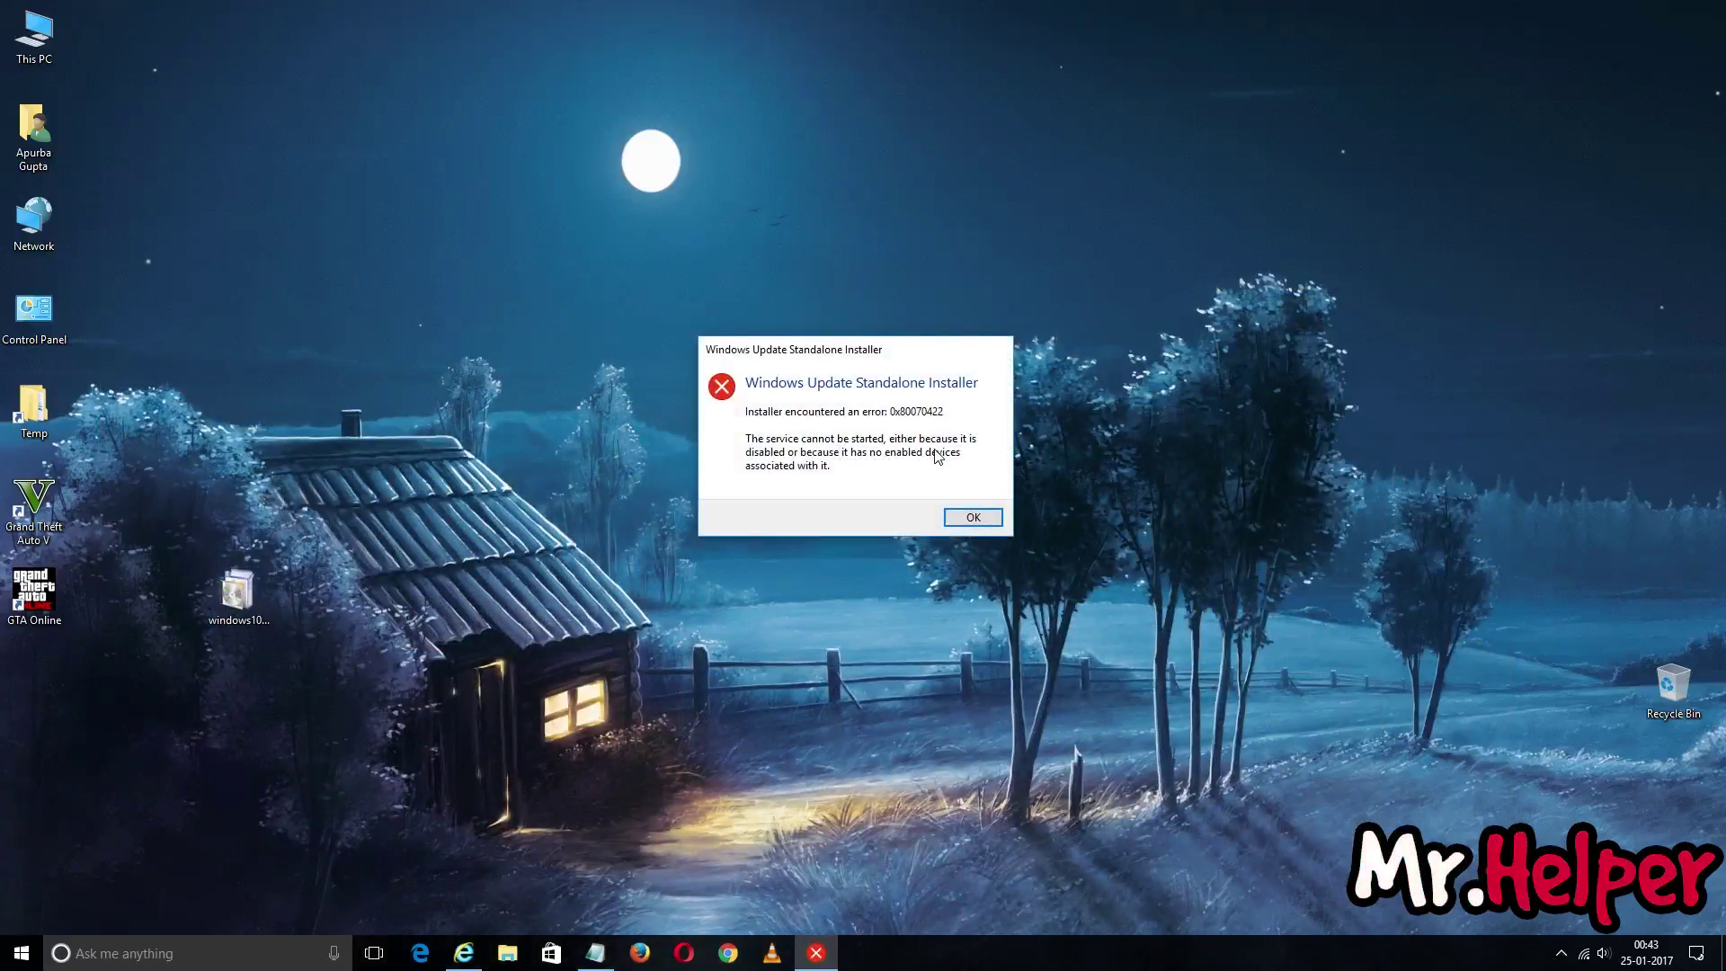
pyautogui.click(973, 519)
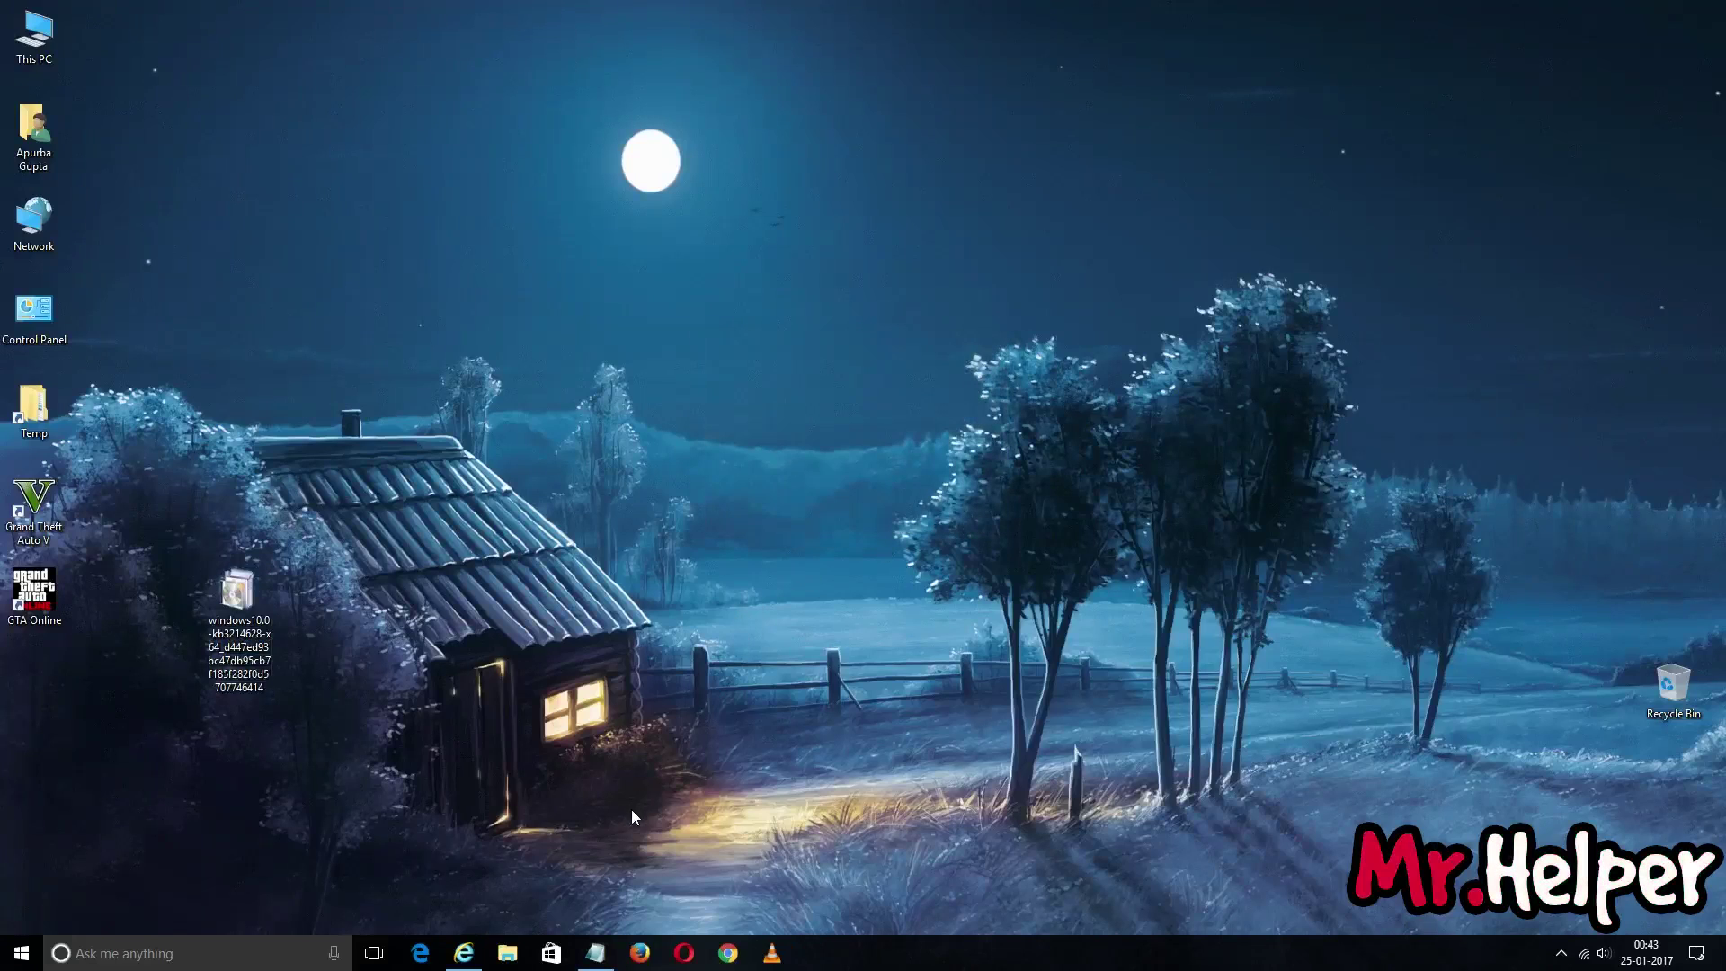
# Minimize the browser, refresh the desktop, and run the .msu once more, dismissing the error
pyautogui.click(479, 954)
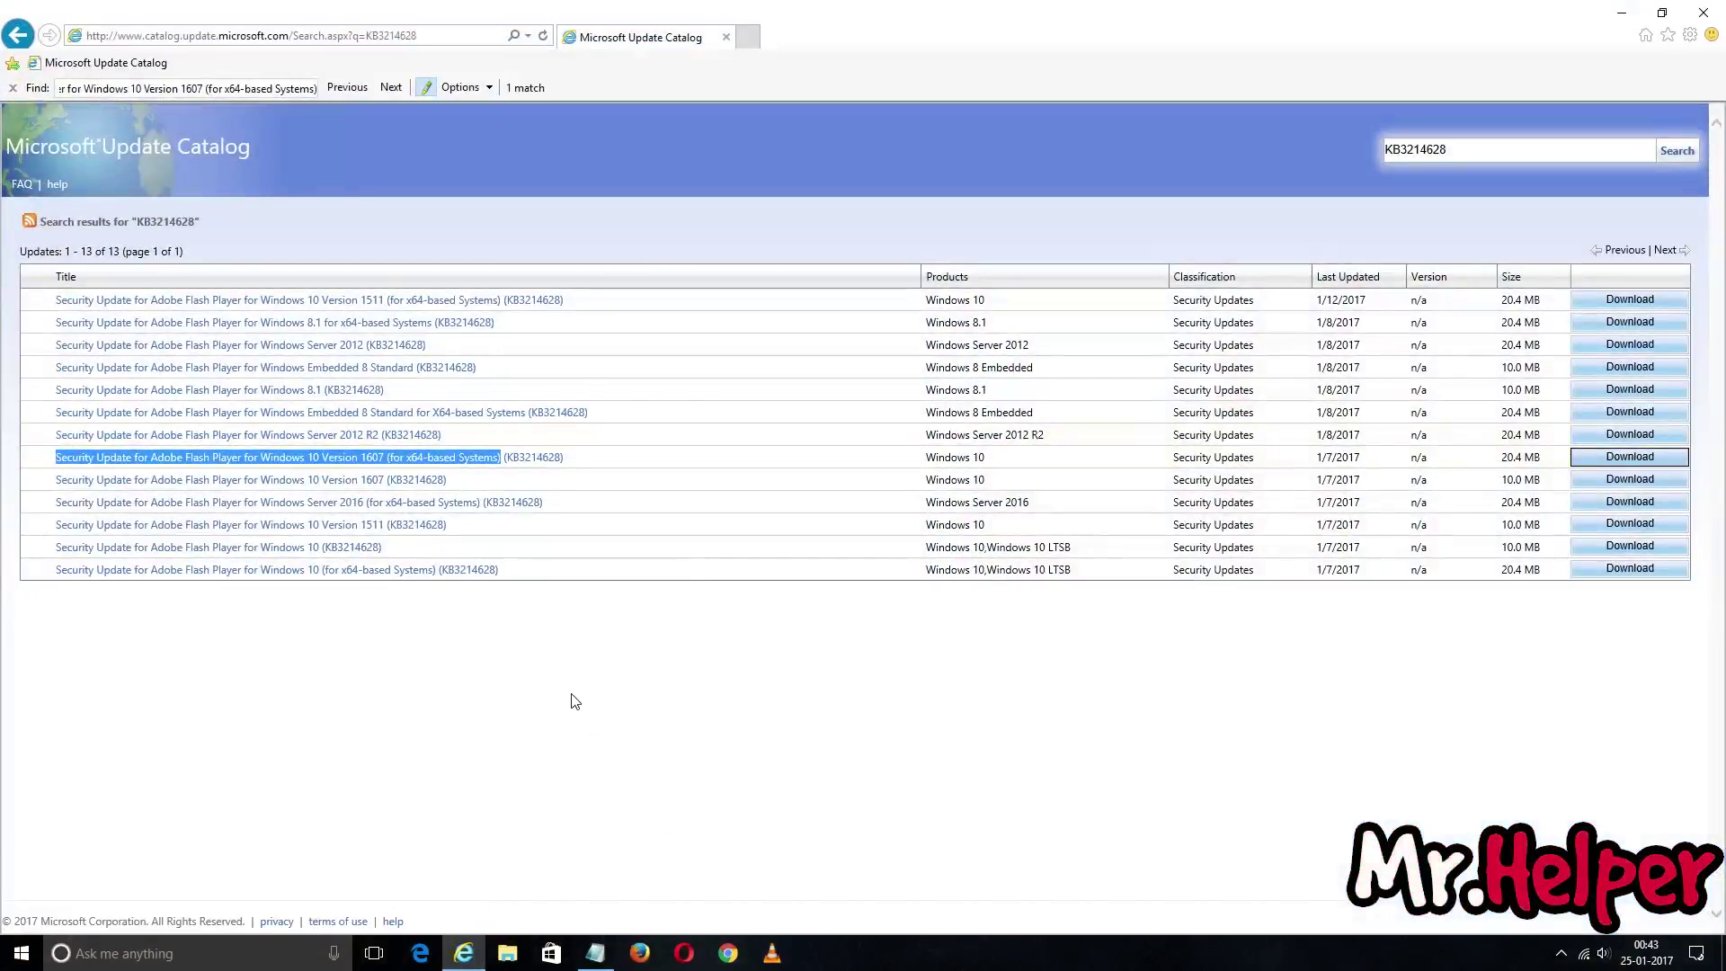
pyautogui.click(1621, 13)
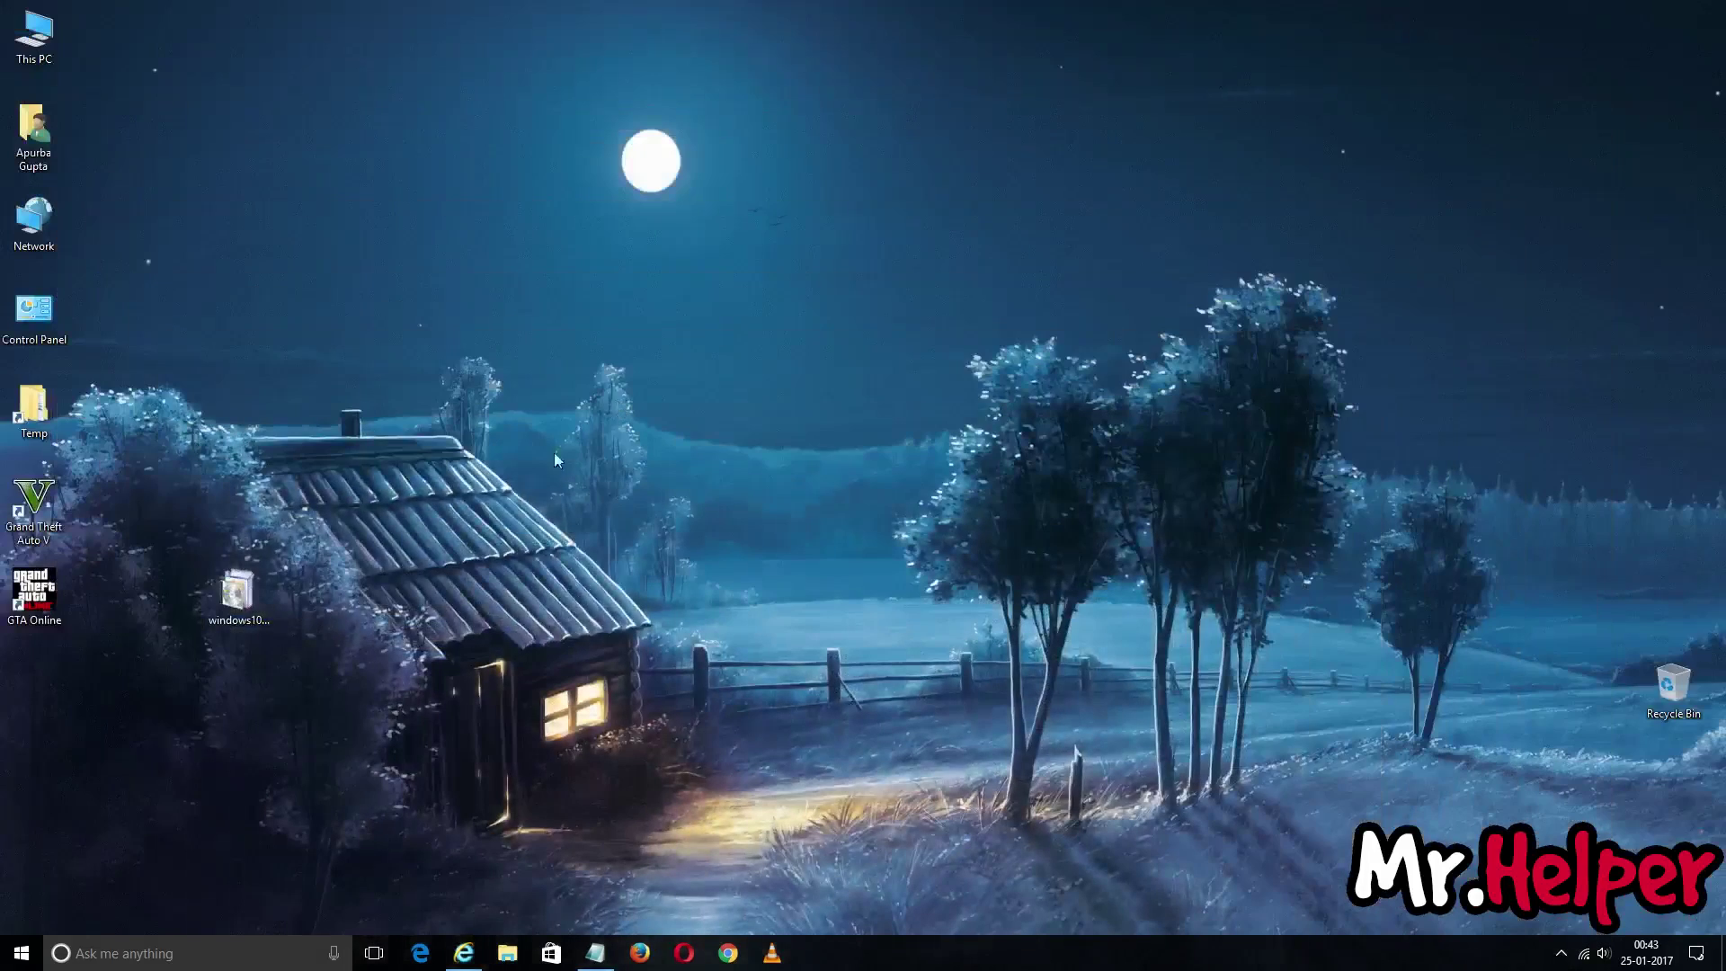
pyautogui.rightClick(511, 331)
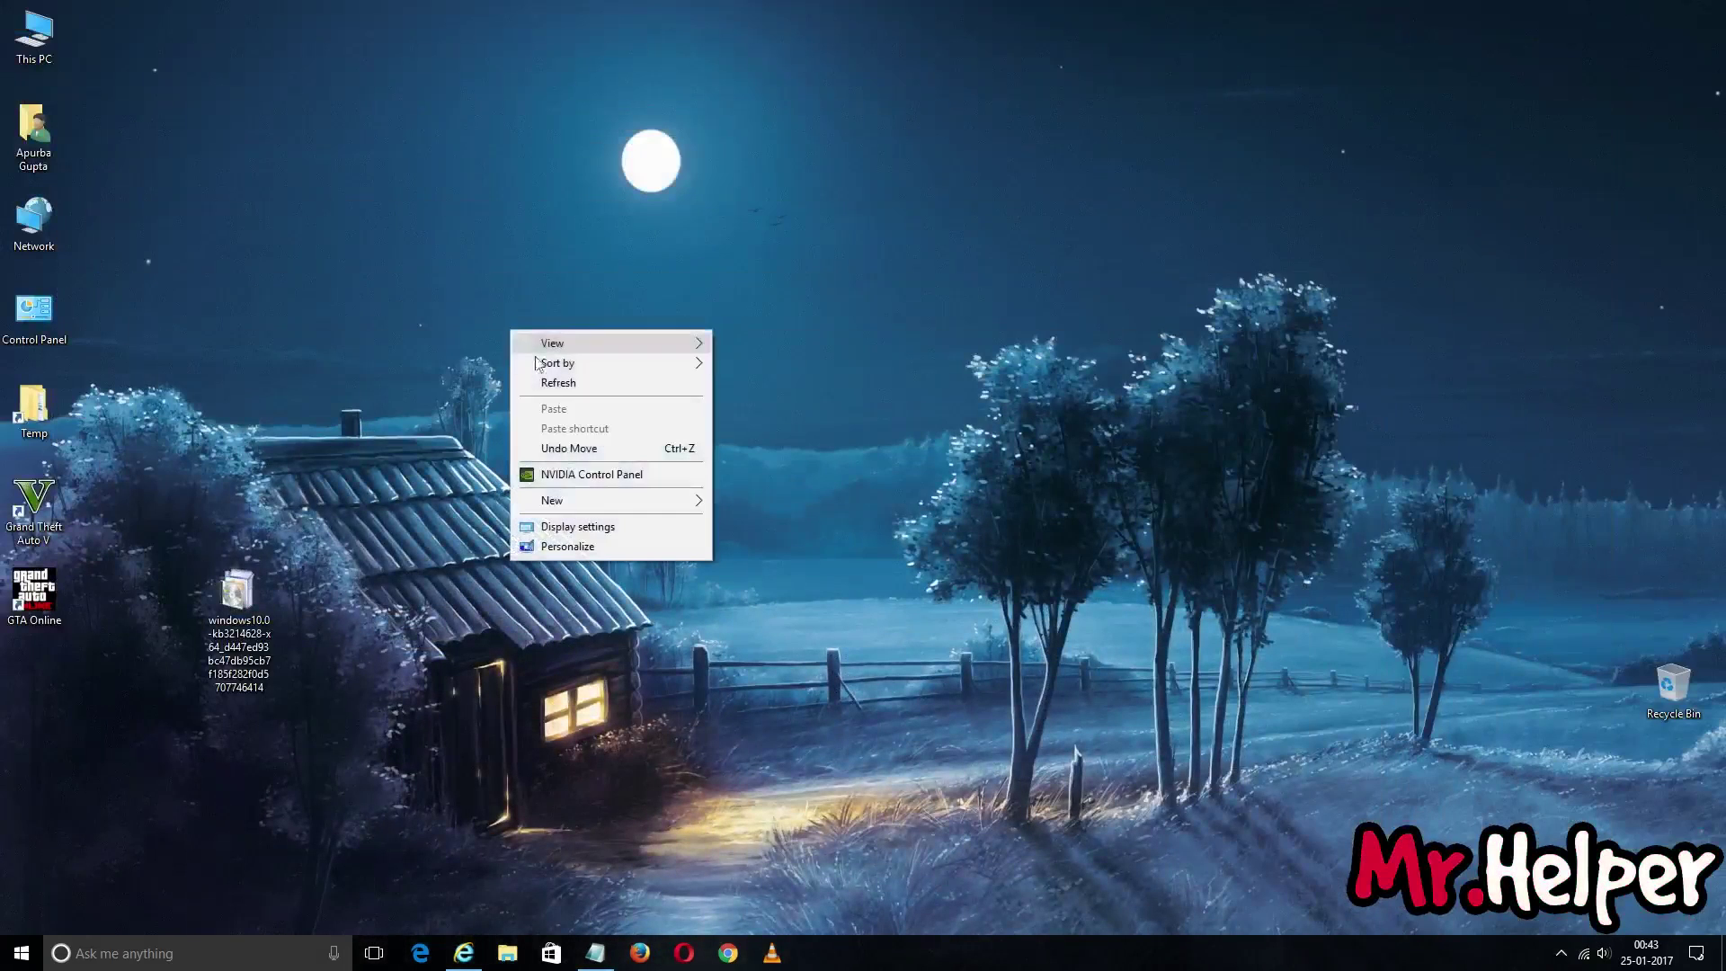
pyautogui.click(559, 384)
pyautogui.doubleClick(236, 592)
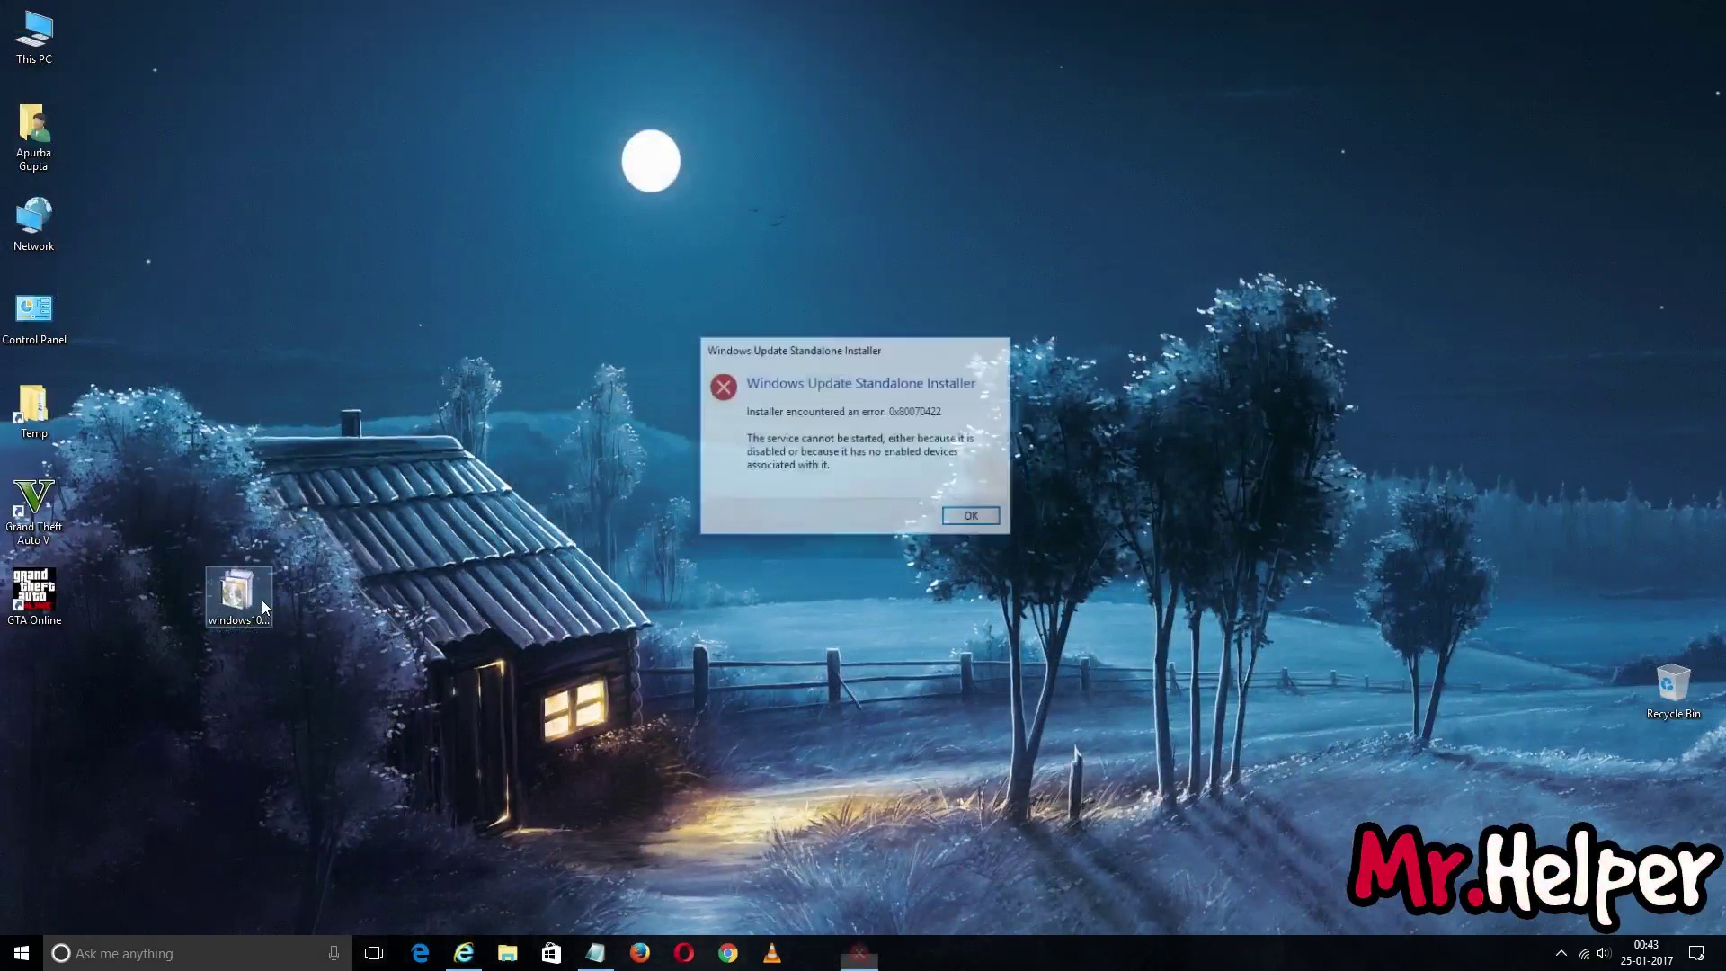
pyautogui.click(972, 518)
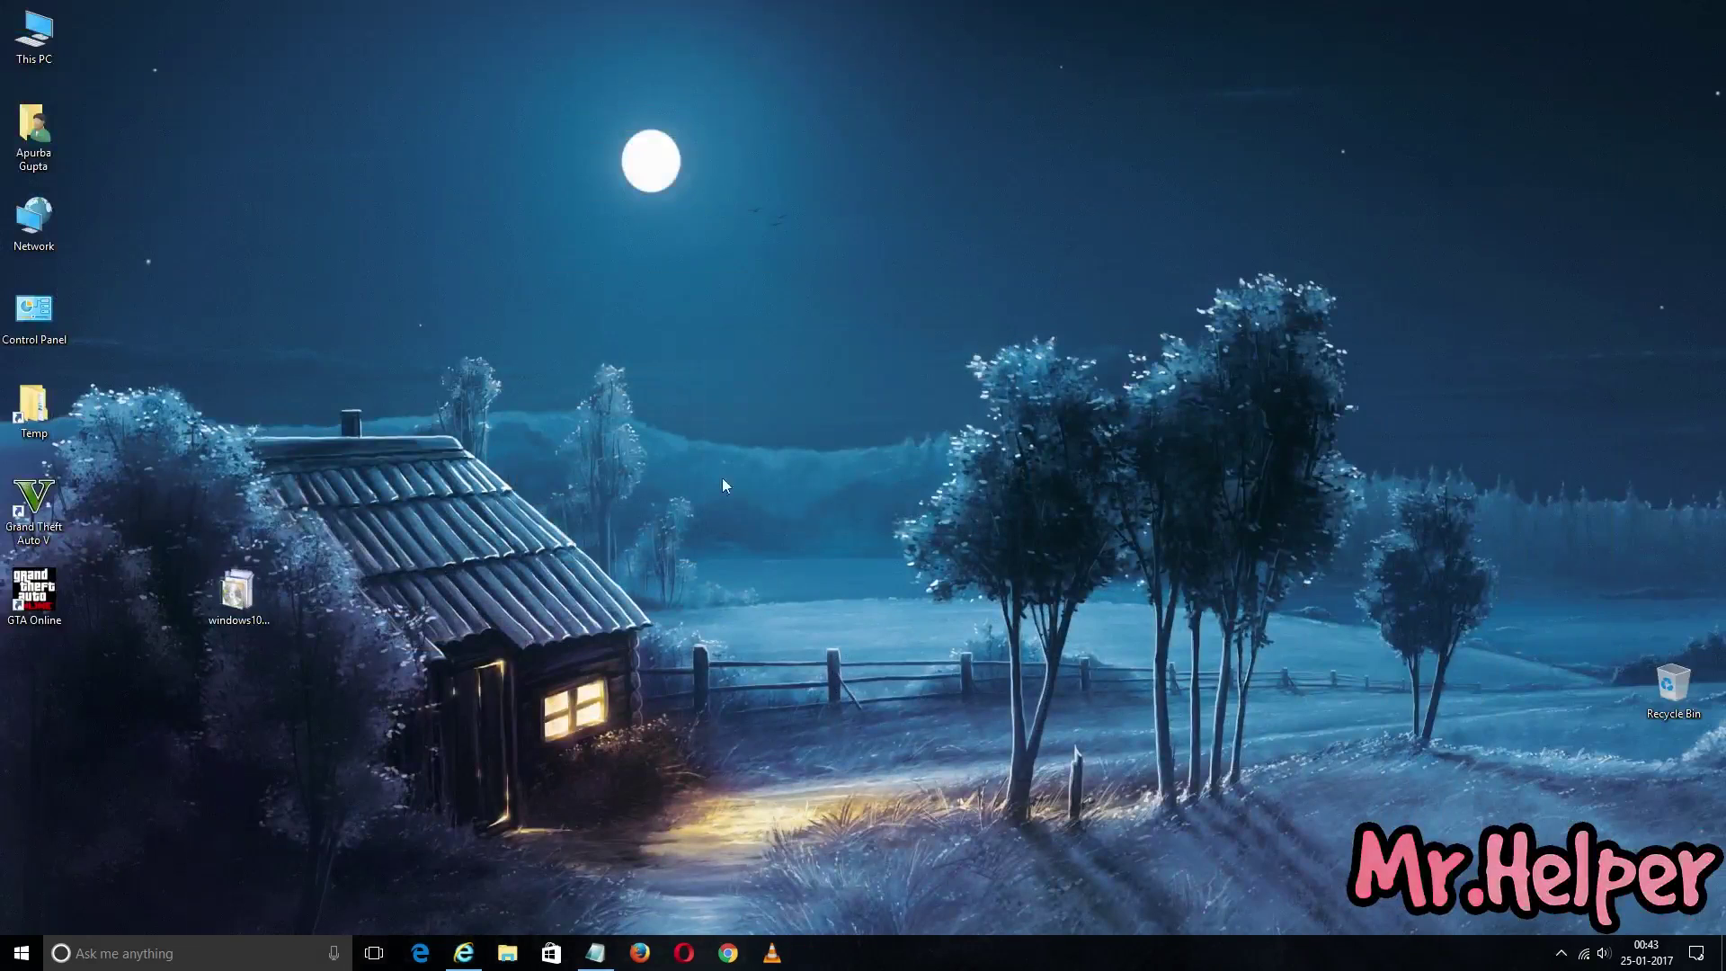
# Open Computer Management from This PC's Manage option and maximize it
pyautogui.rightClick(37, 46)
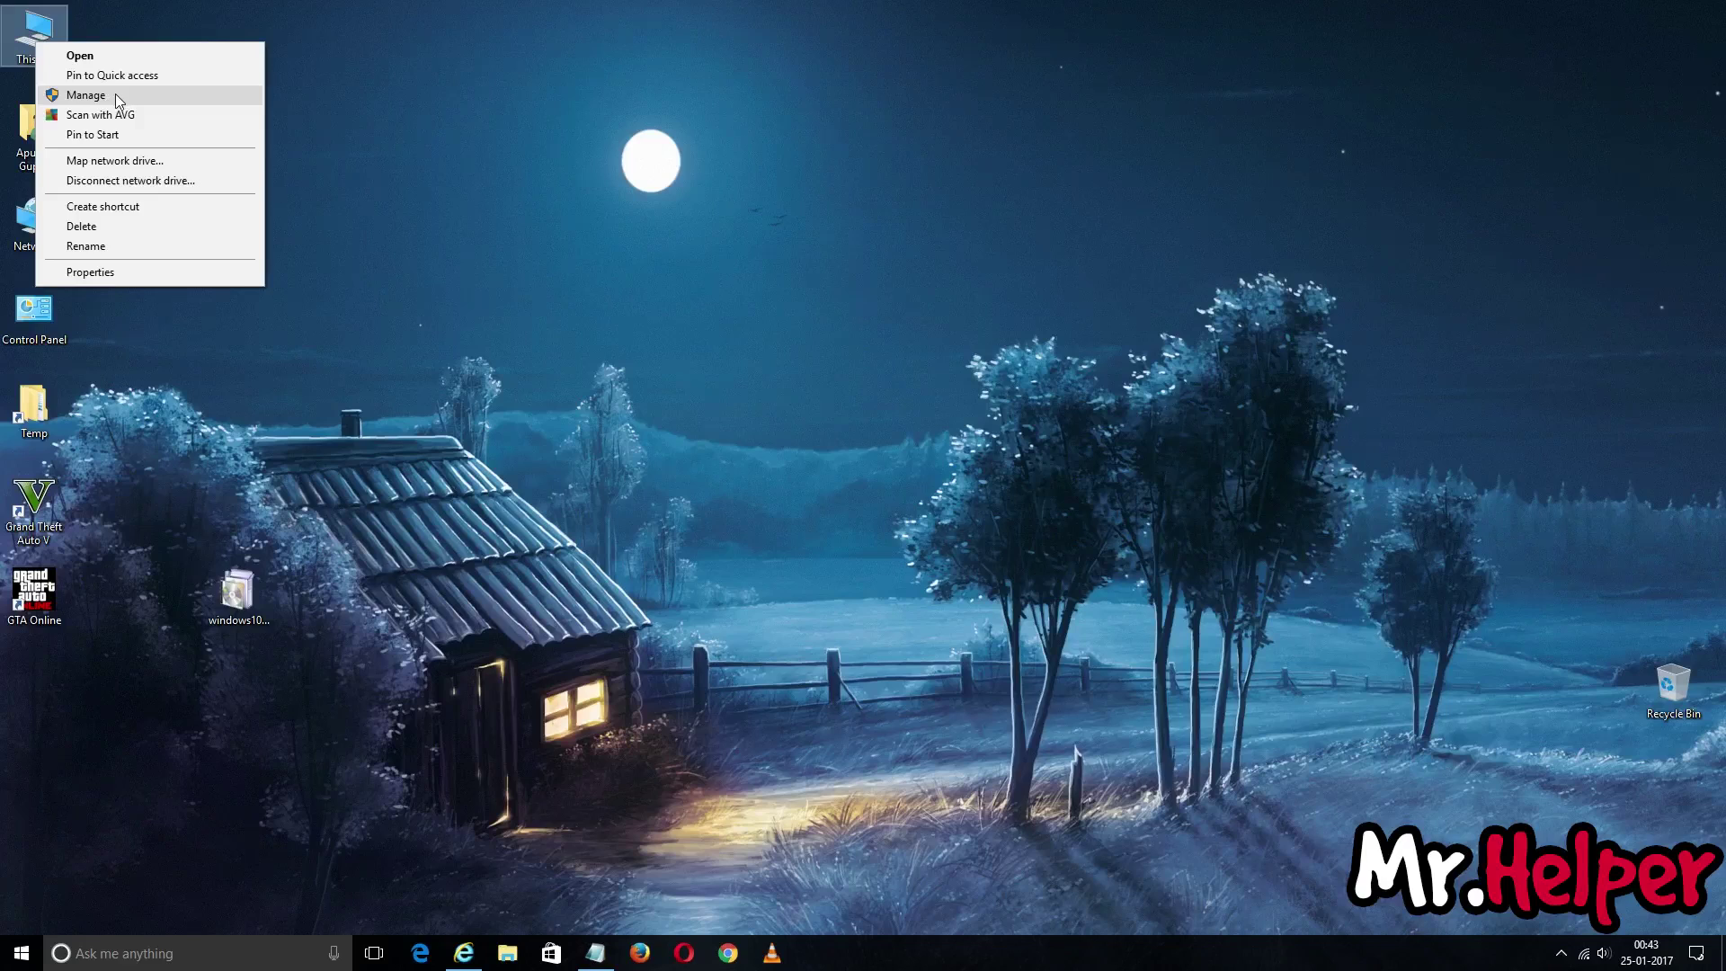
pyautogui.click(64, 27)
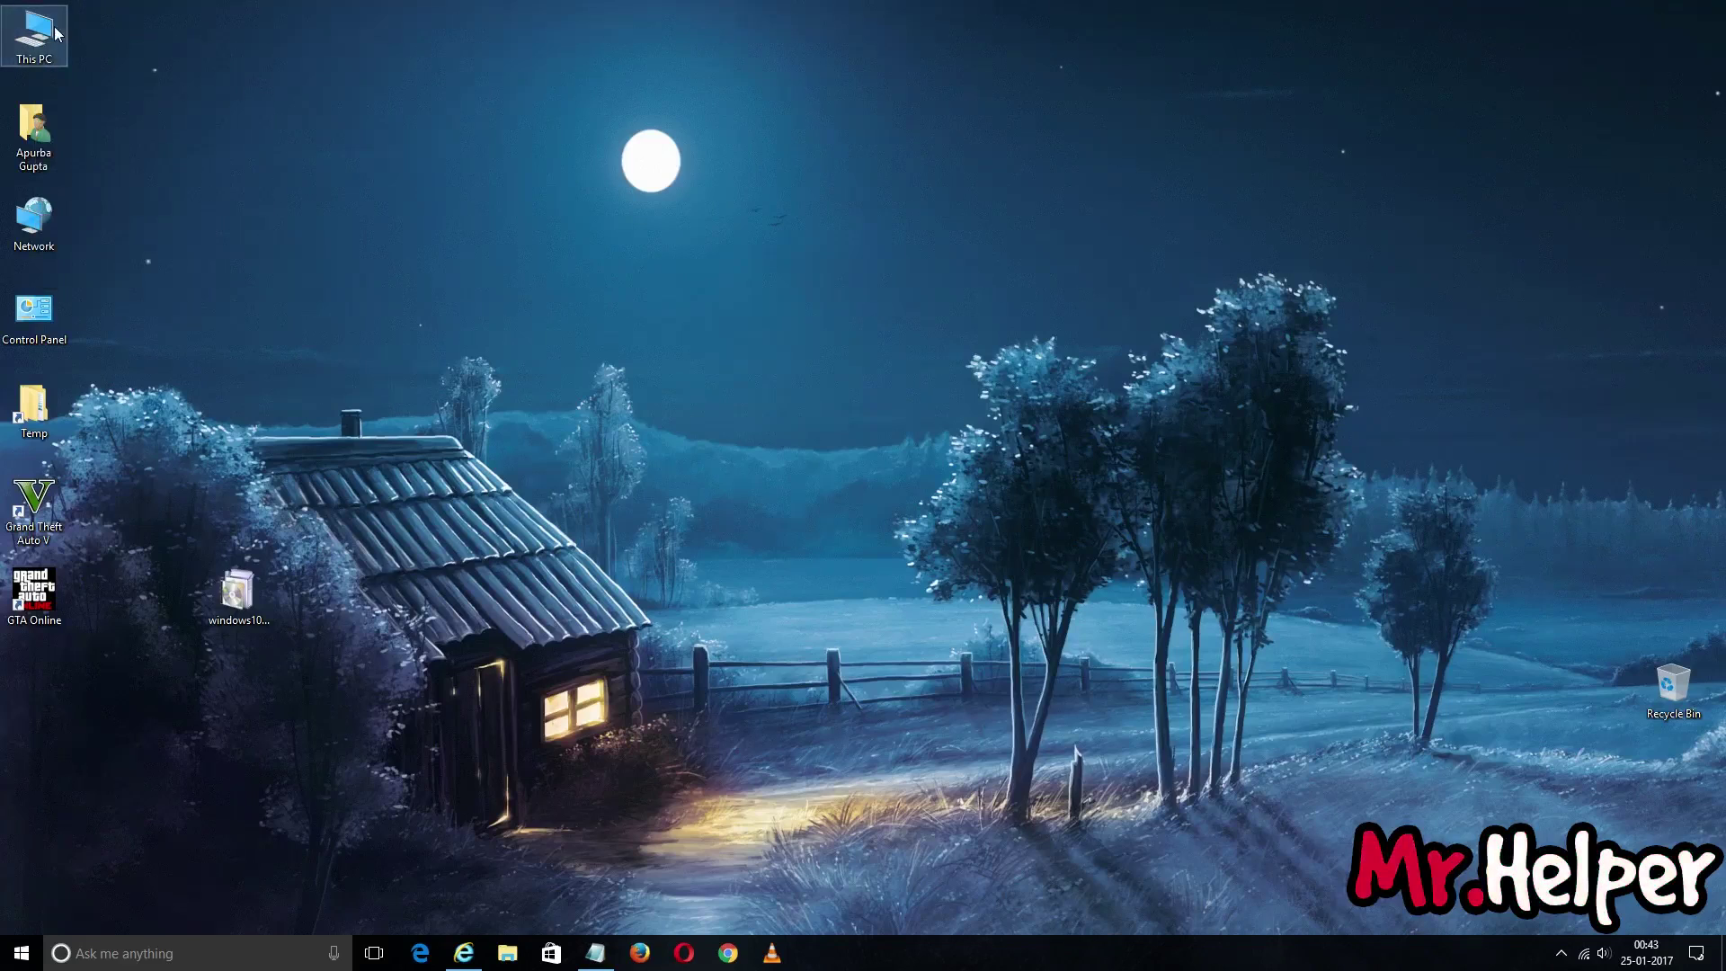
pyautogui.doubleClick(56, 34)
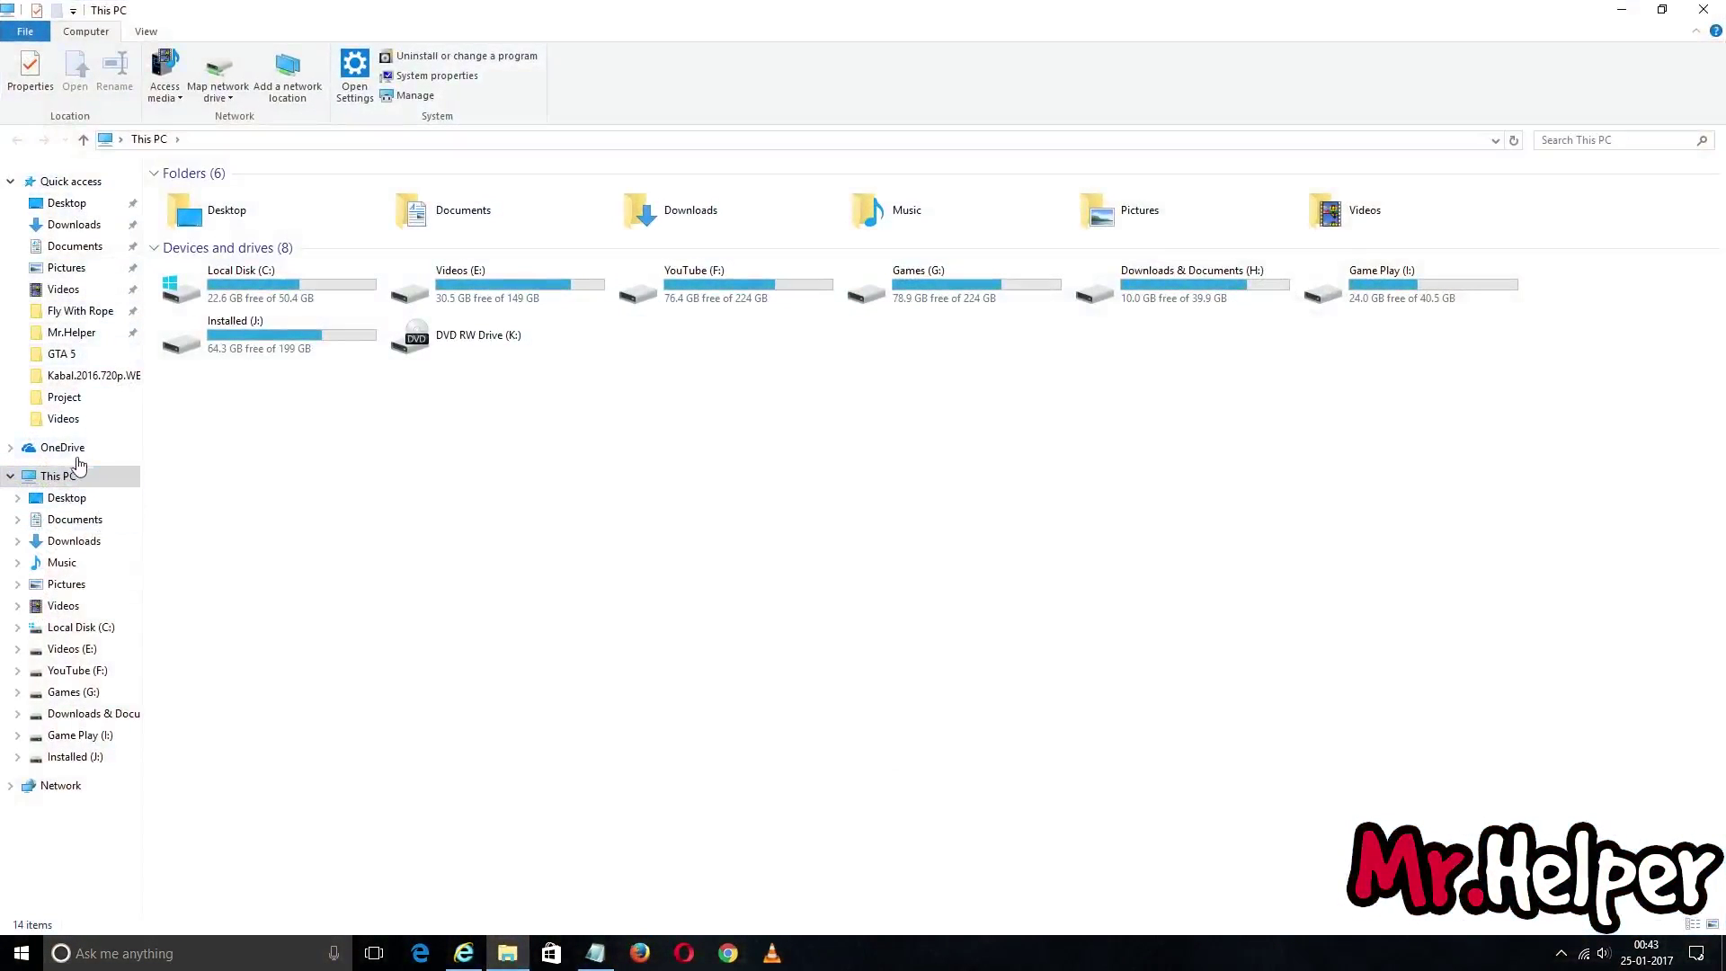
pyautogui.rightClick(75, 470)
pyautogui.click(126, 512)
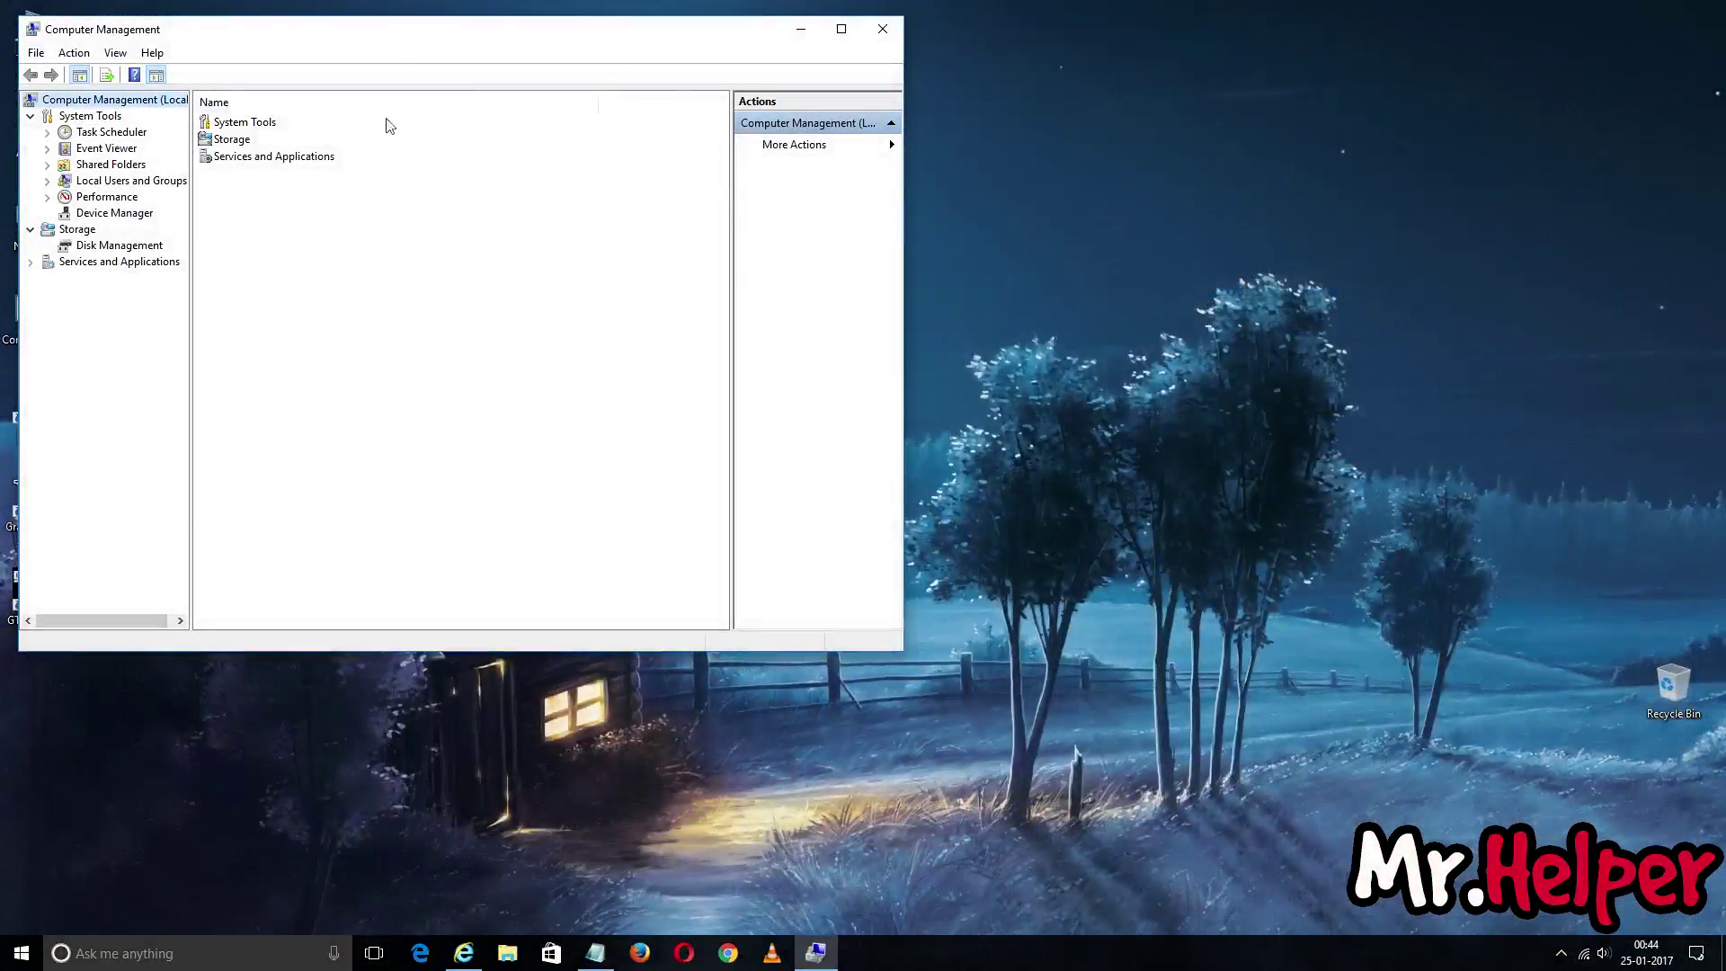
pyautogui.doubleClick(417, 34)
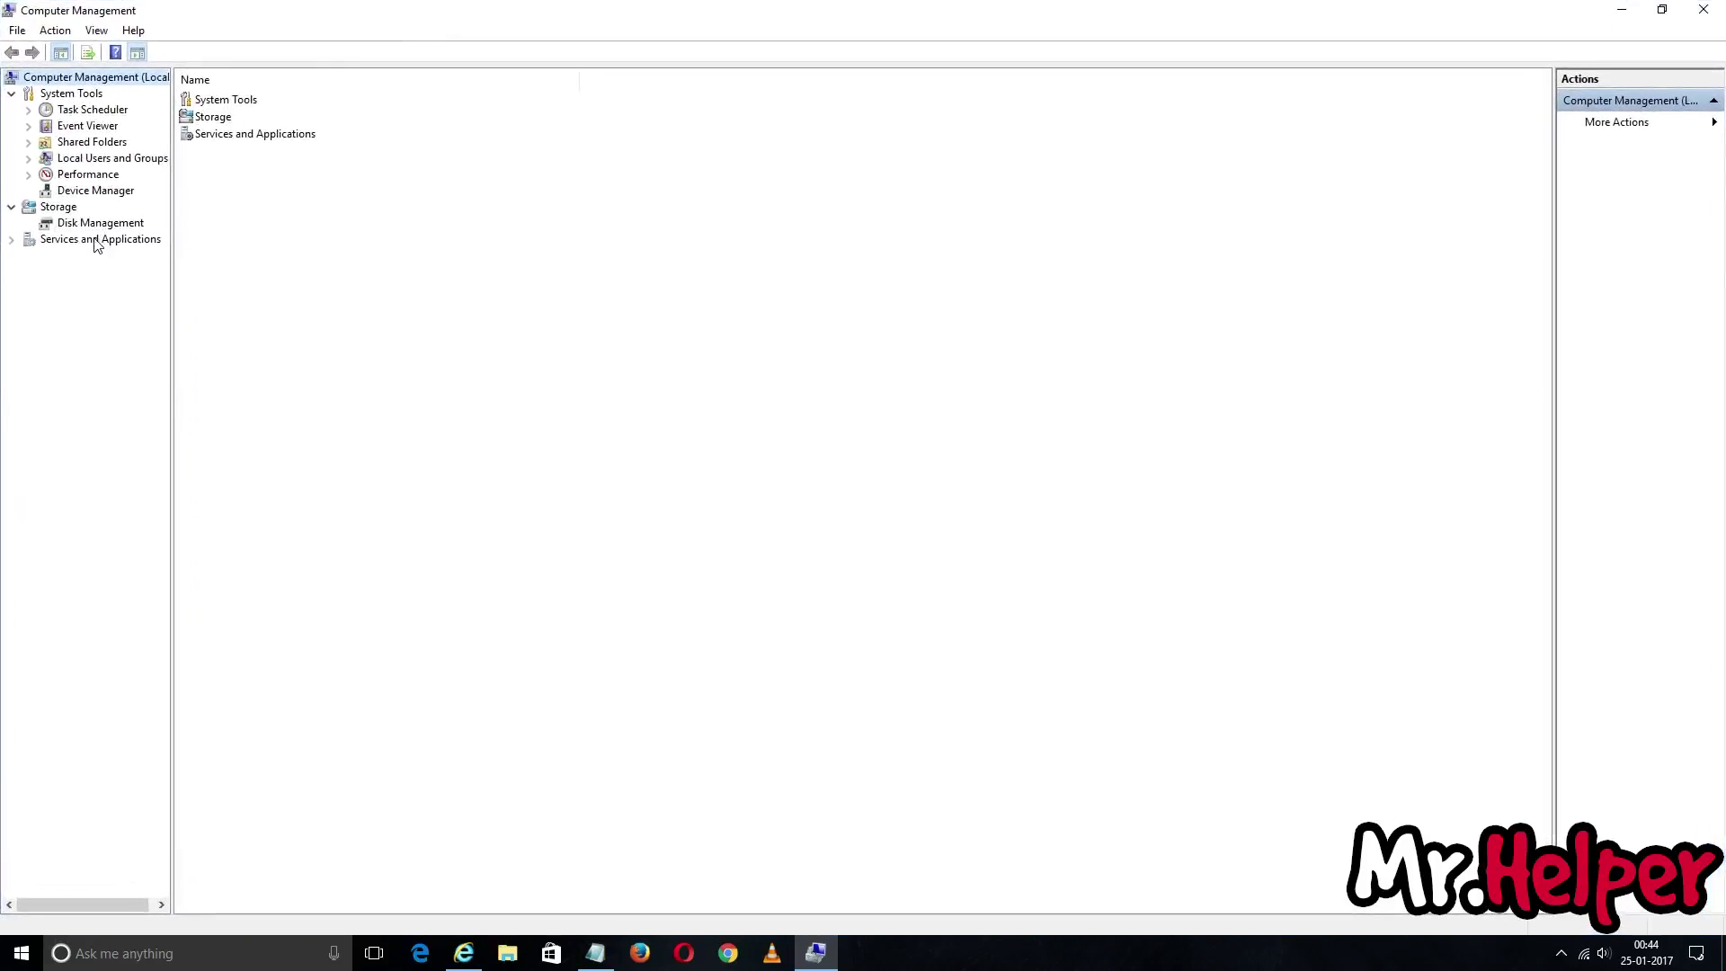
# Open Services under Services and Applications and select the Windows Update service
pyautogui.click(98, 240)
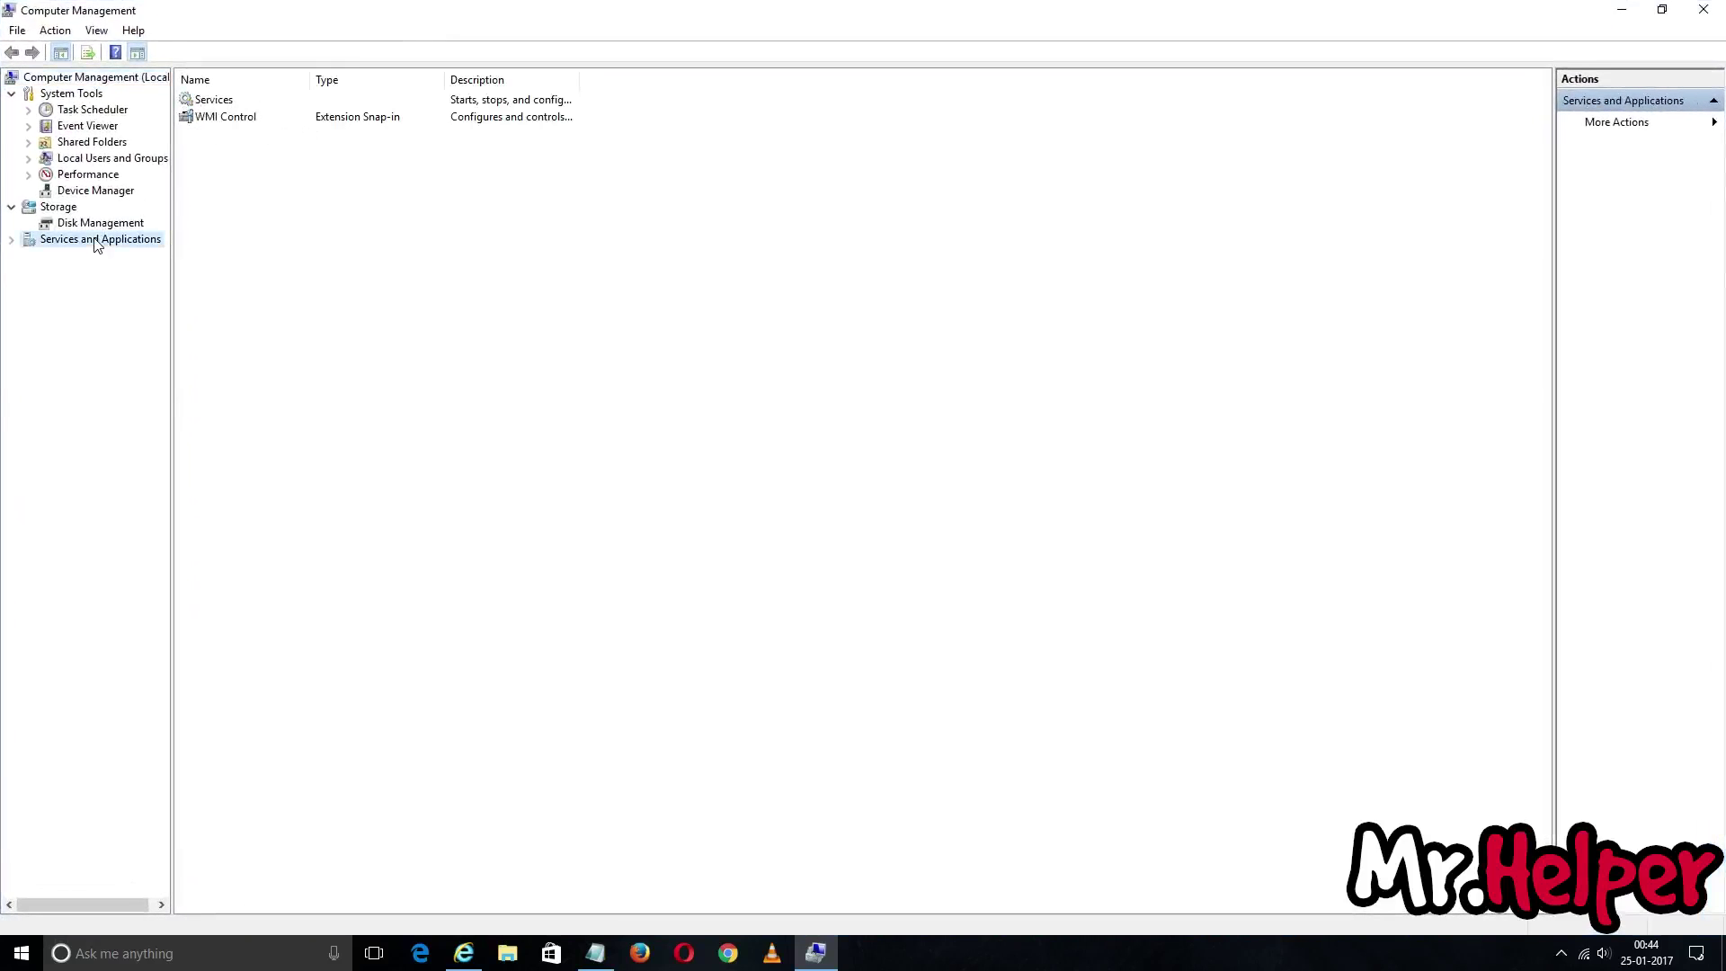
pyautogui.doubleClick(231, 105)
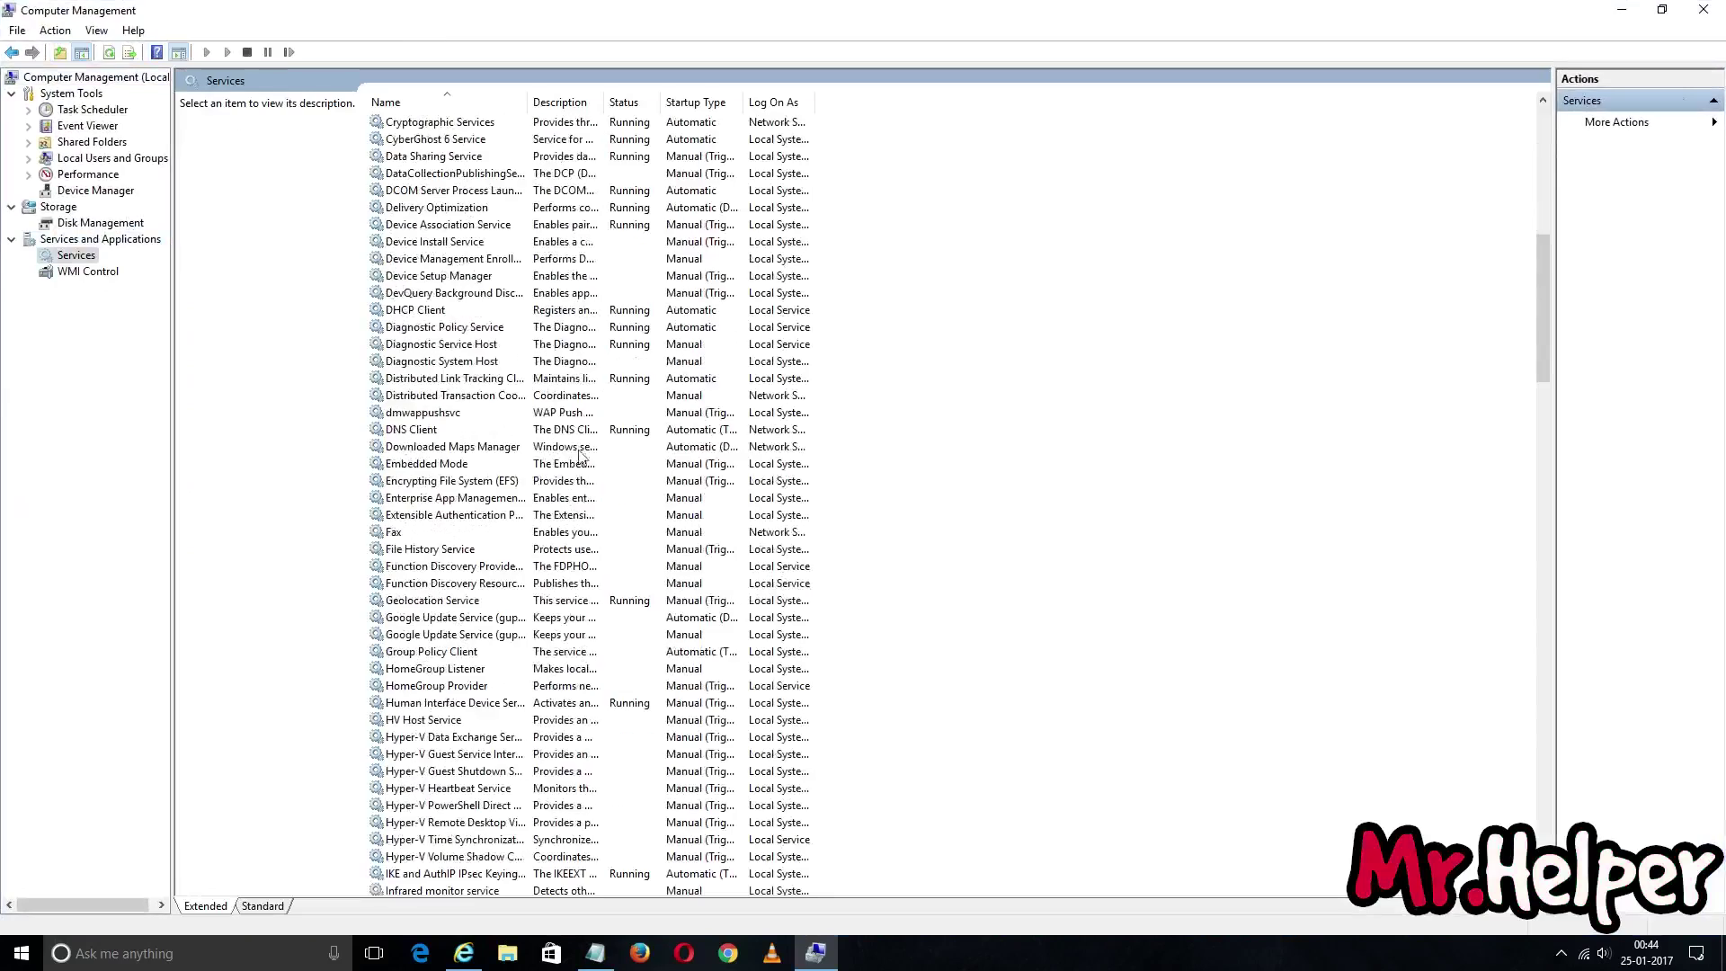
pyautogui.moveTo(1553, 291); pyautogui.dragTo(1545, 791)
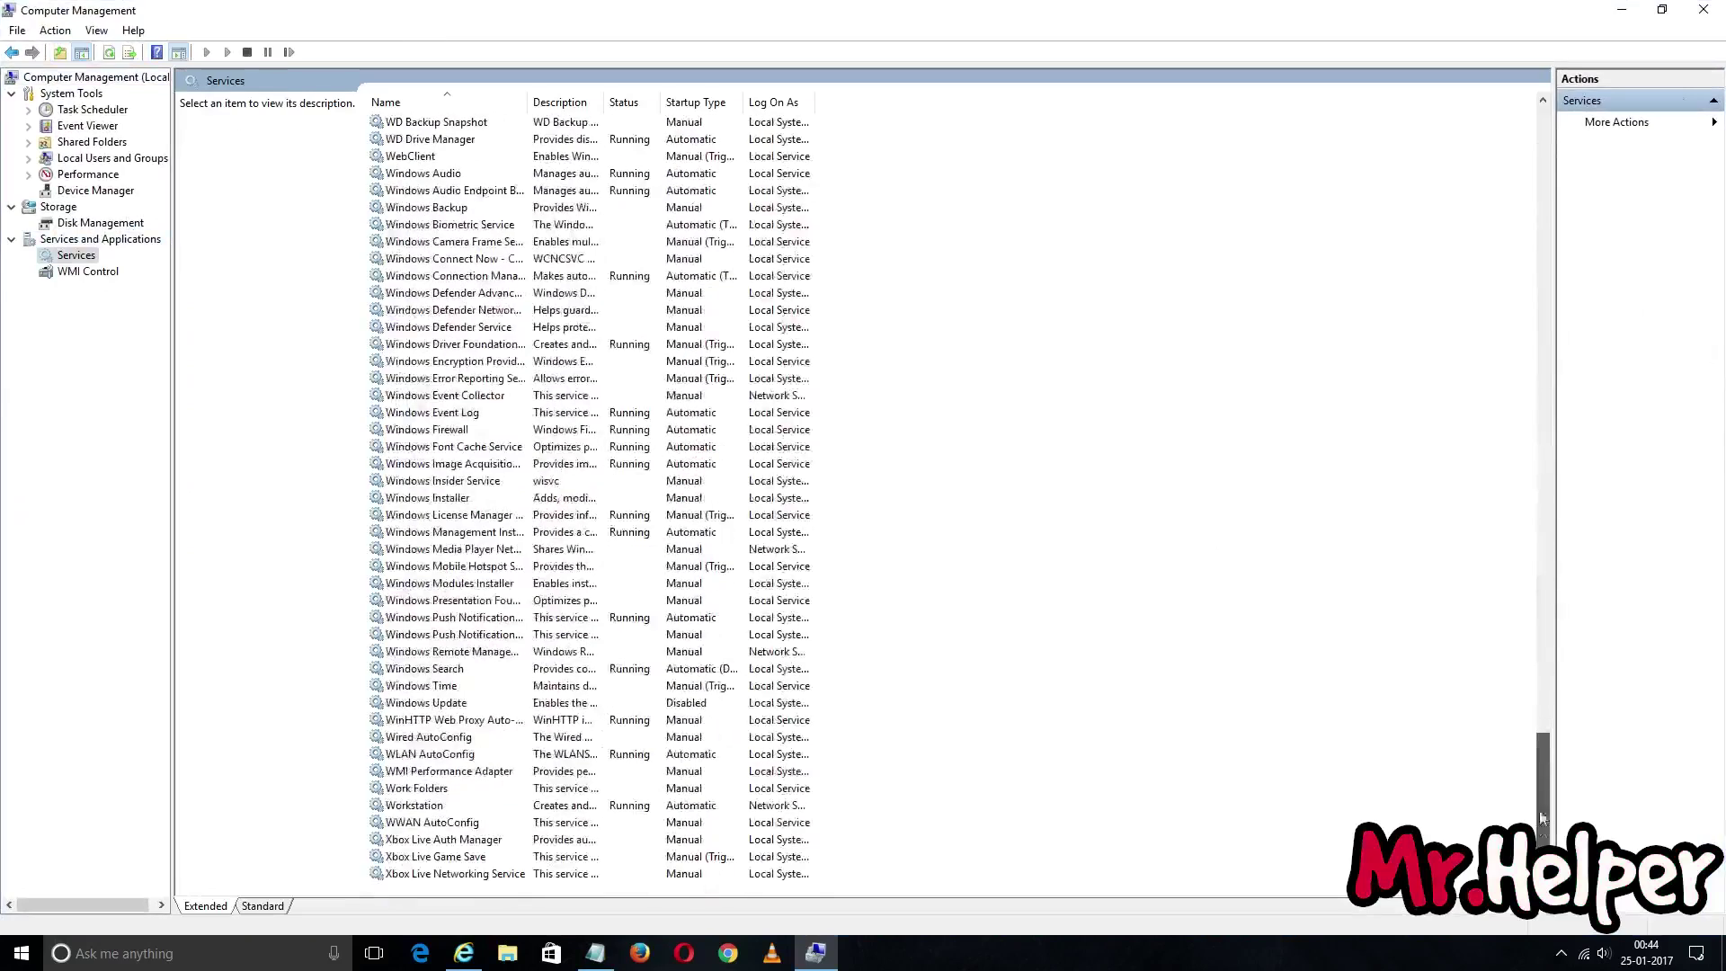
pyautogui.click(428, 706)
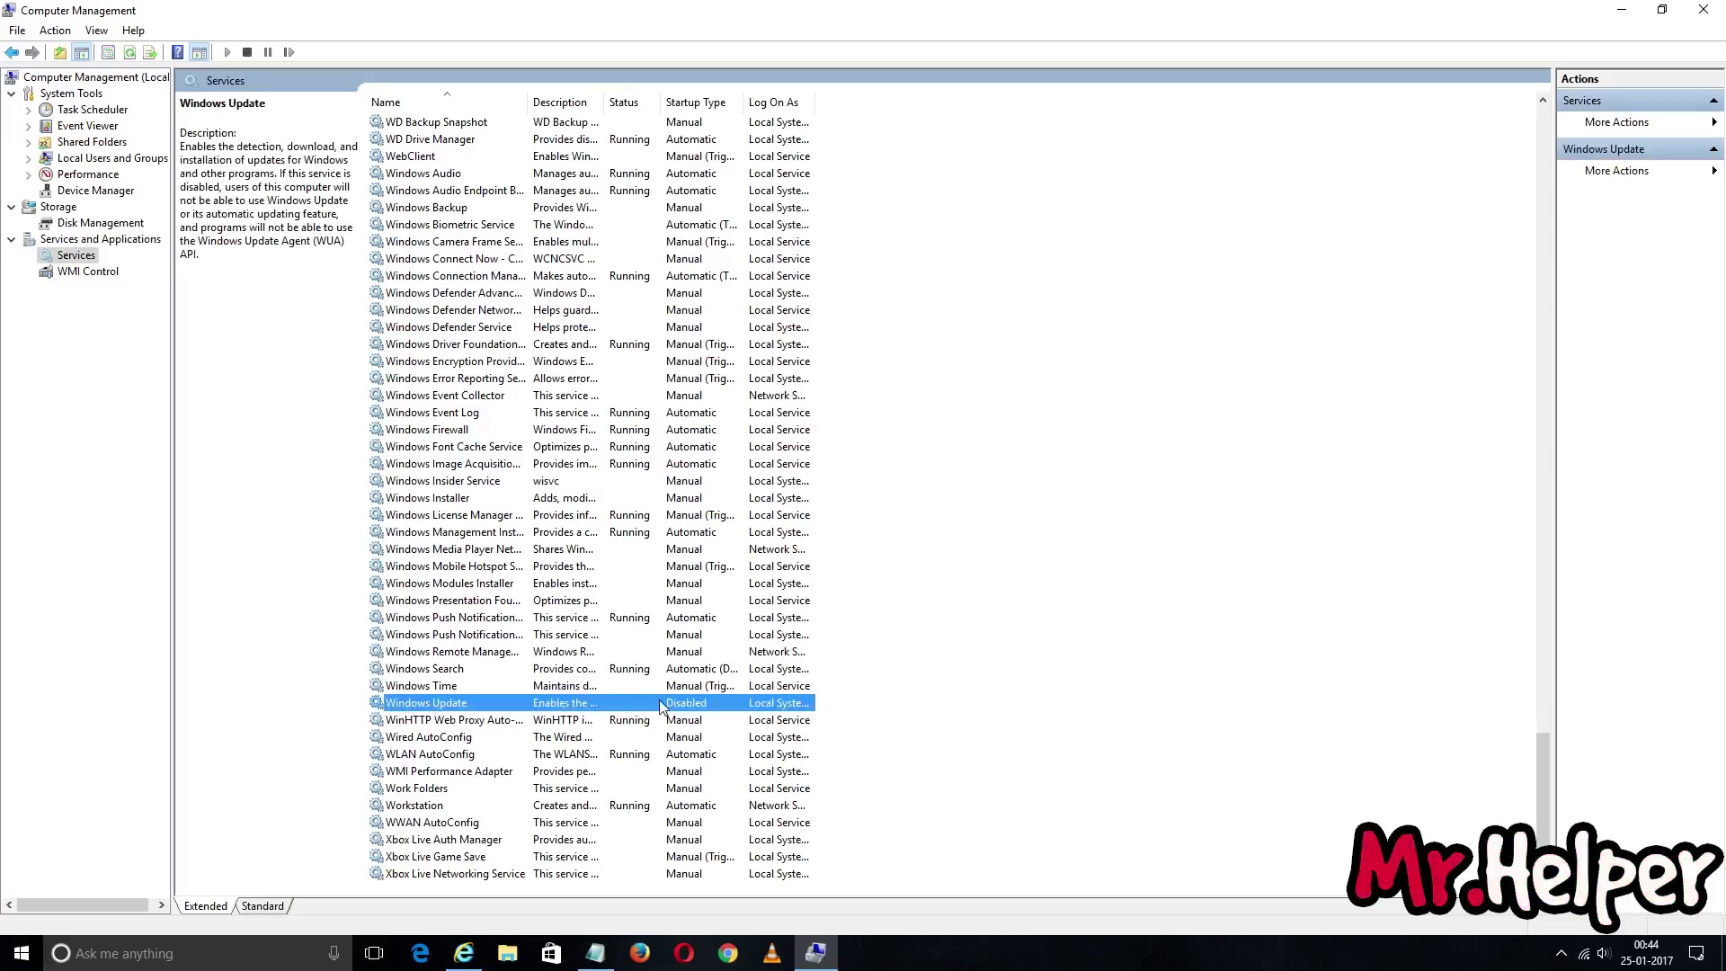
# Set Windows Update startup type to Automatic (Delayed Start), apply, and start the service
pyautogui.moveTo(828, 7); pyautogui.dragTo(1160, 135)
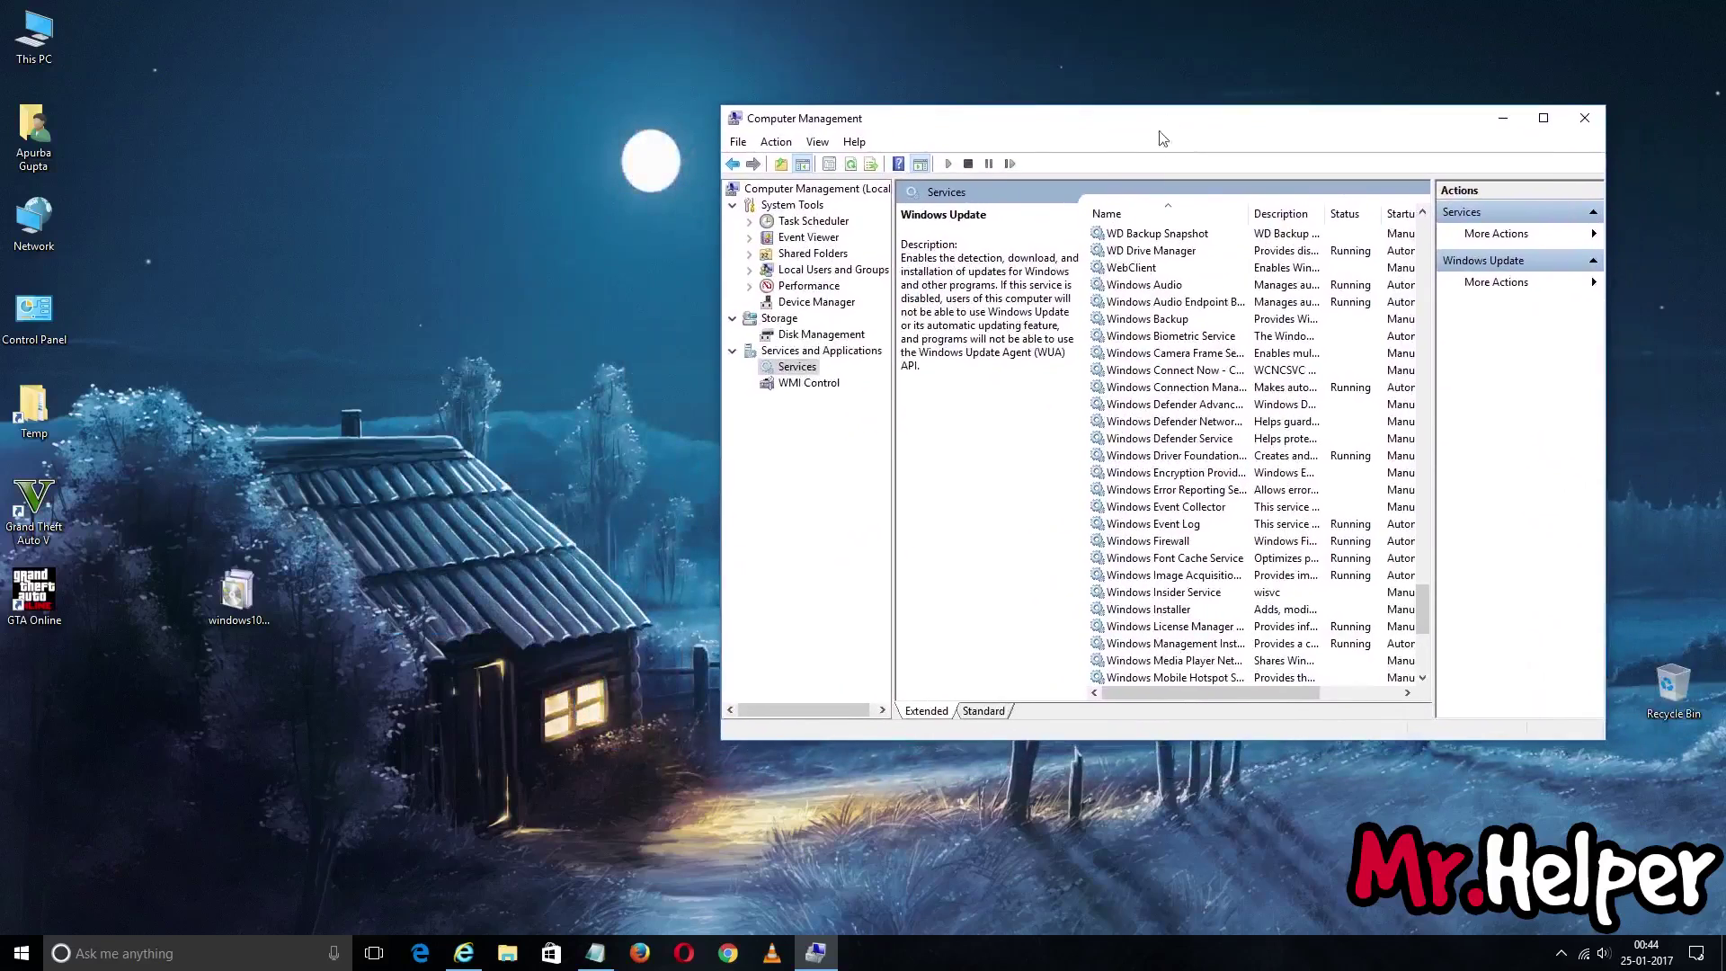
pyautogui.doubleClick(1261, 493)
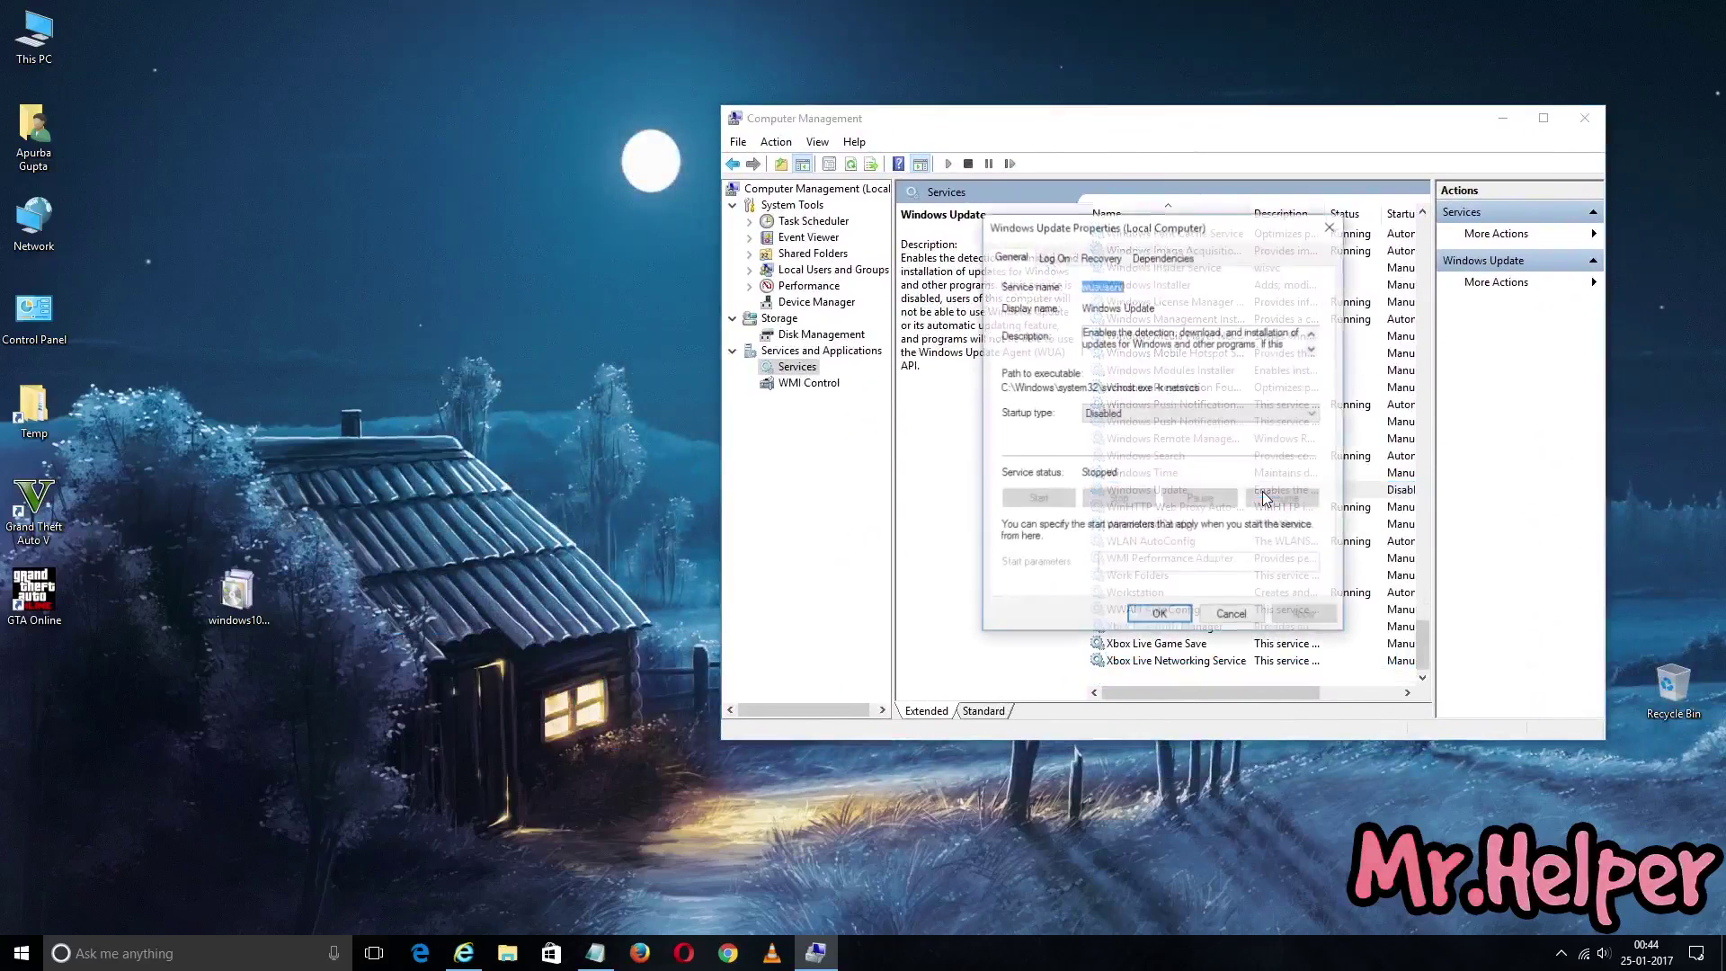
pyautogui.click(1115, 416)
pyautogui.click(1137, 430)
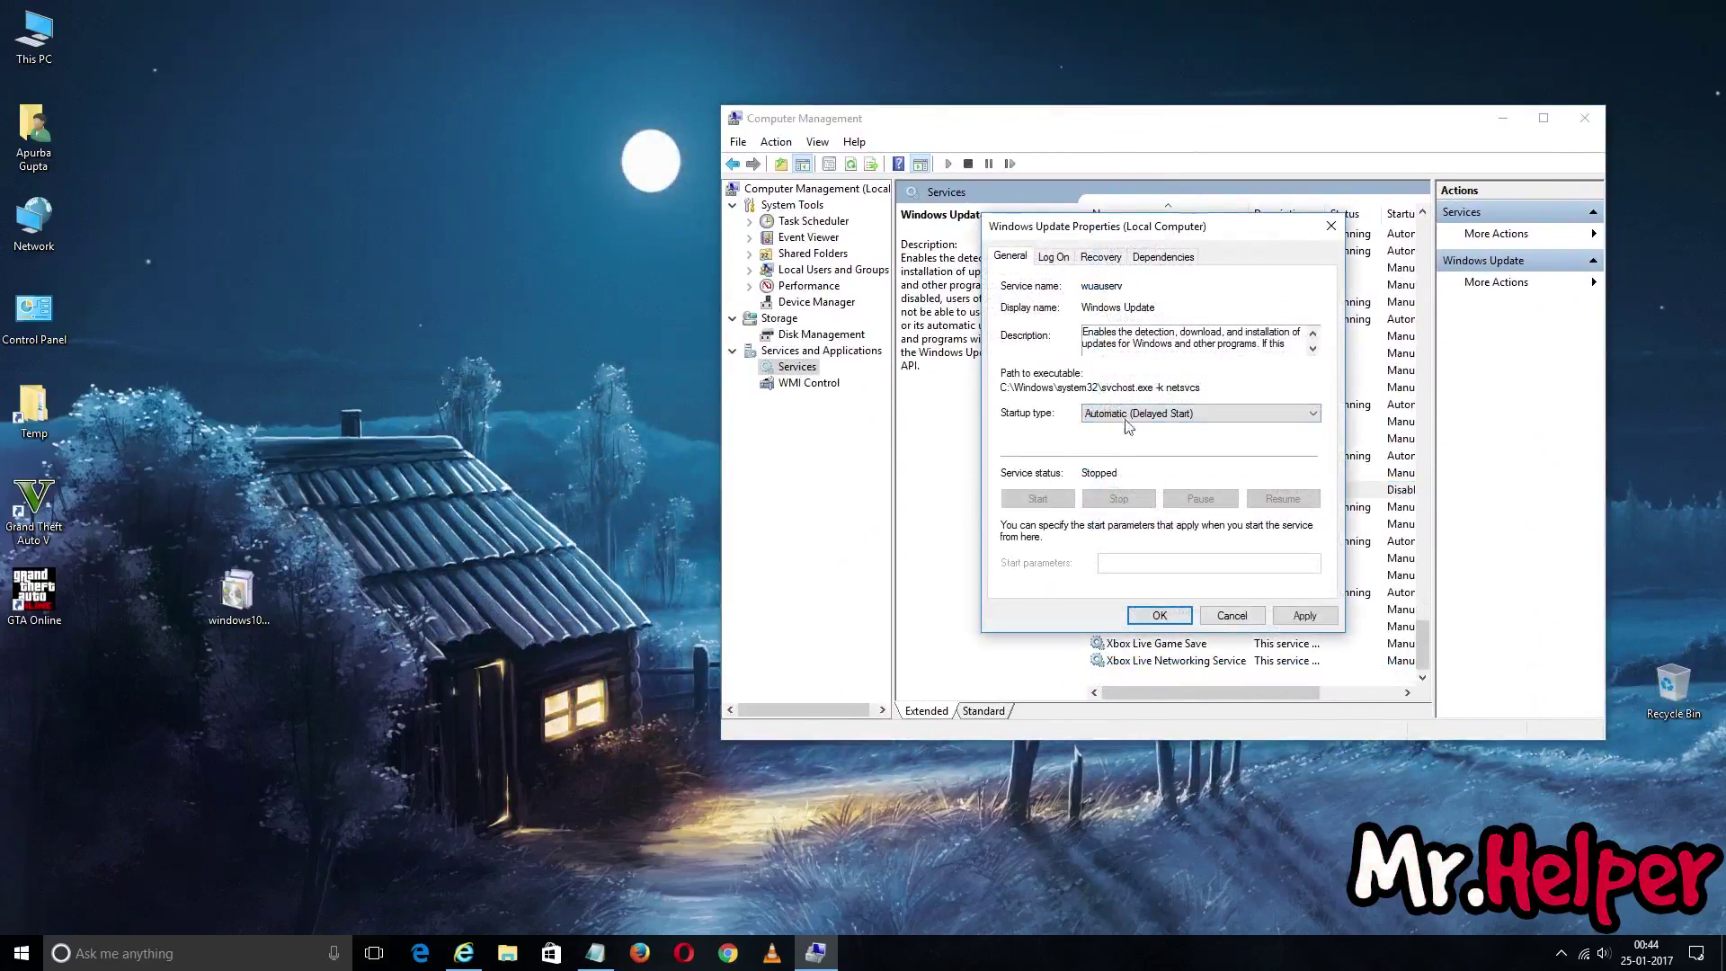
pyautogui.click(1147, 413)
pyautogui.click(1149, 419)
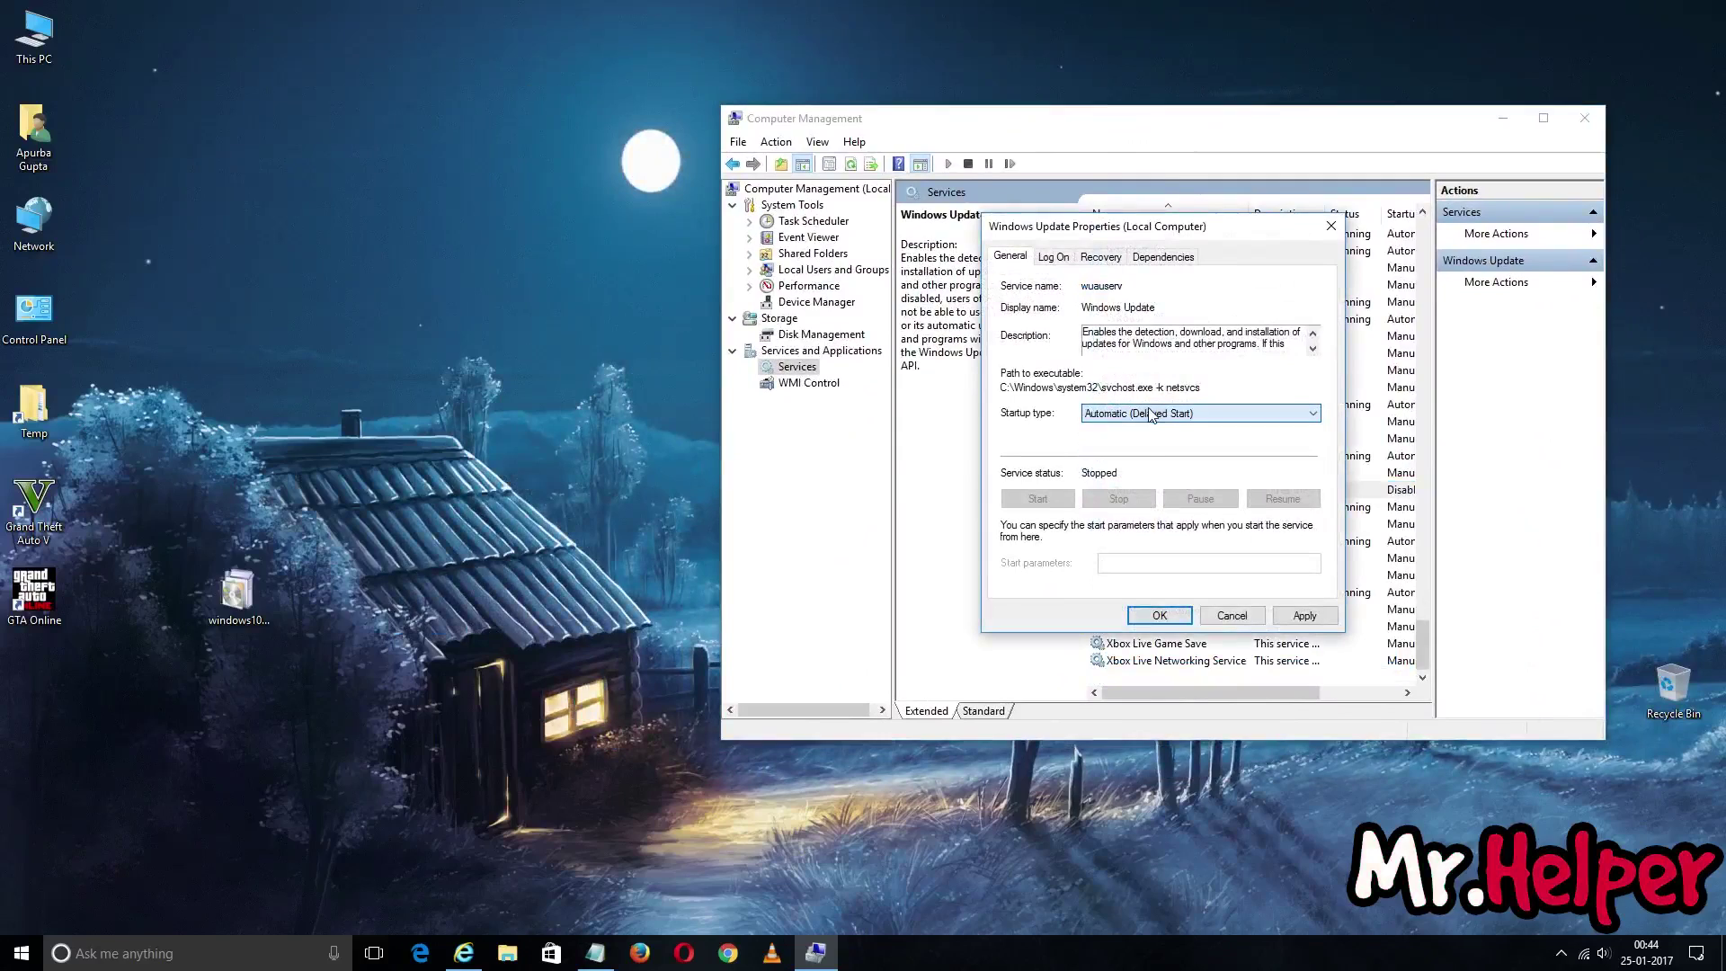
pyautogui.click(1295, 616)
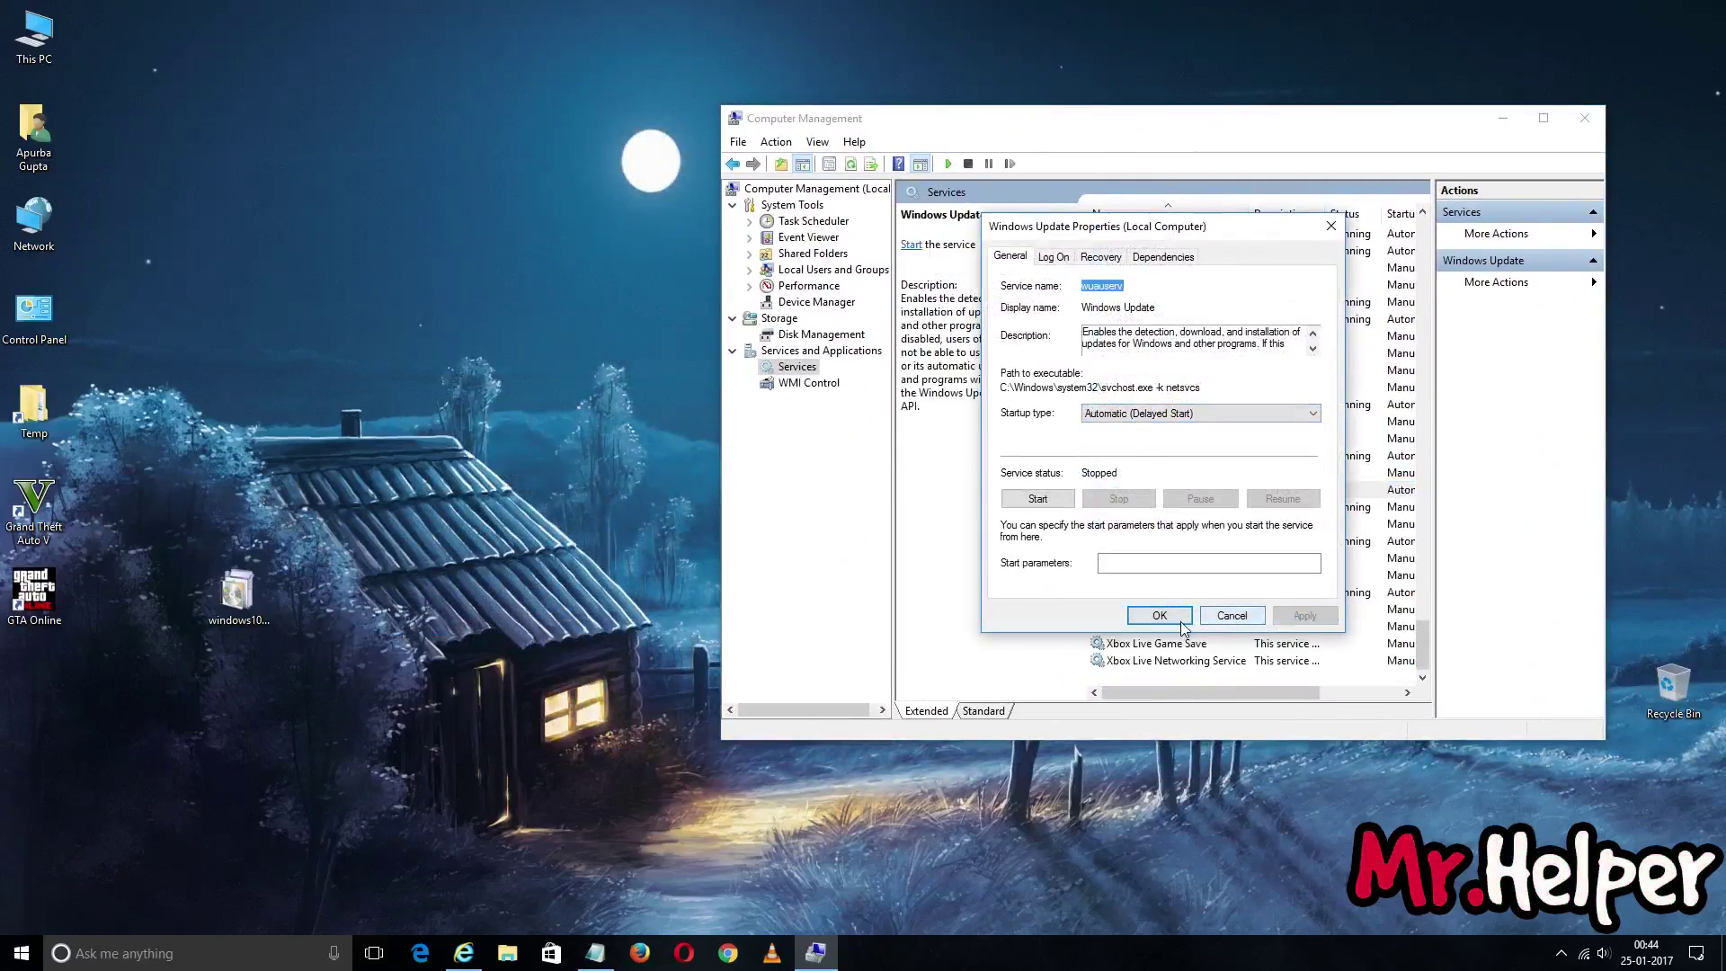
pyautogui.click(1060, 501)
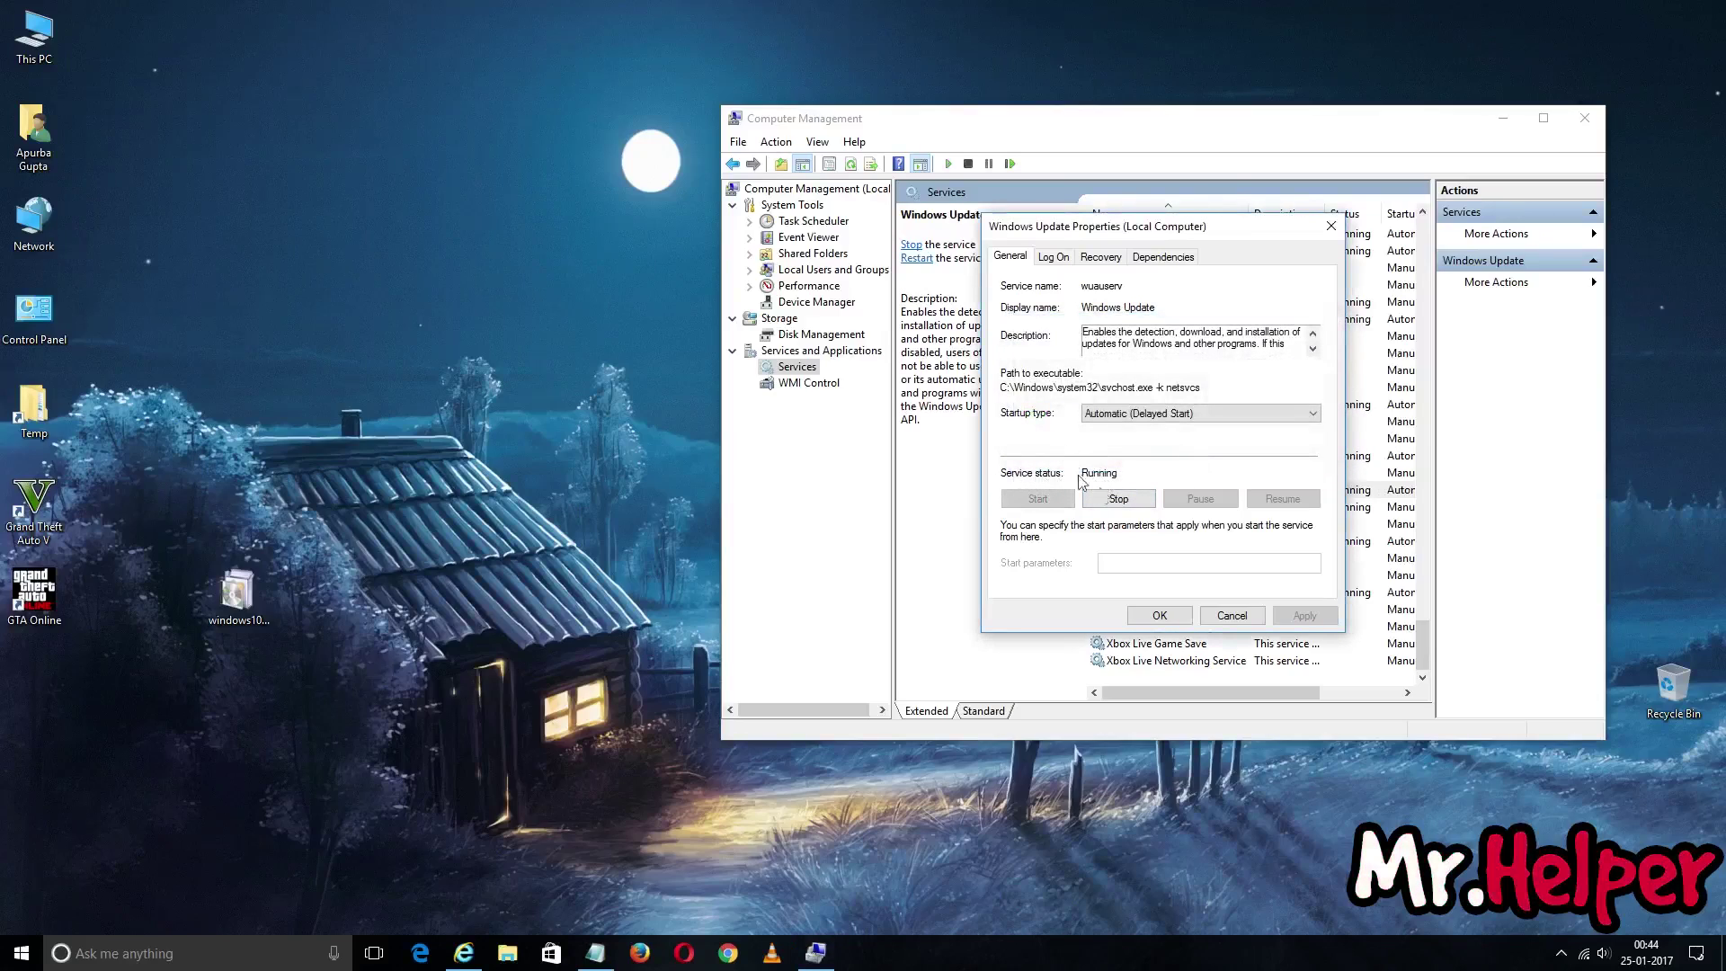
pyautogui.click(1214, 615)
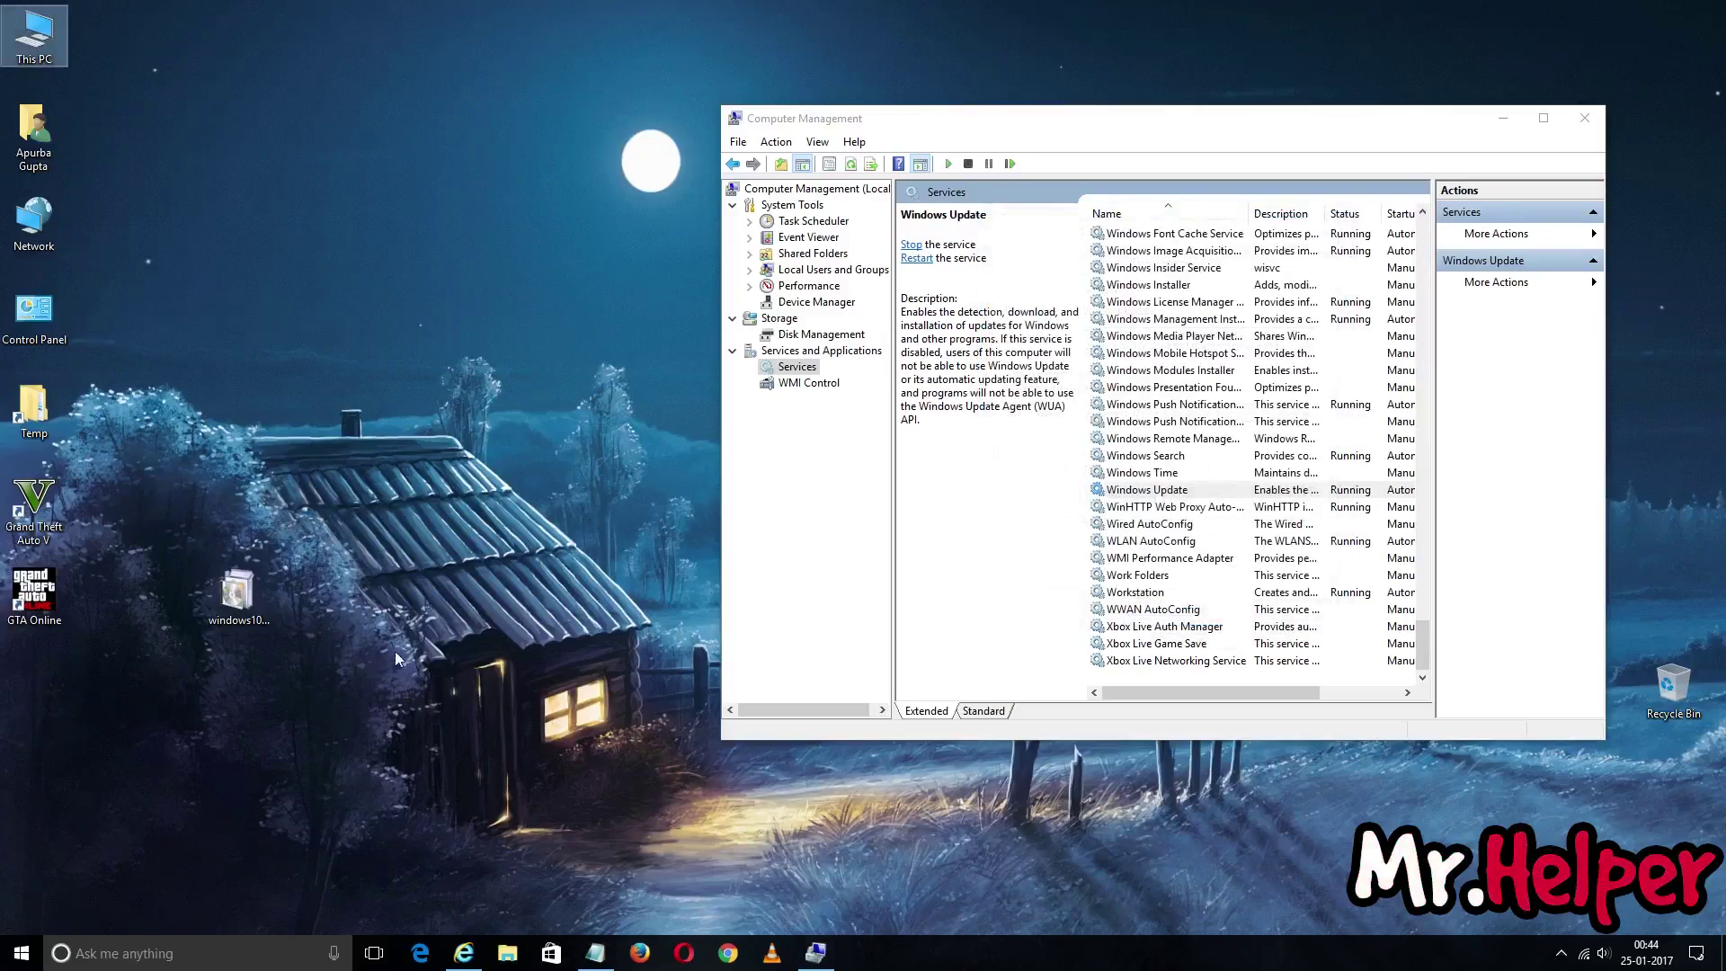
# Refresh the desktop, run the KB3214628 .msu, and confirm Yes to install the security update
pyautogui.rightClick(387, 370)
pyautogui.click(456, 425)
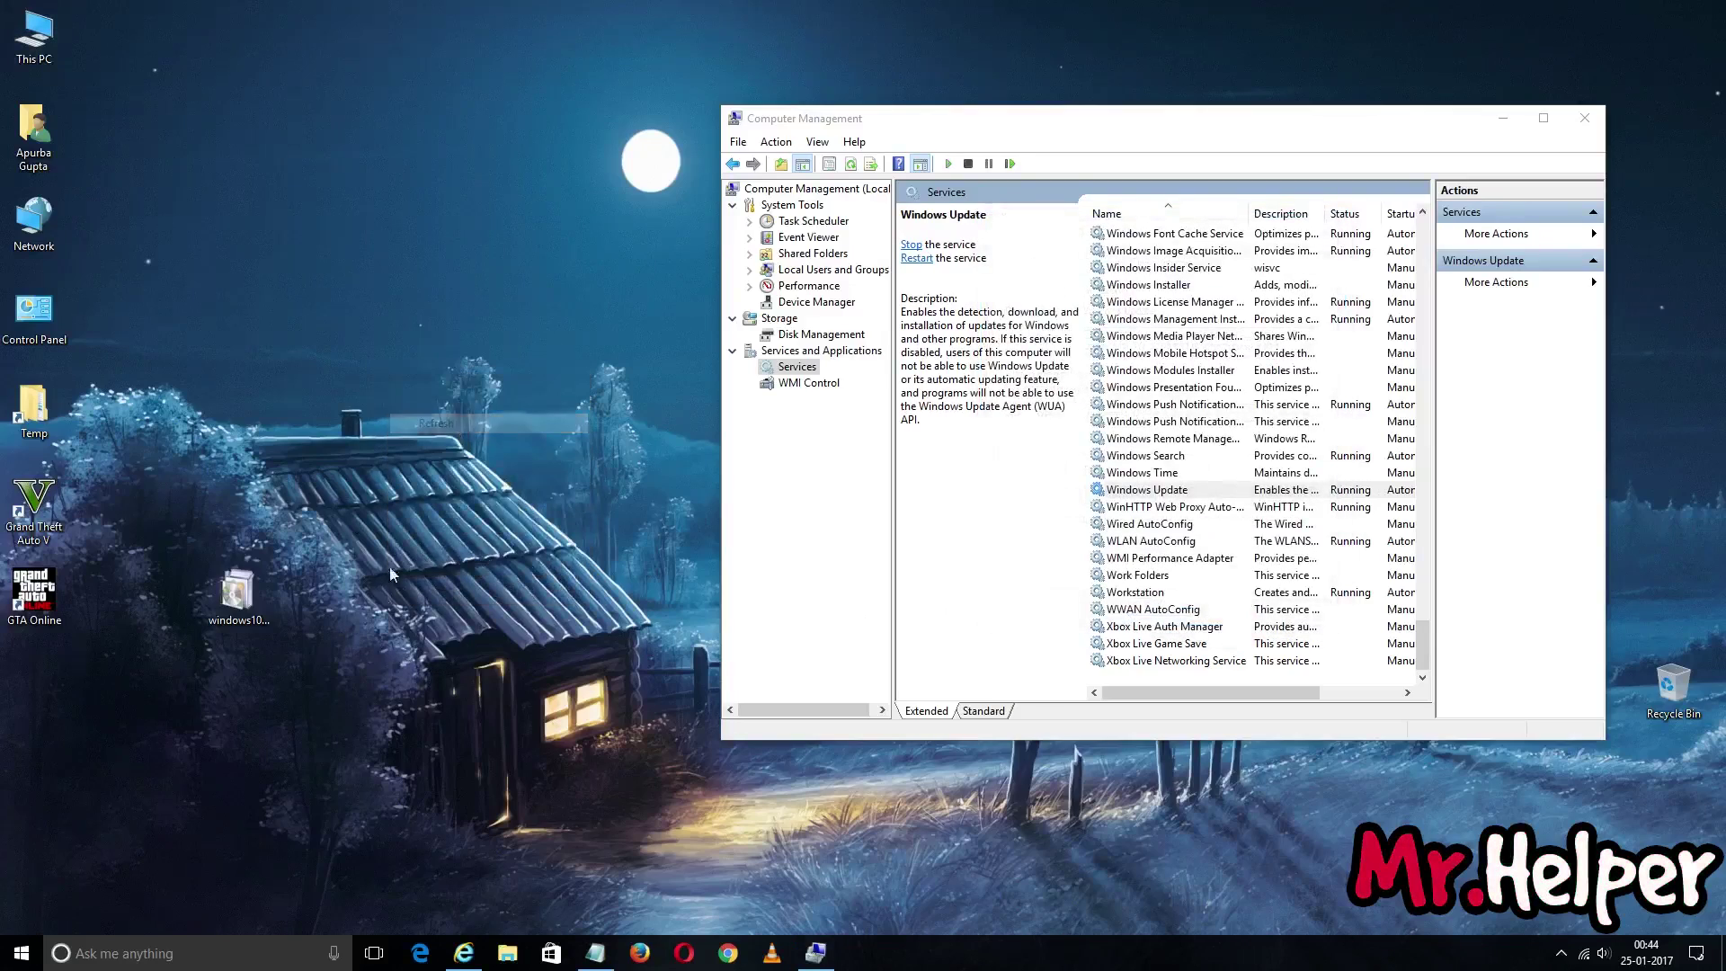
pyautogui.doubleClick(234, 593)
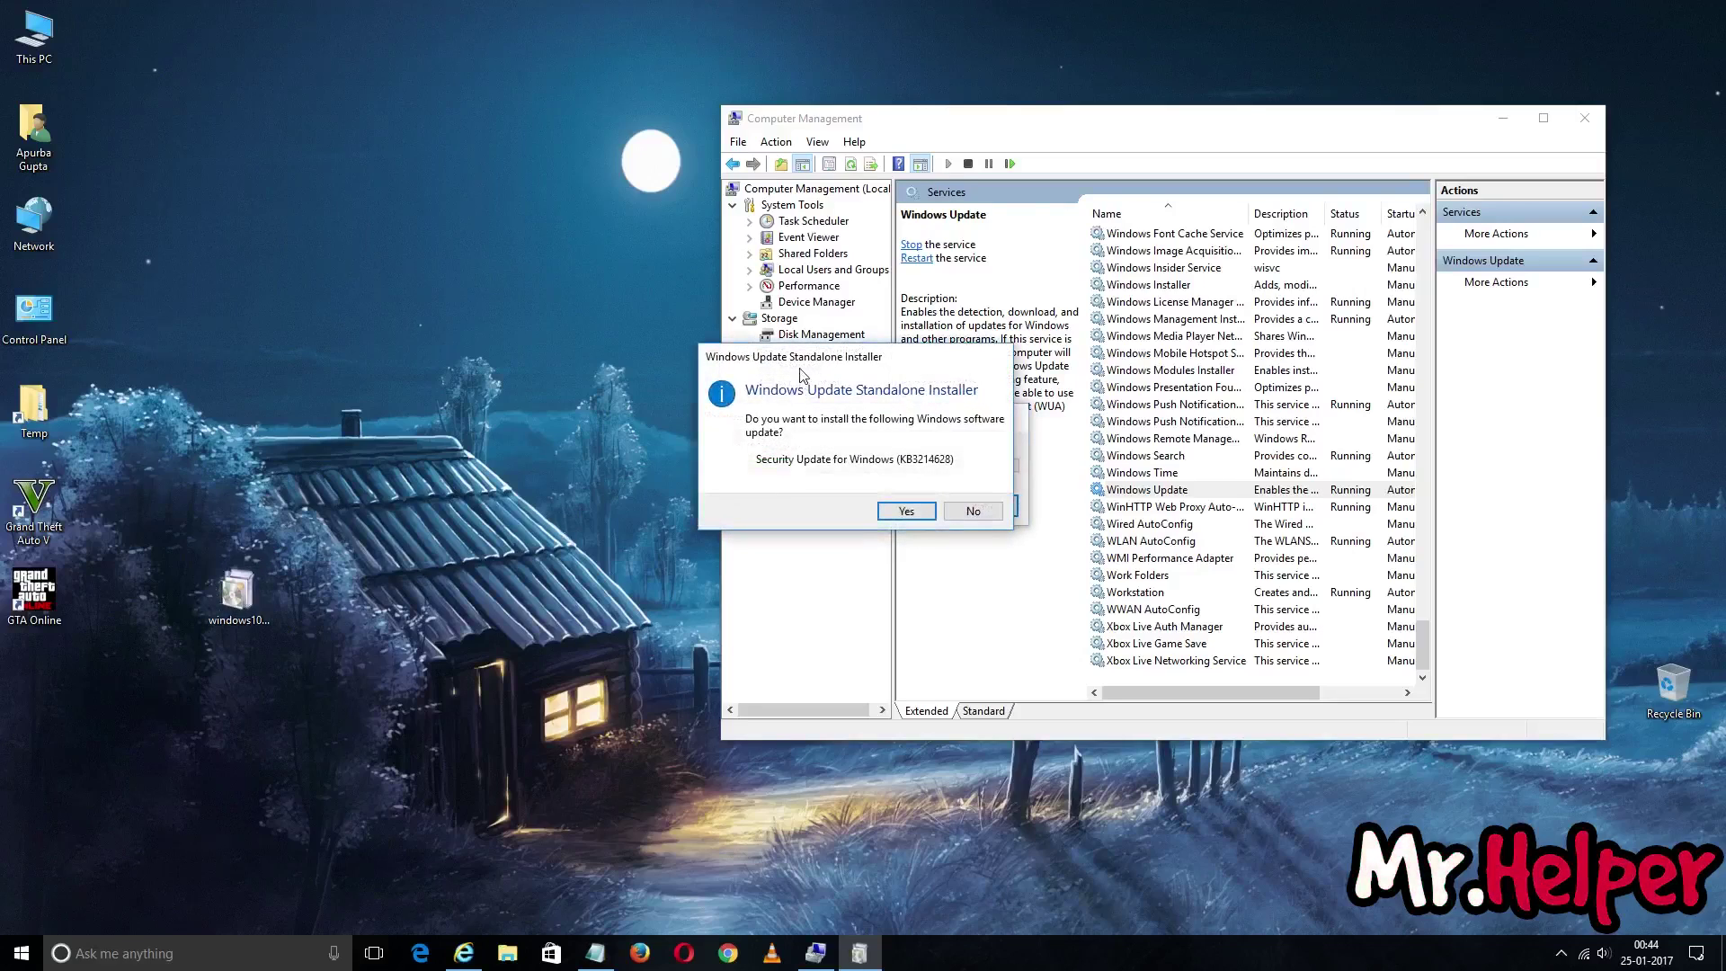
pyautogui.moveTo(803, 376); pyautogui.dragTo(467, 394)
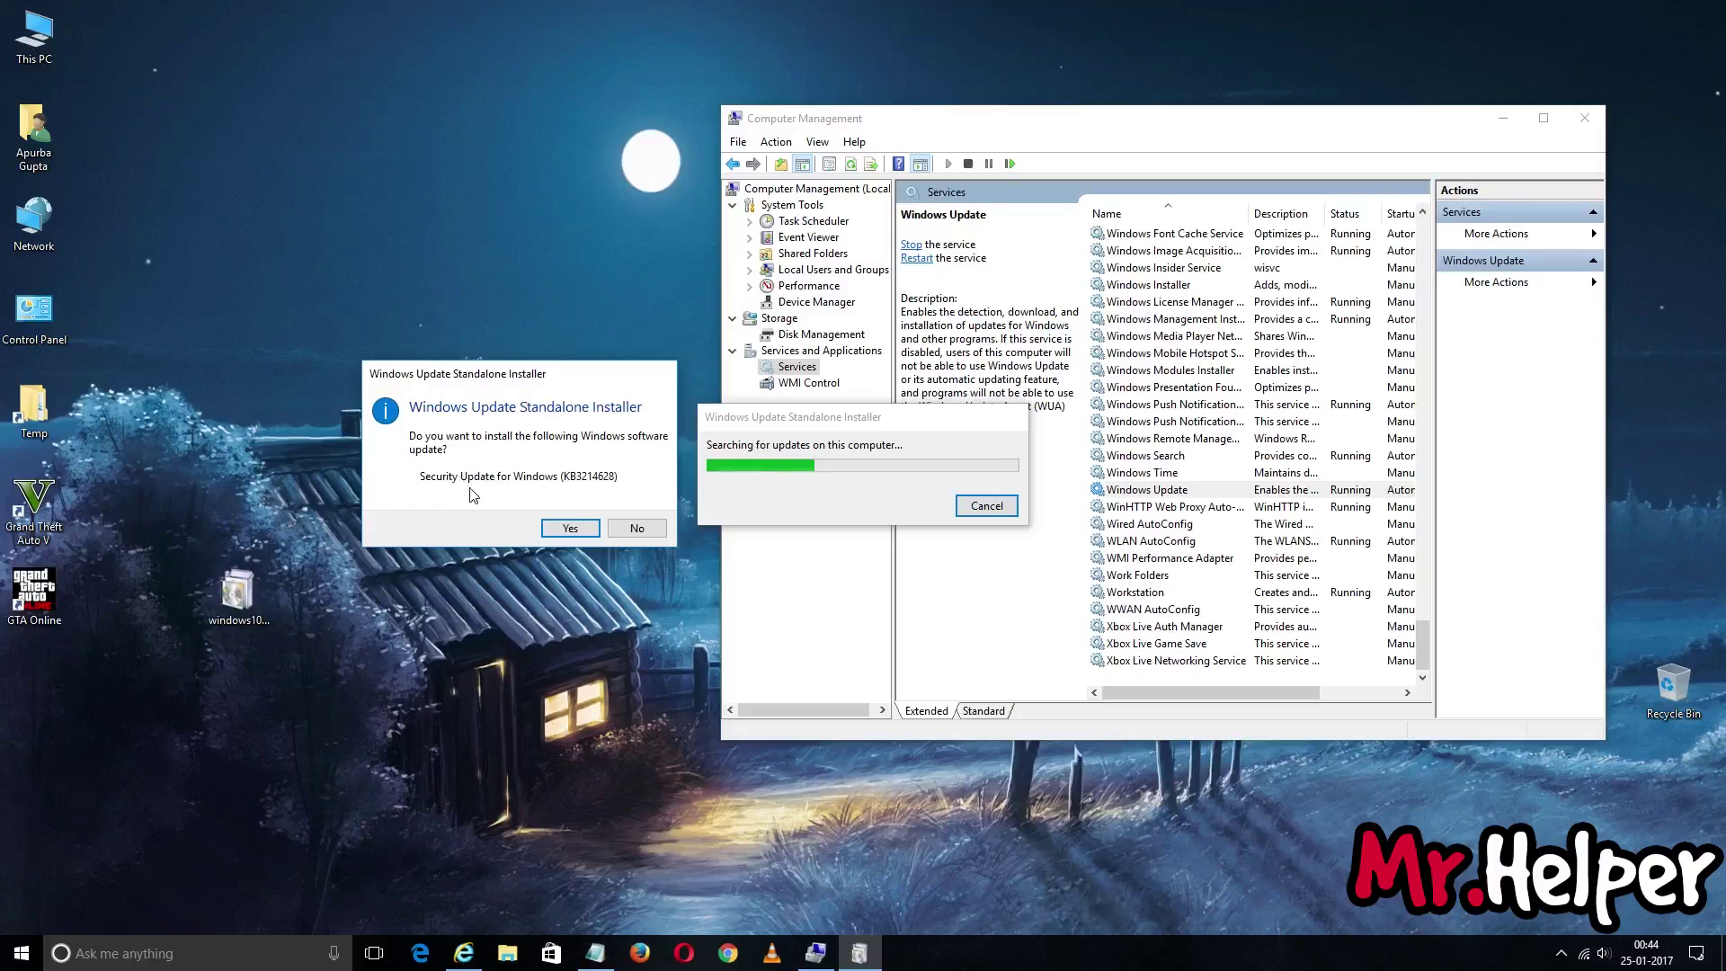
pyautogui.click(550, 529)
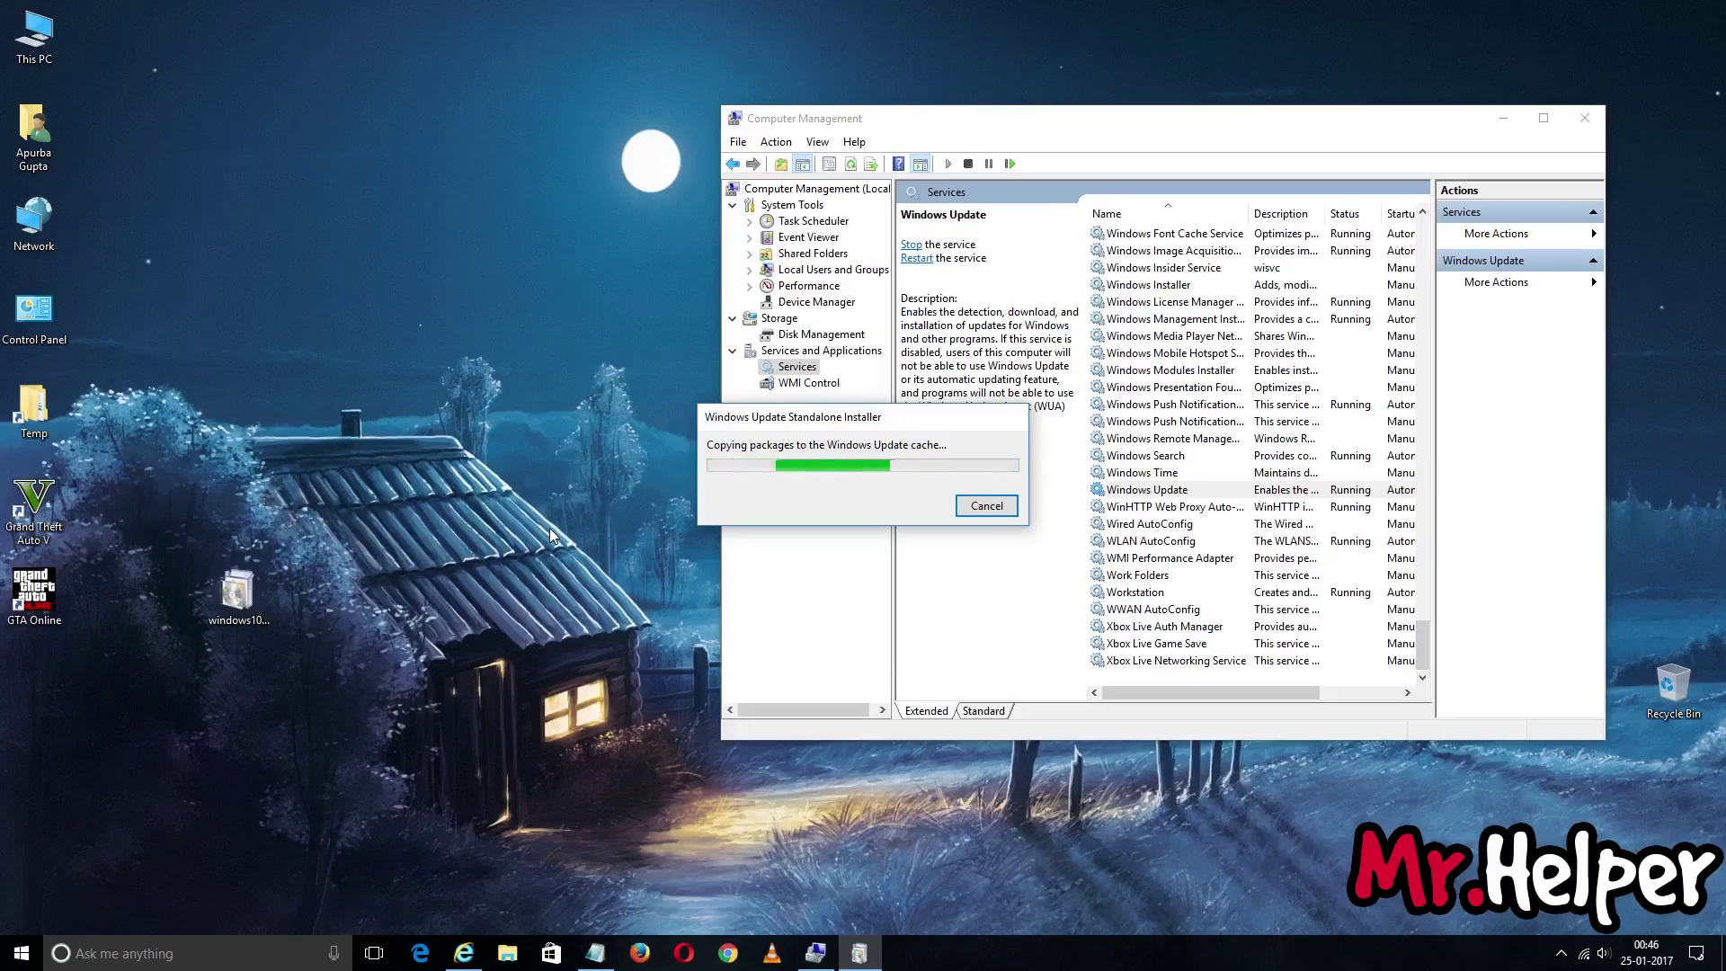
# Open Personalization settings from the desktop context menu
pyautogui.click(237, 593)
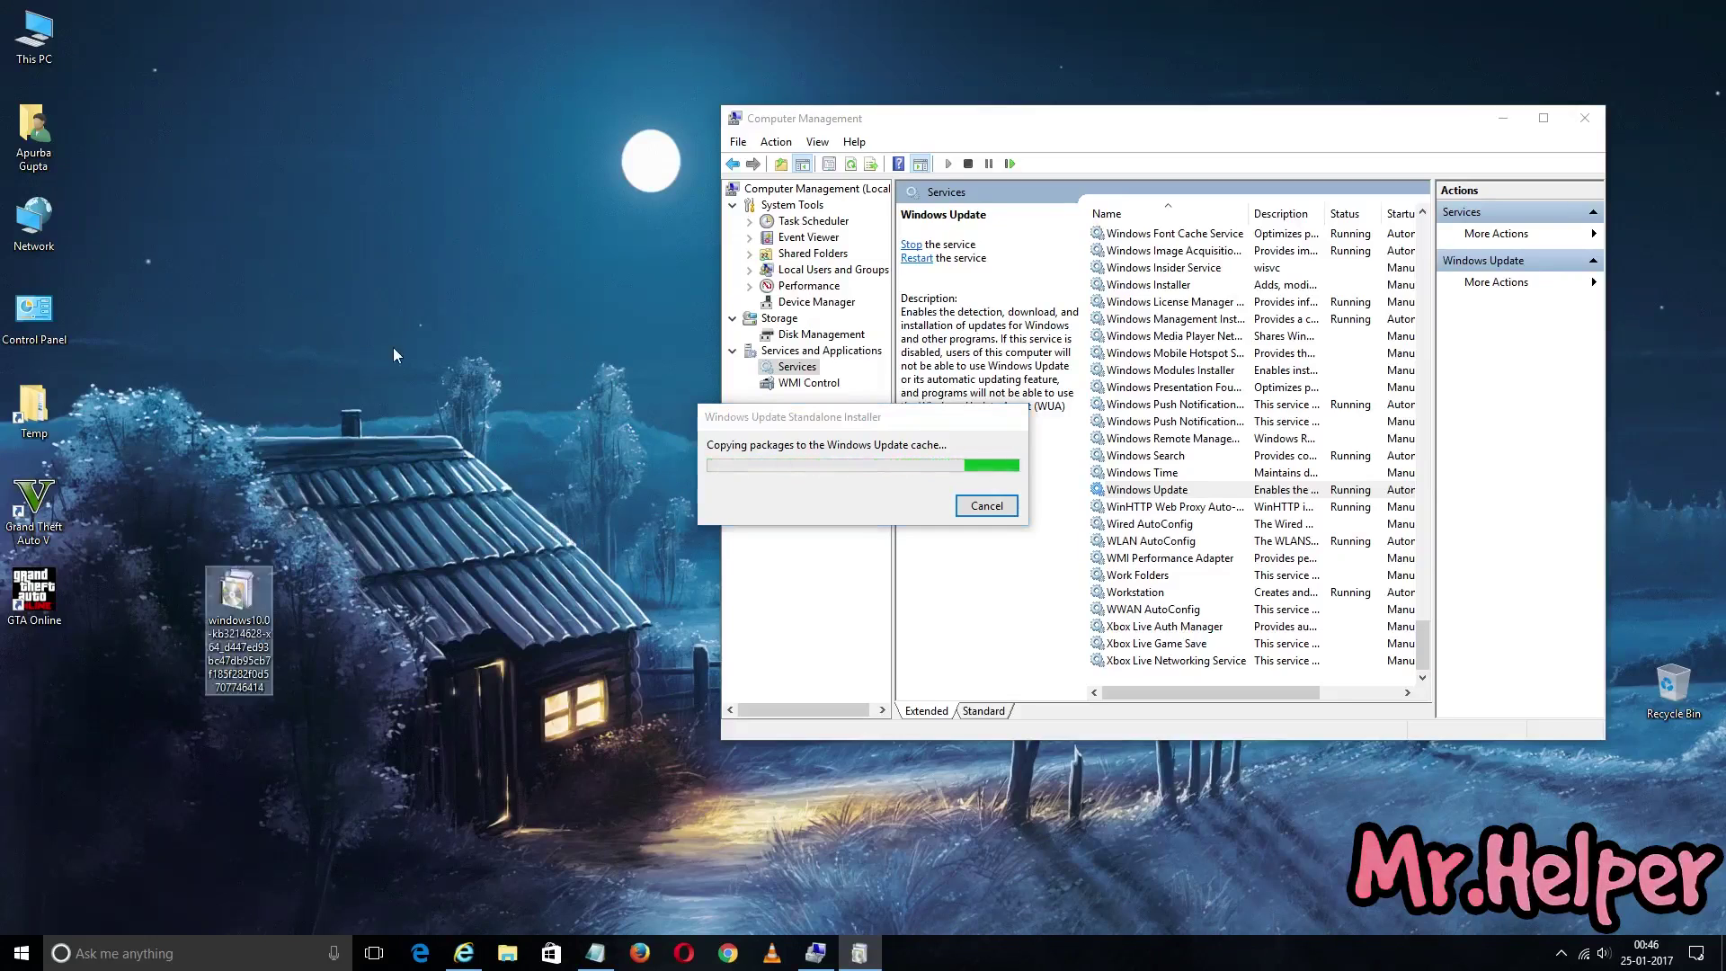
pyautogui.rightClick(392, 347)
pyautogui.click(487, 542)
pyautogui.rightClick(487, 543)
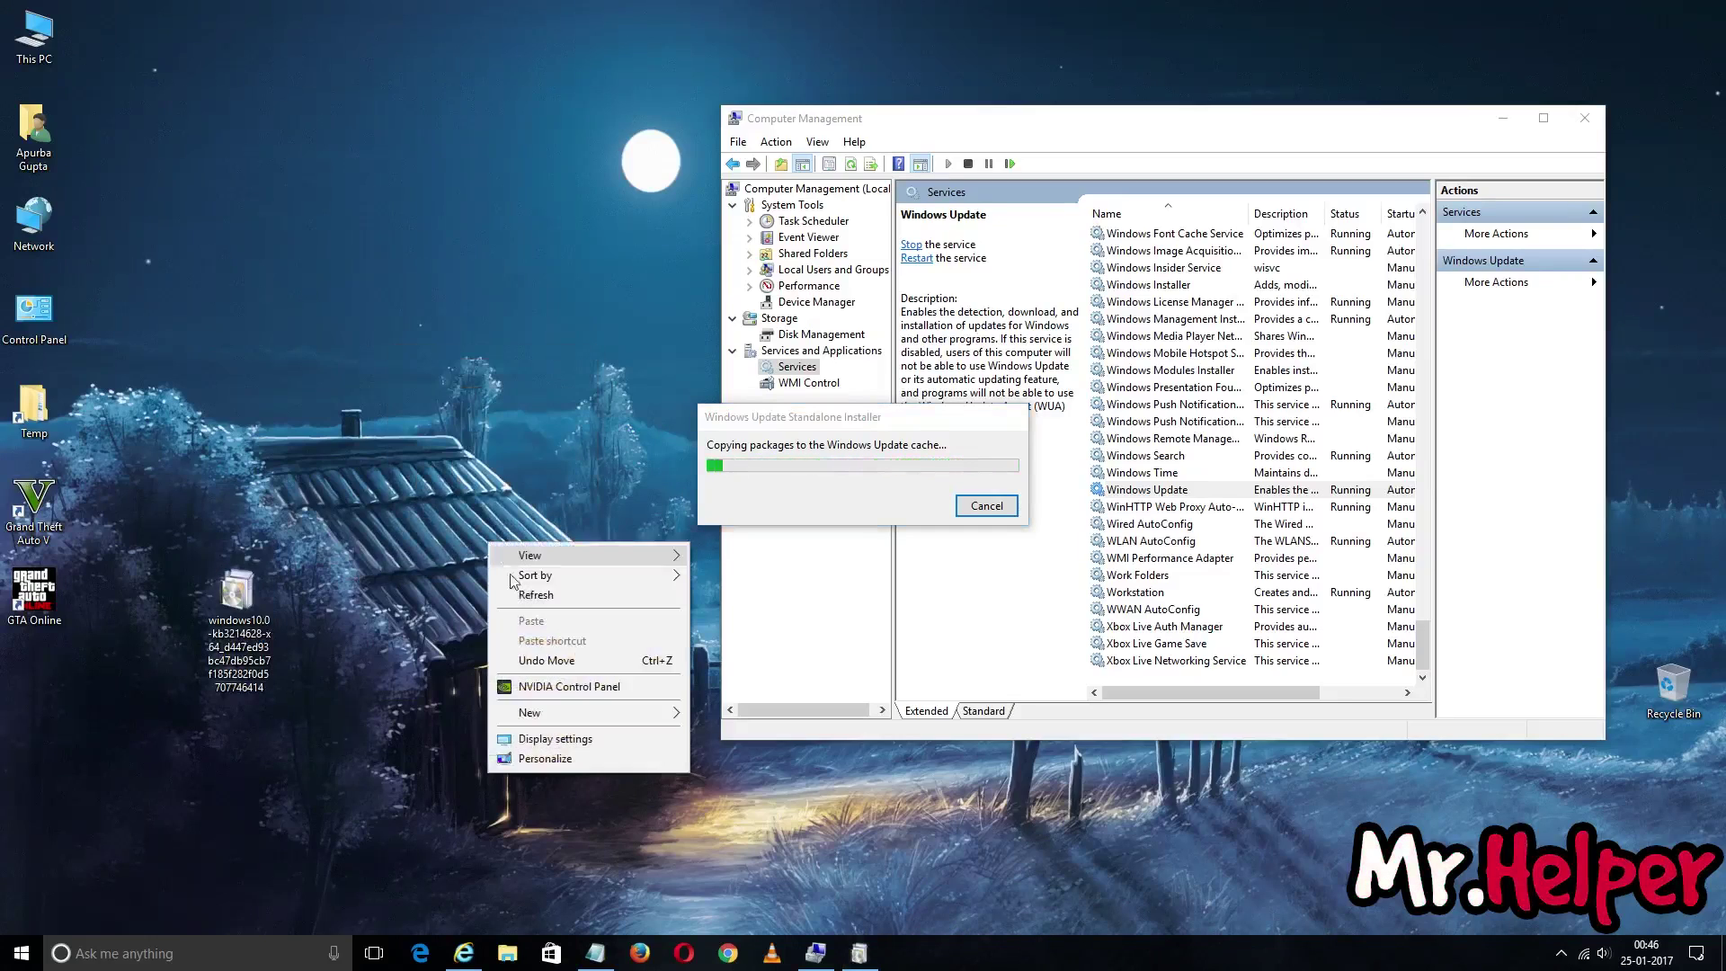
pyautogui.click(539, 760)
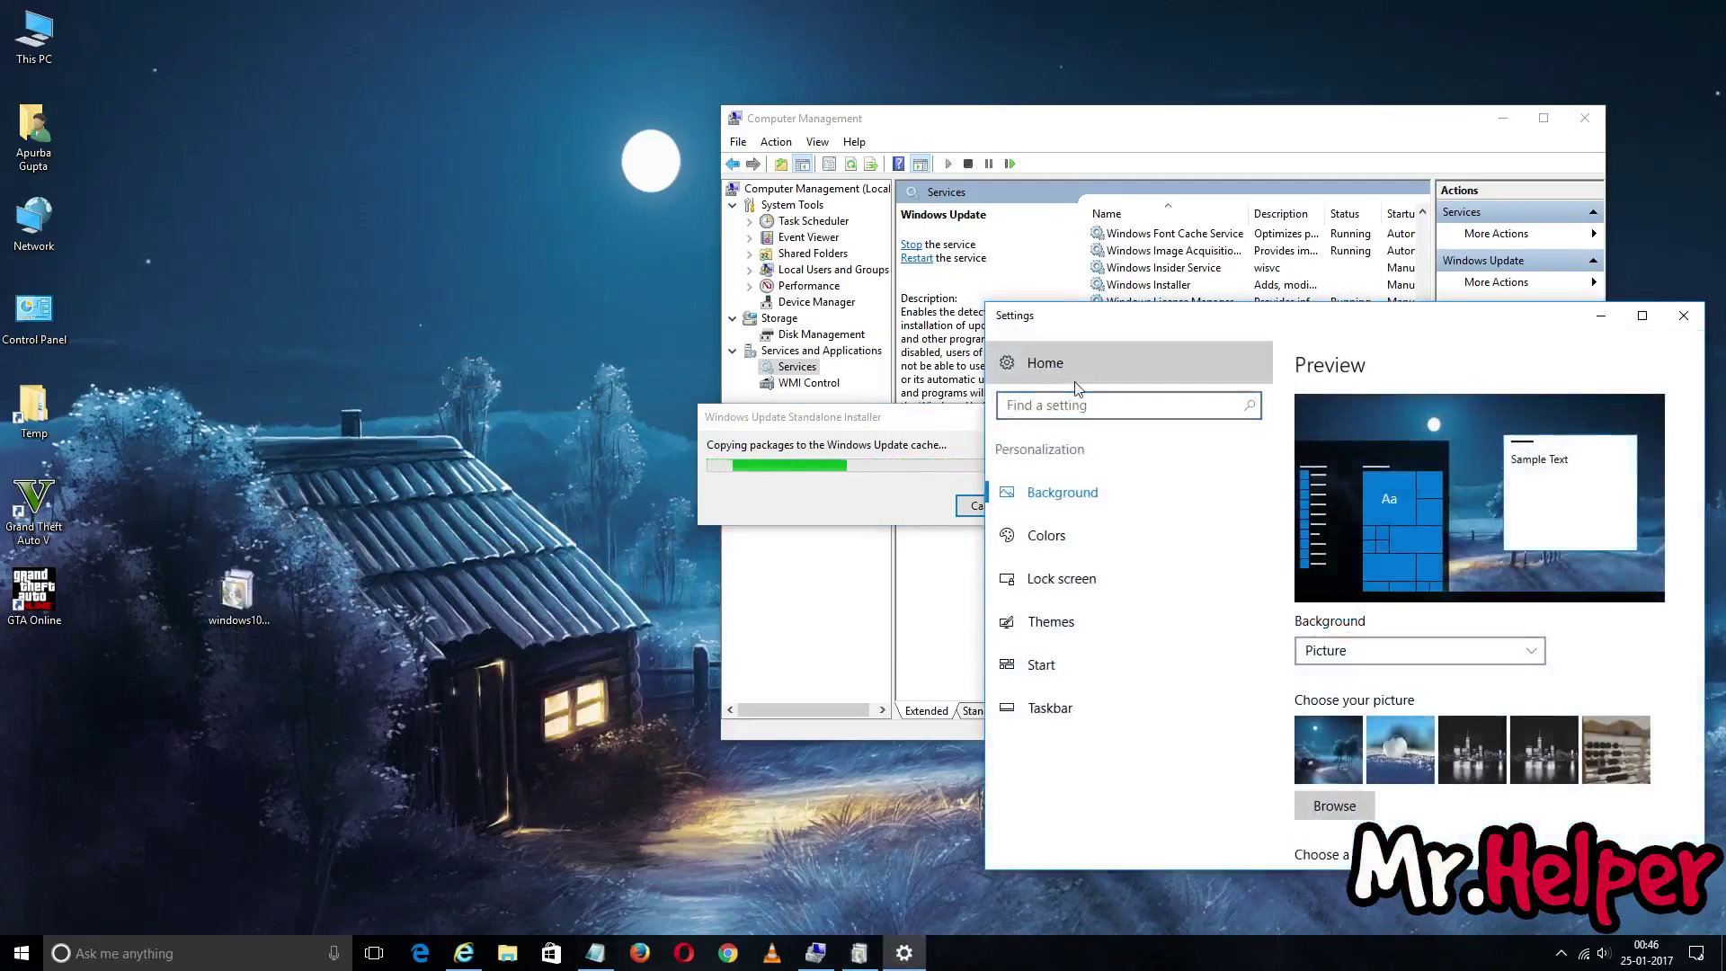
# Go from Settings Home to the Windows Update page, then close Settings
pyautogui.click(1033, 359)
pyautogui.scroll(-3, 1161, 767)
pyautogui.click(1161, 767)
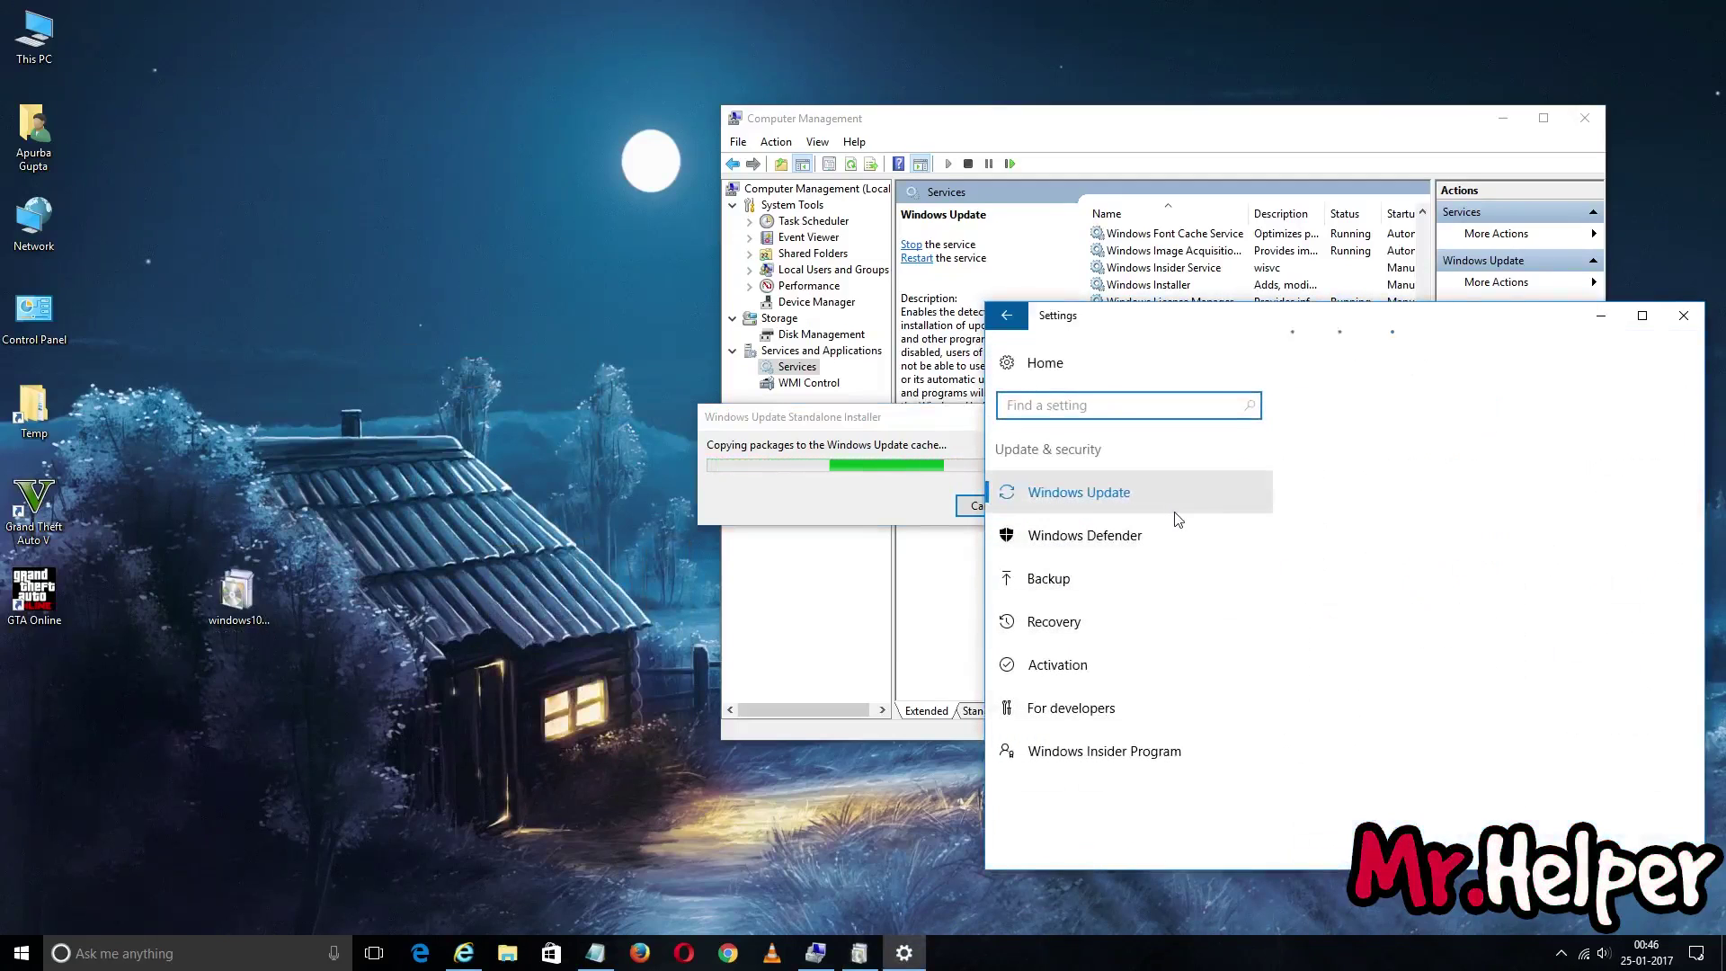
pyautogui.moveTo(1335, 332); pyautogui.dragTo(814, 351)
pyautogui.hotkey('alt', 'F4')
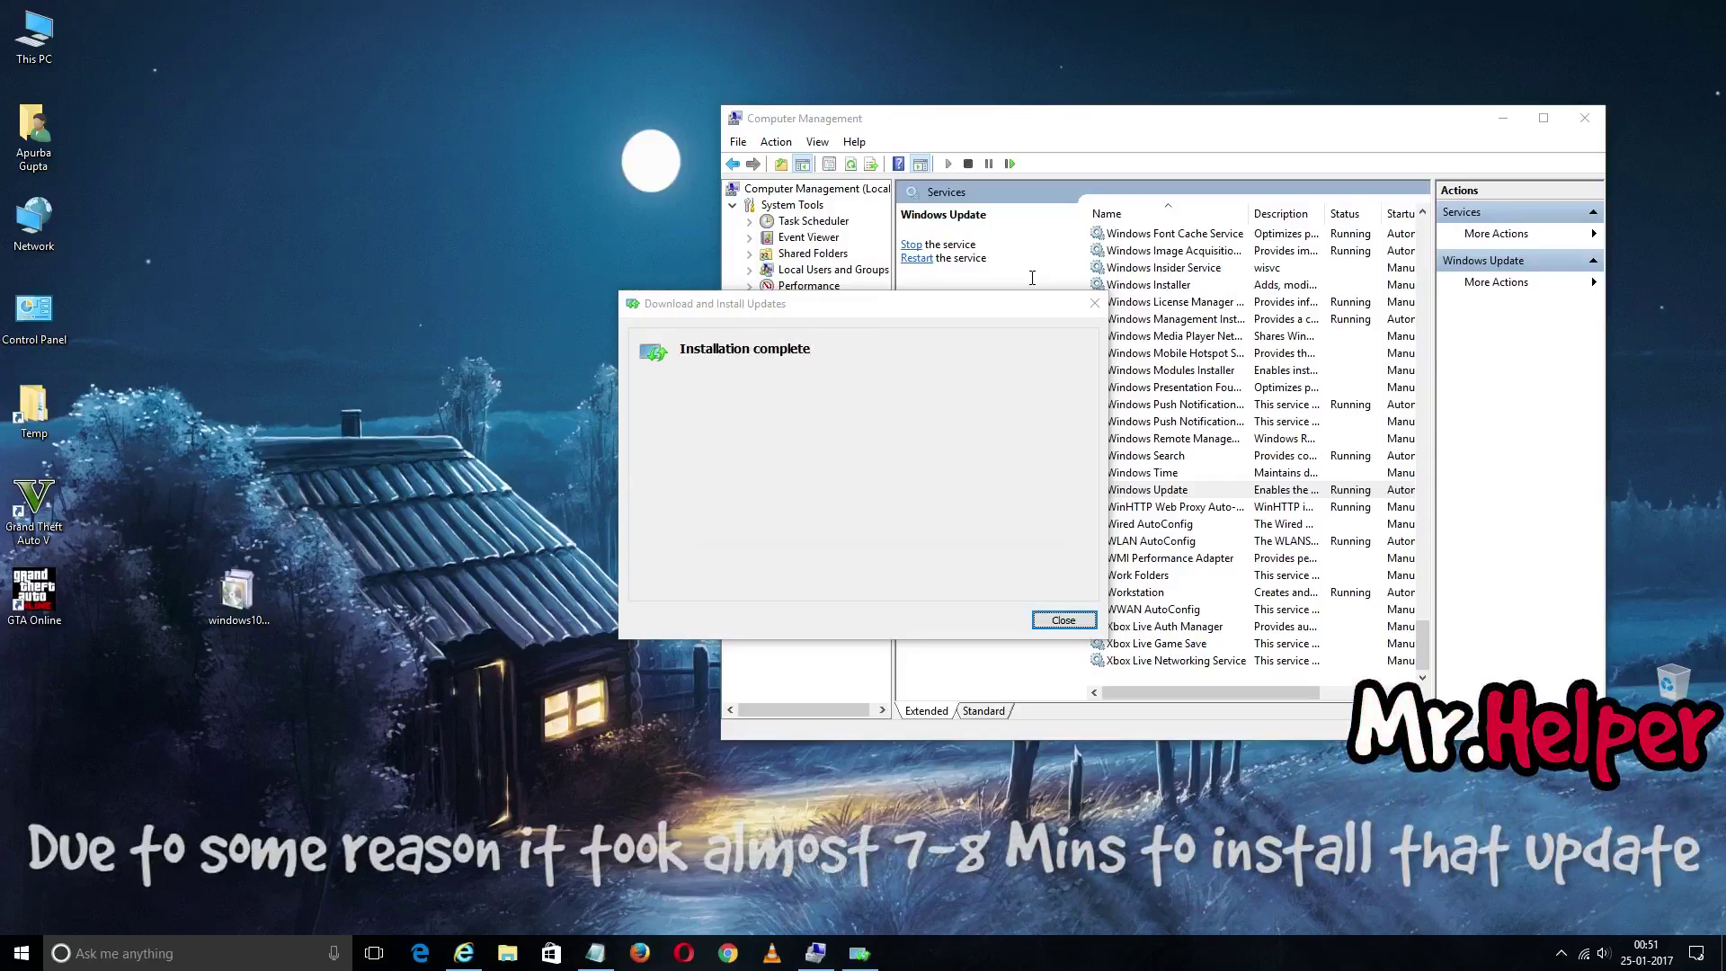
# Dismiss the Installation complete message, close Computer Management, and open Personalization settings
pyautogui.press('Return')
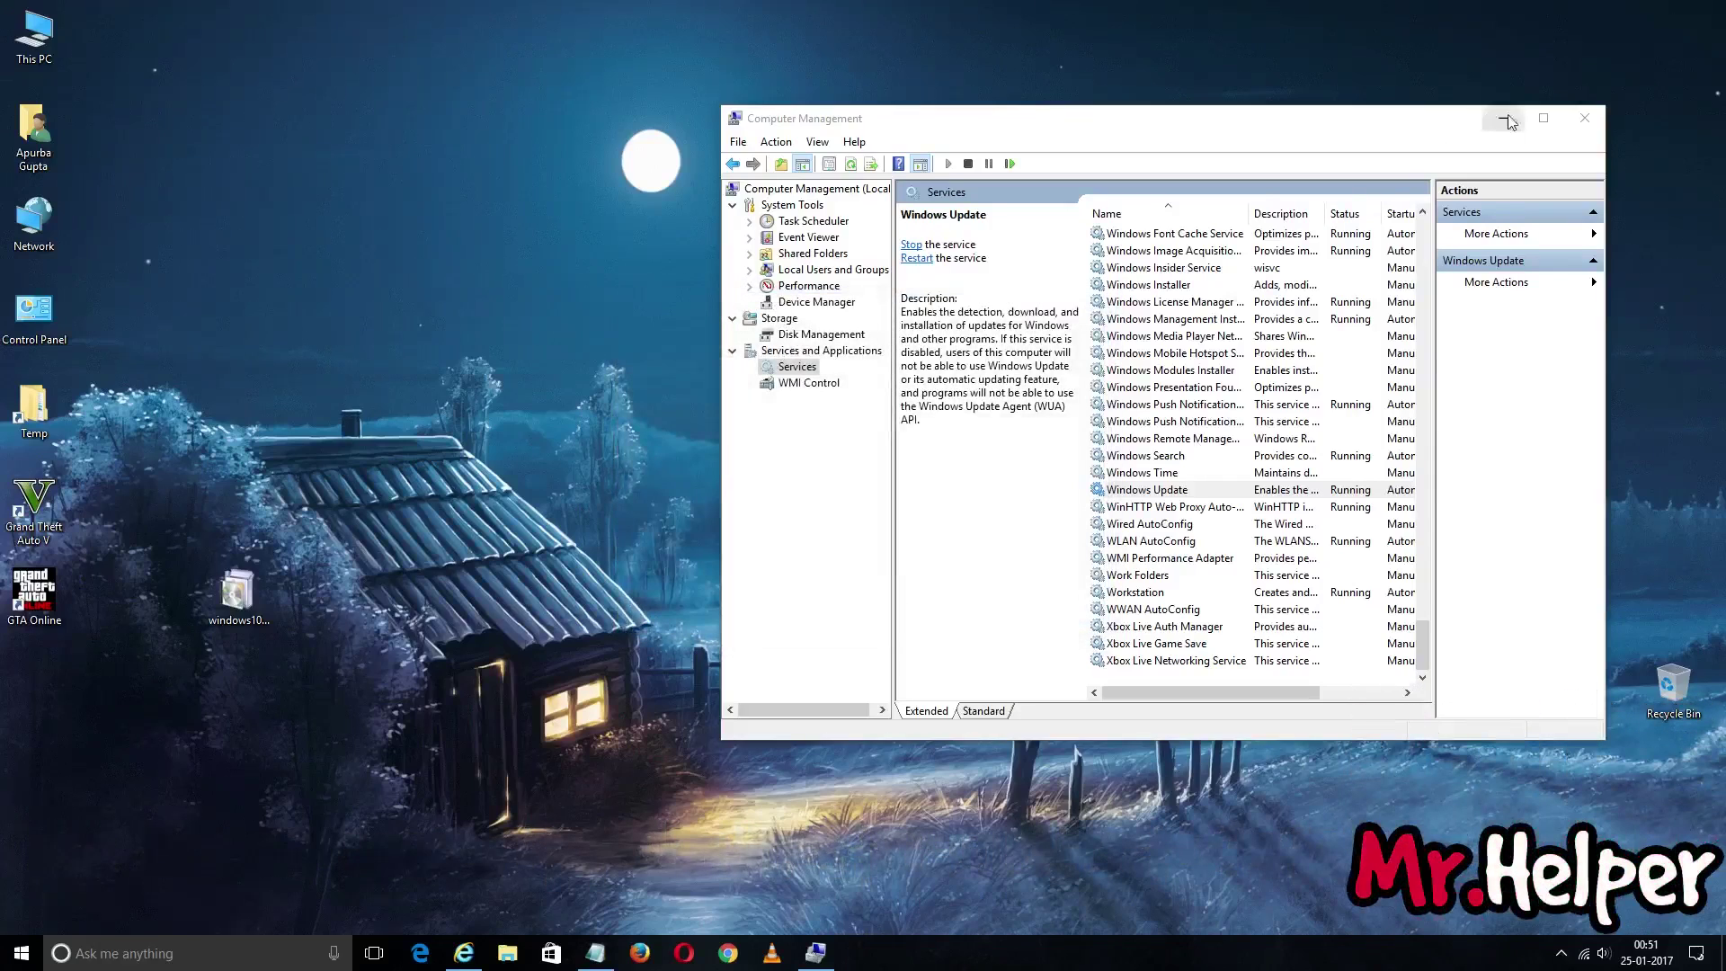
pyautogui.click(1585, 118)
pyautogui.rightClick(451, 431)
pyautogui.click(573, 646)
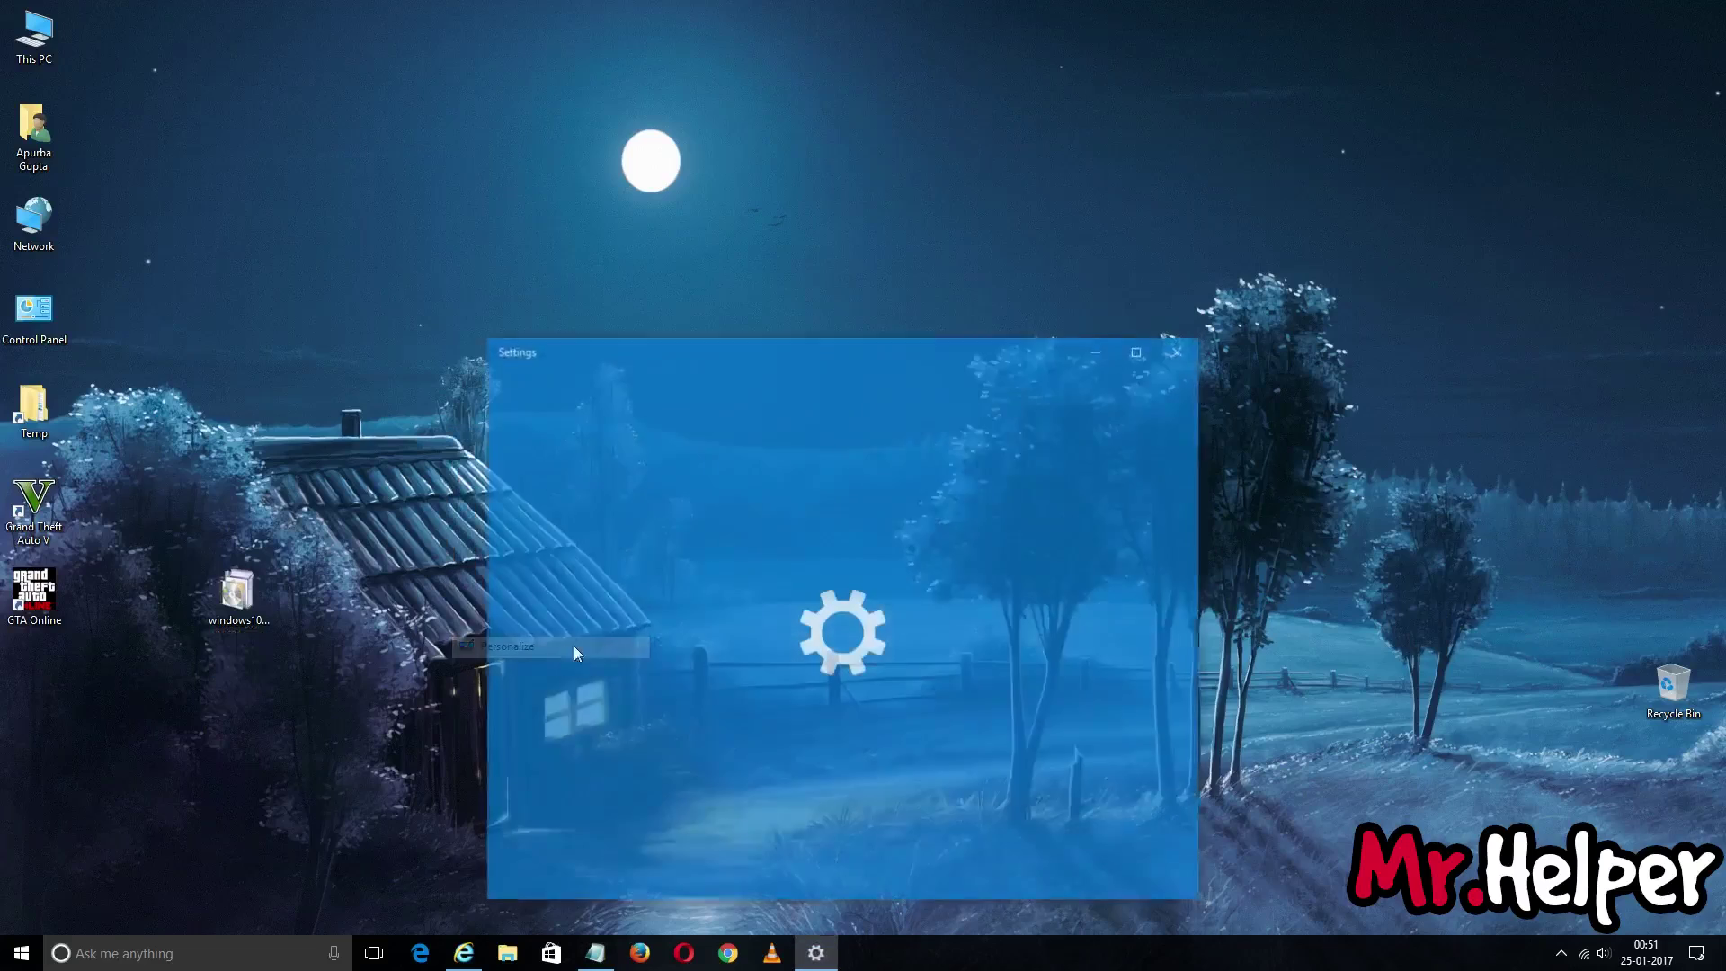
# On Settings' Windows Update page, Retry the pending updates, then close Settings
pyautogui.doubleClick(909, 363)
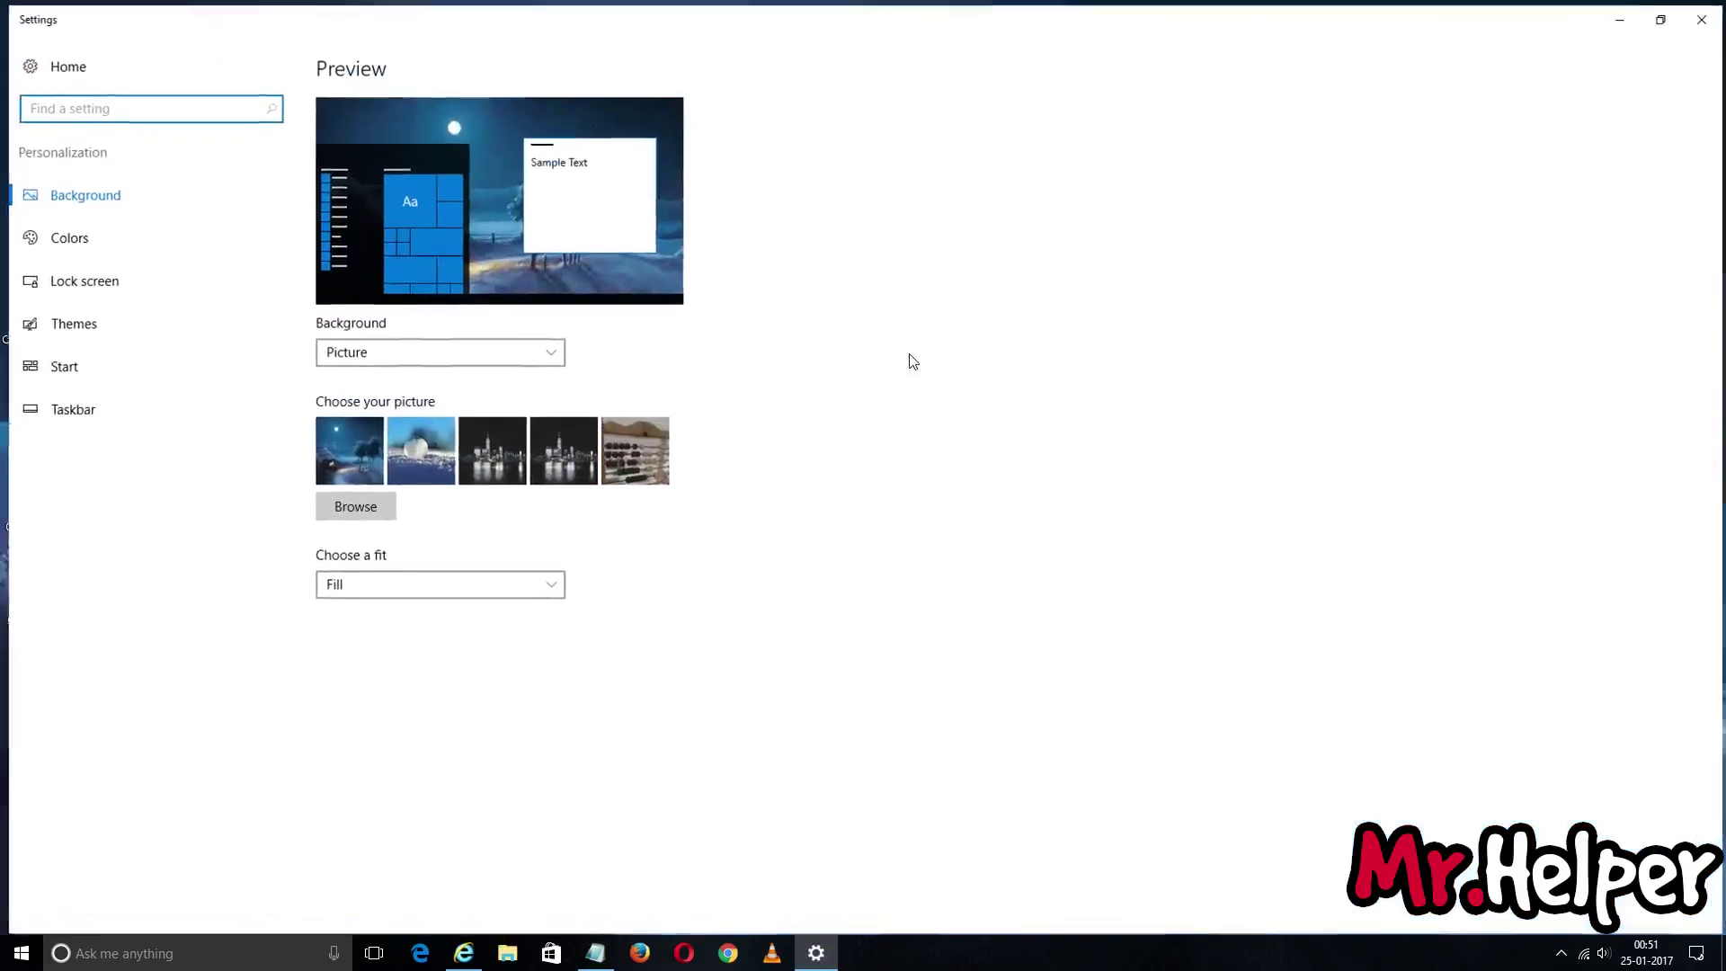
pyautogui.click(157, 74)
pyautogui.click(1034, 393)
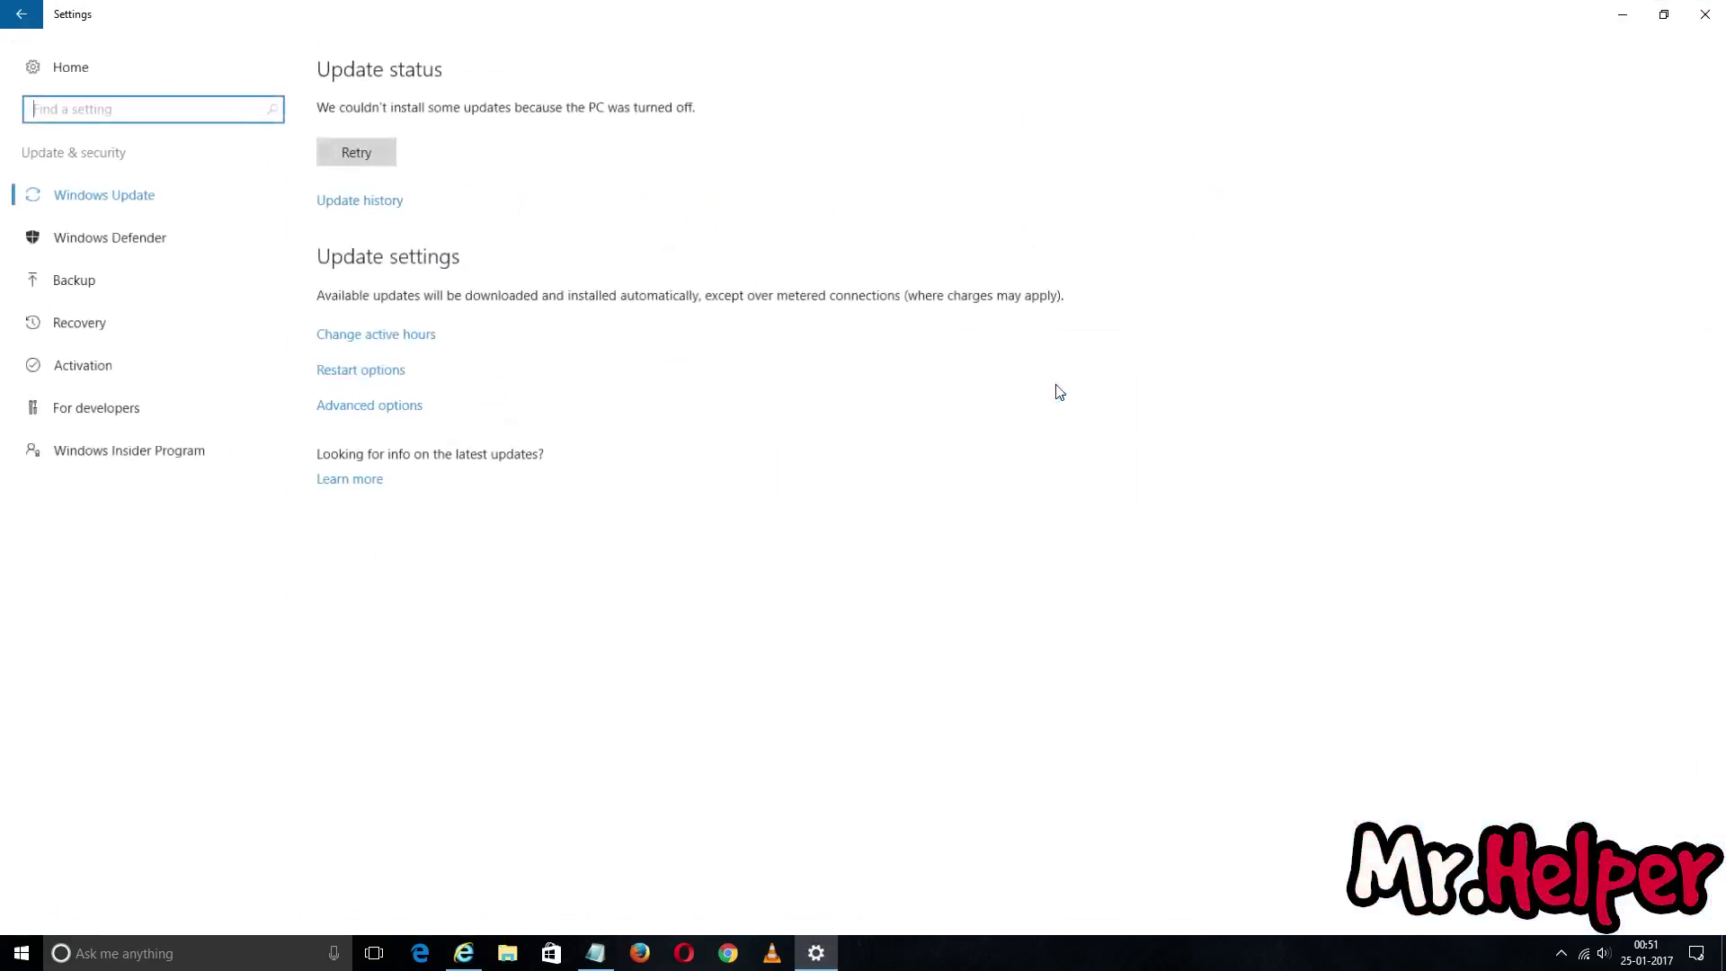
pyautogui.click(365, 162)
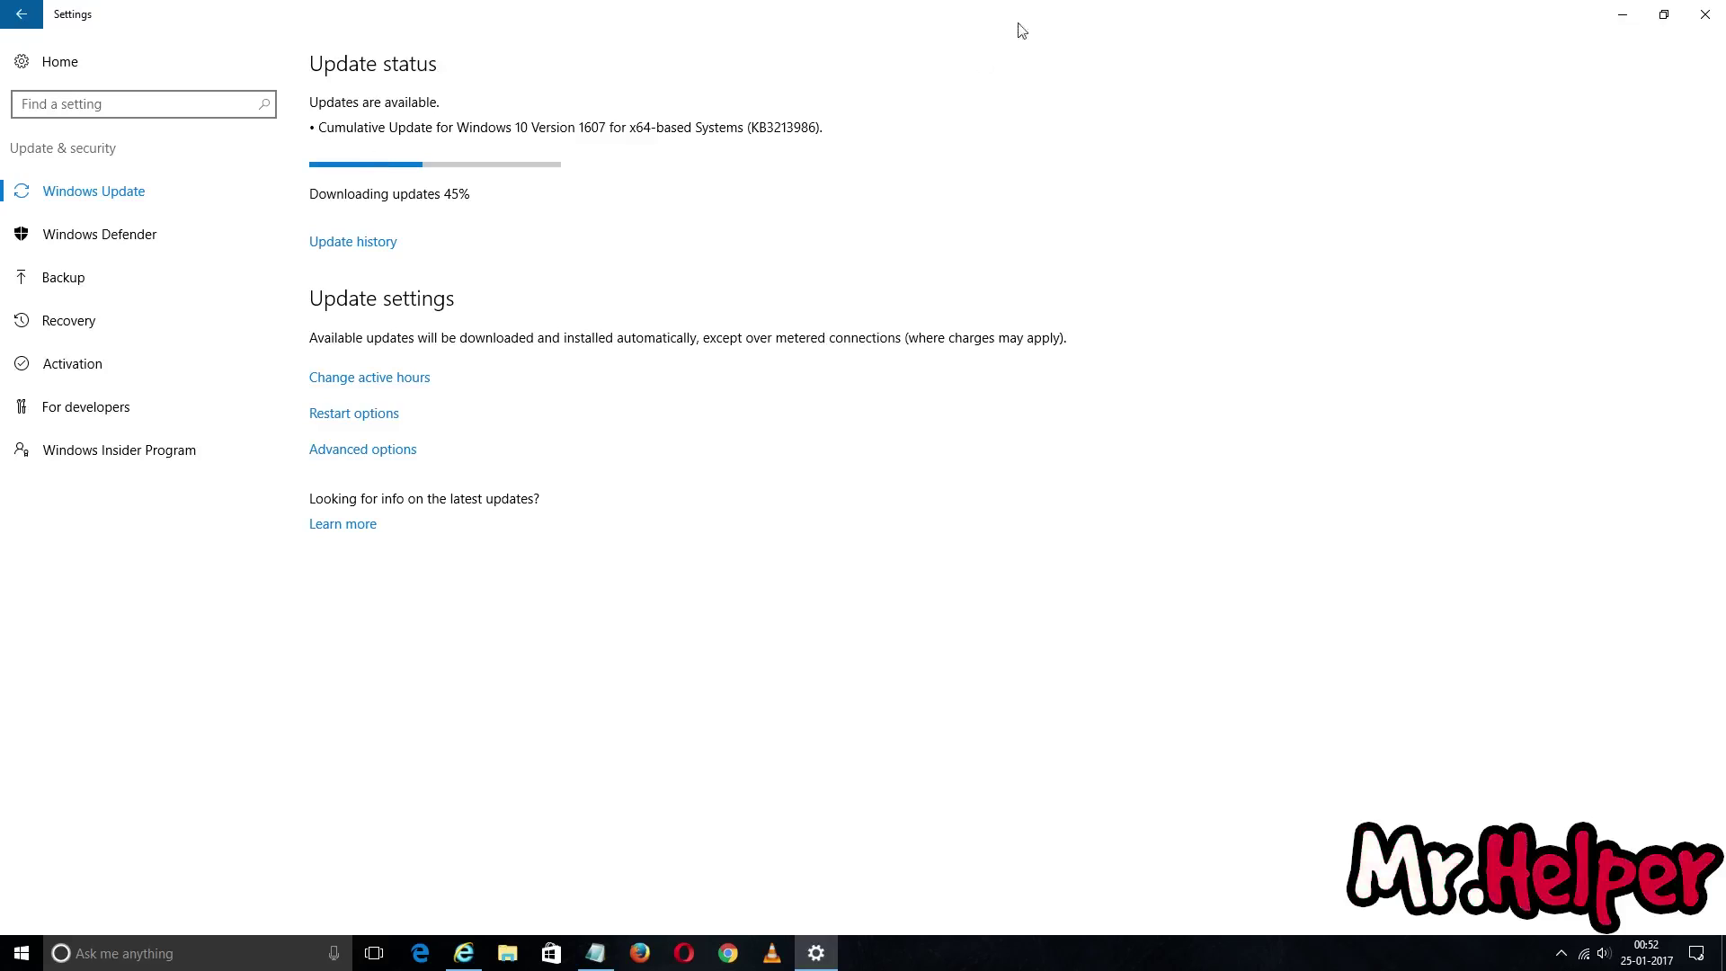
pyautogui.click(1706, 14)
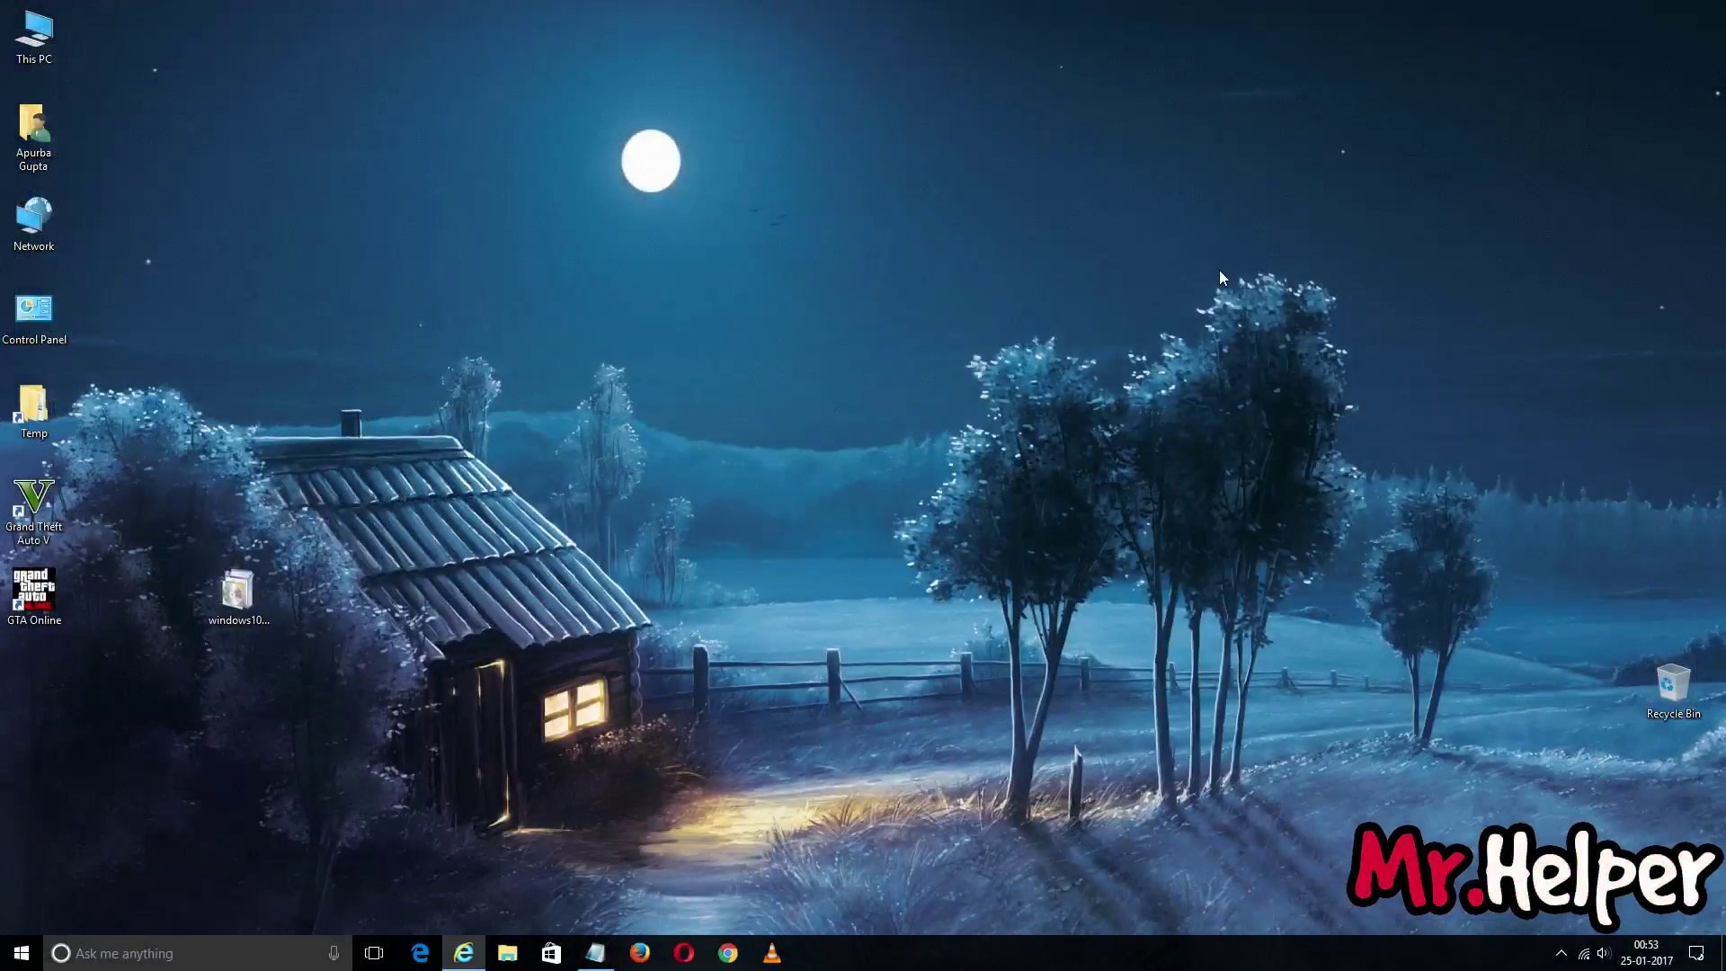